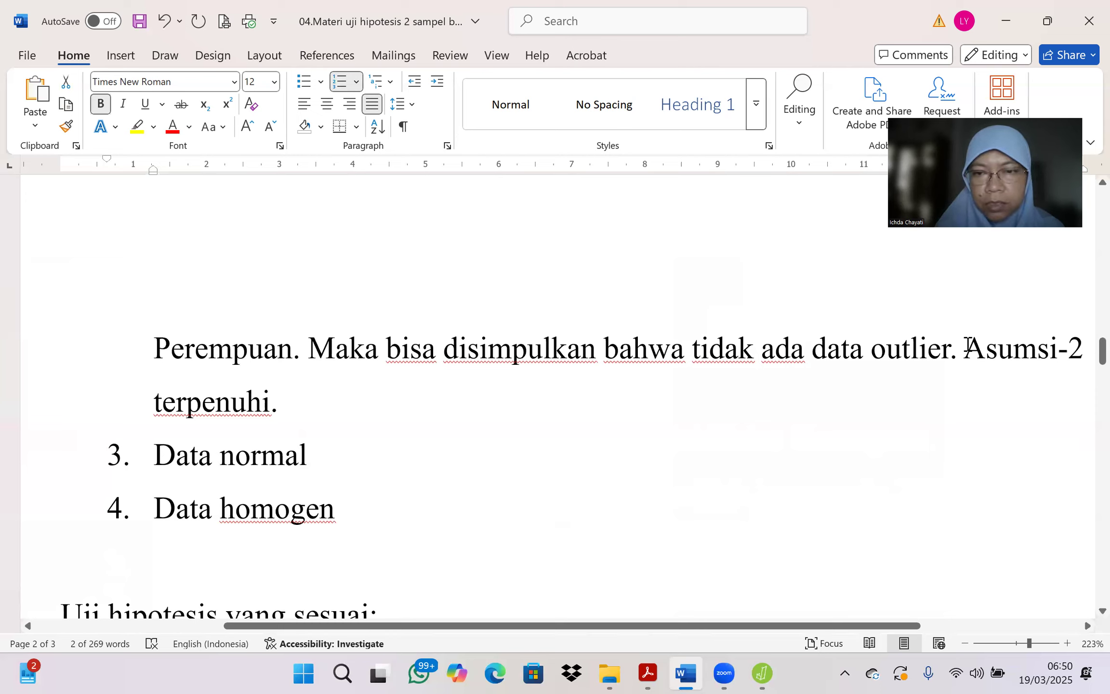
Step: Bold the sentence "Asumsi-2 terpenuhi." and add an unnumbered blank line under item 3, "Data normal"
{"action": "left_click_drag", "start_coordinate": [968, 347], "coordinate": [298, 402]}
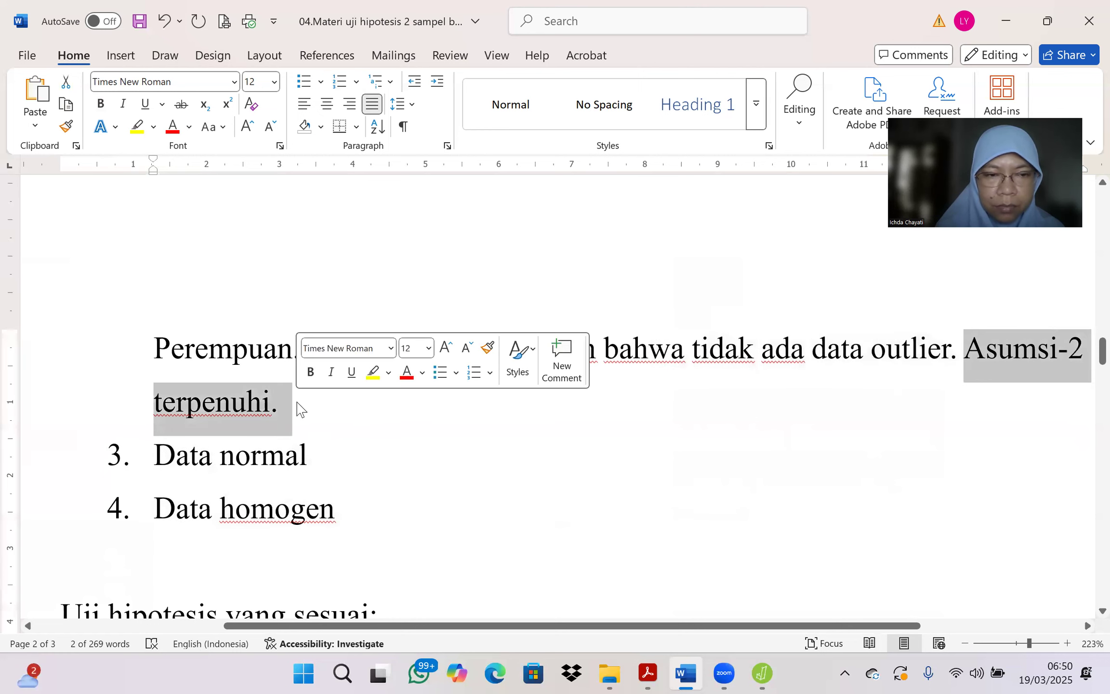
{"action": "left_click", "coordinate": [310, 372]}
{"action": "left_click", "coordinate": [322, 451]}
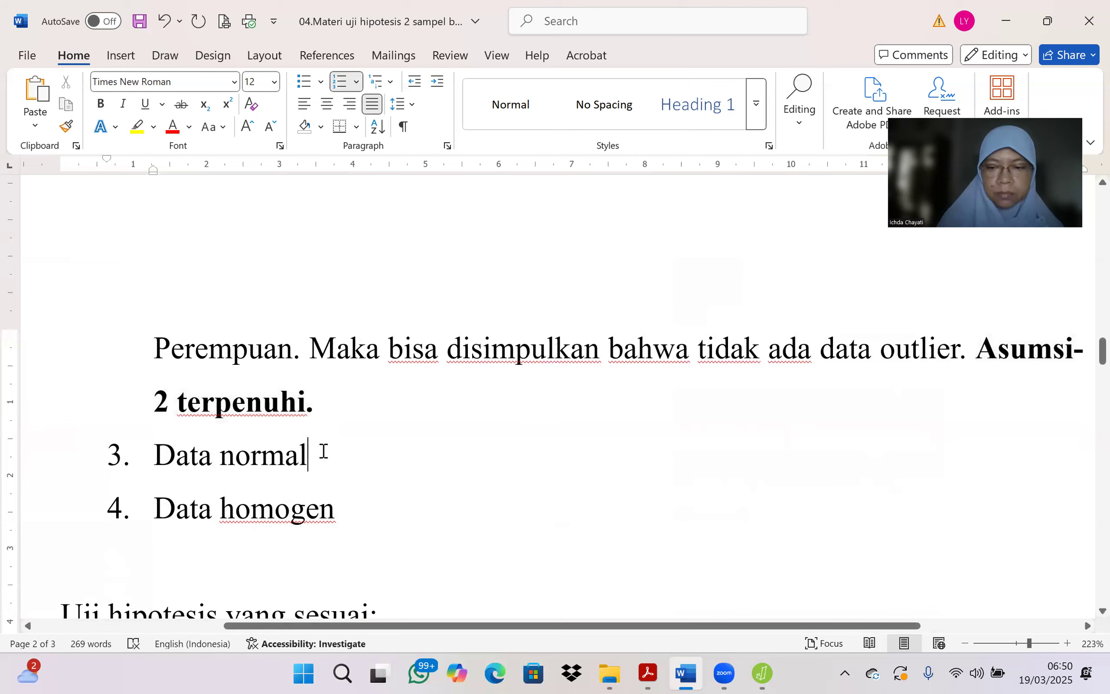
{"action": "key", "text": "Return"}
{"action": "key", "text": "BackSpace"}
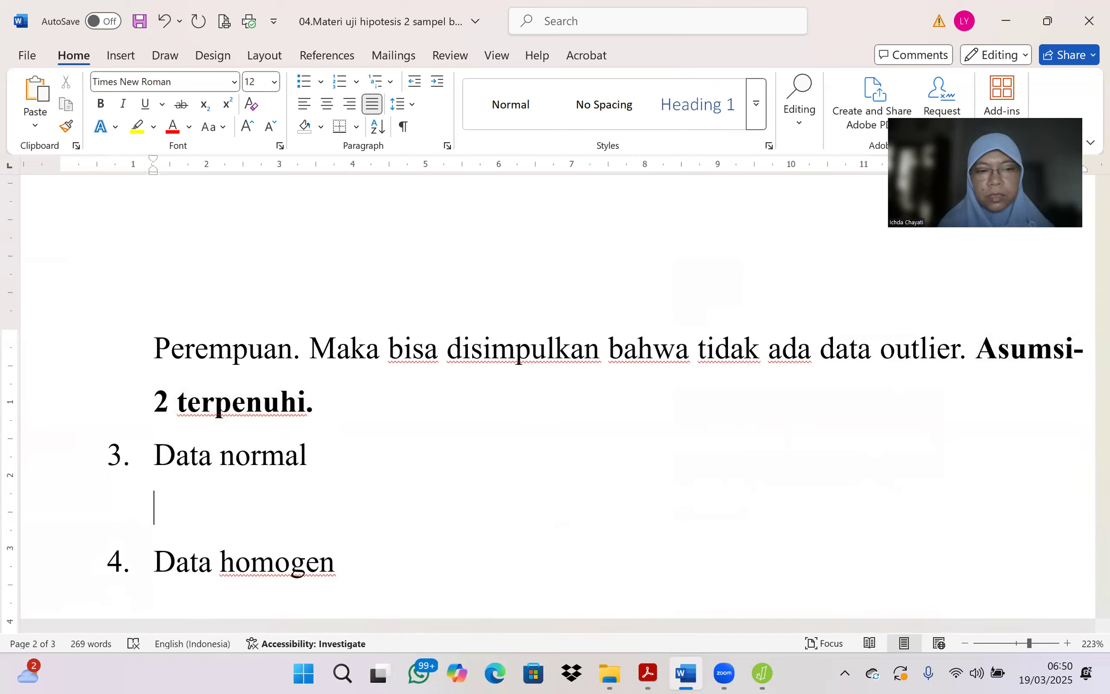
Step: Switch to JASP and set up a classical Independent Samples T-Test with Gender as grouping variable and Penurunan BB as dependent variable
{"action": "left_click", "coordinate": [762, 673]}
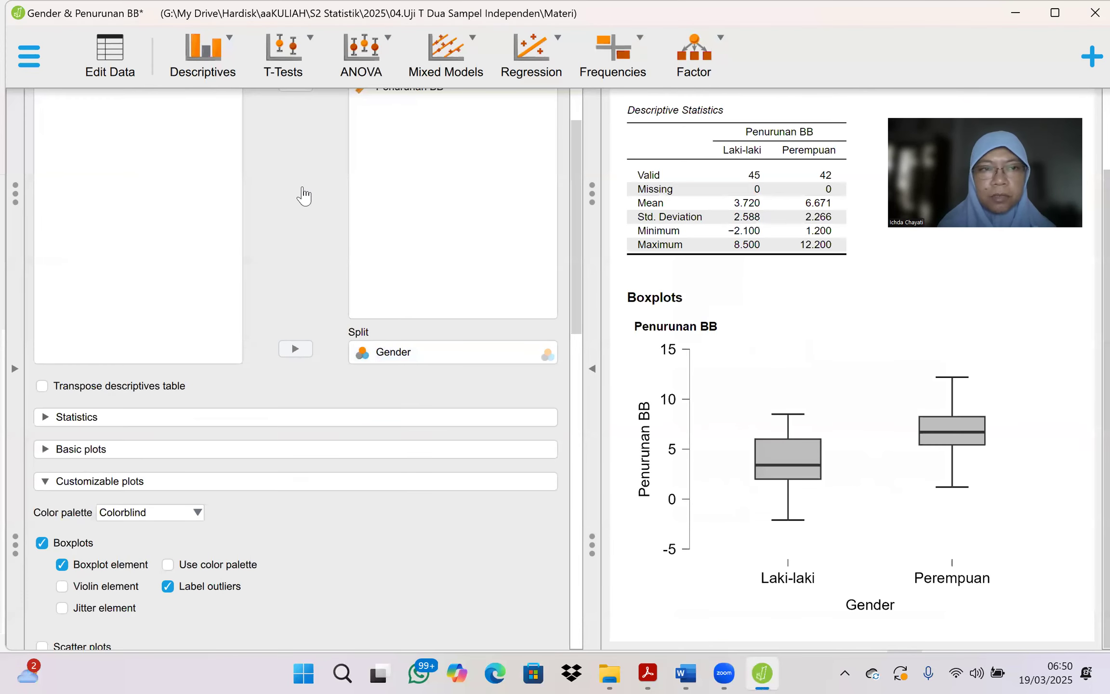
{"action": "left_click", "coordinate": [291, 69]}
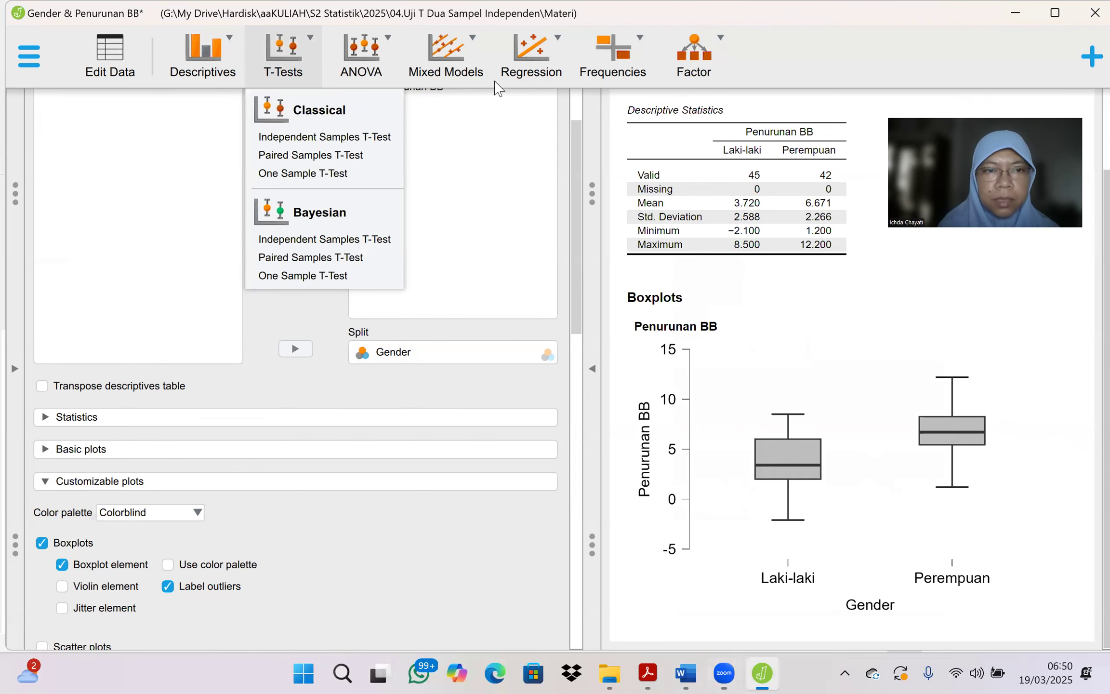
{"action": "left_click", "coordinate": [292, 137]}
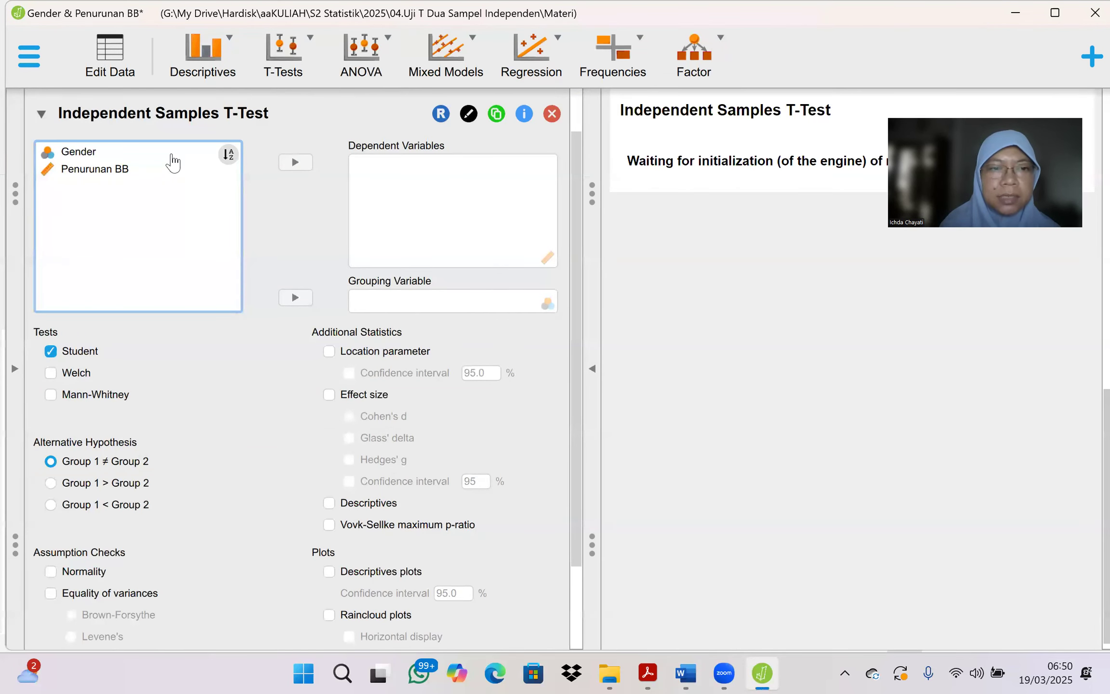
{"action": "left_click", "coordinate": [172, 155]}
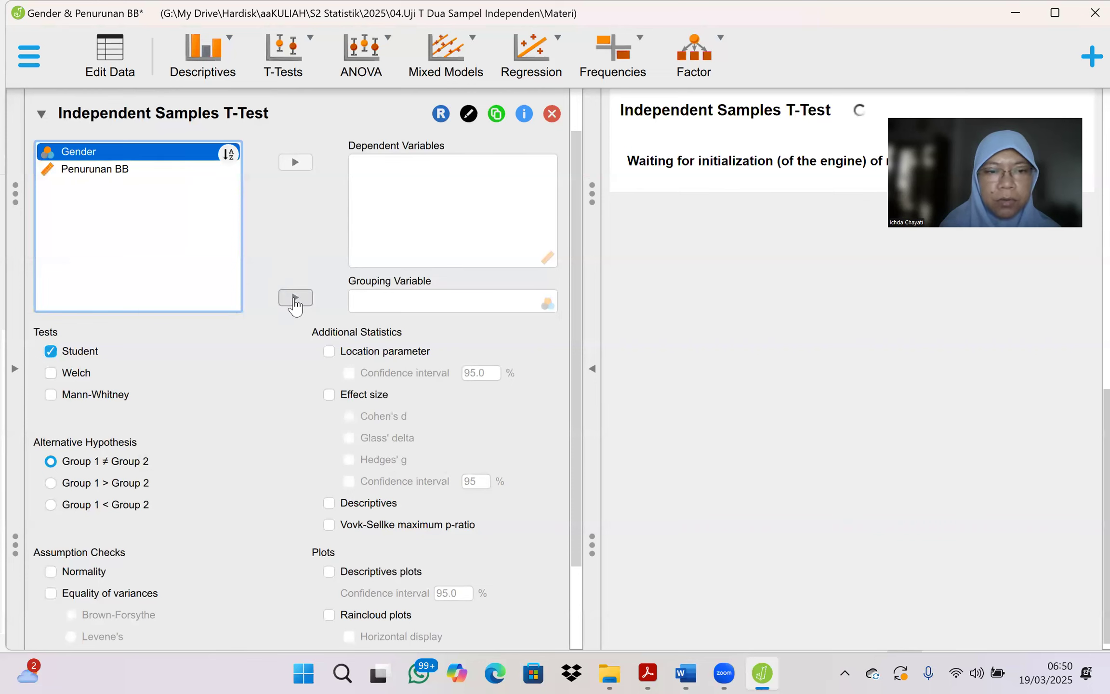
{"action": "left_click", "coordinate": [294, 300]}
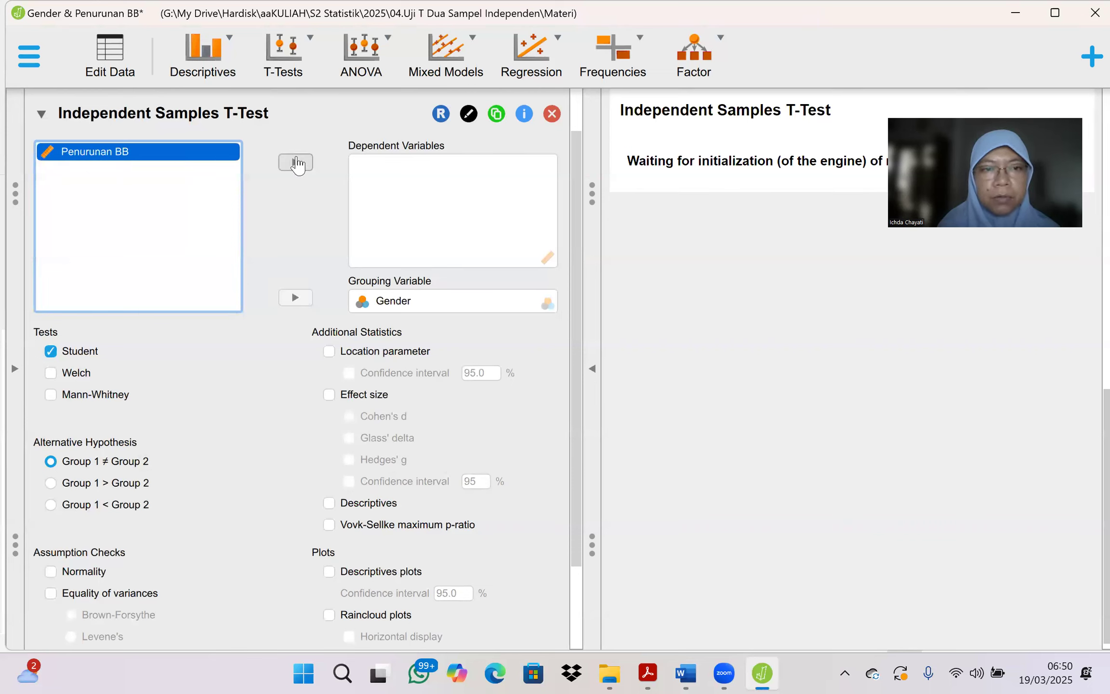
{"action": "left_click", "coordinate": [295, 162]}
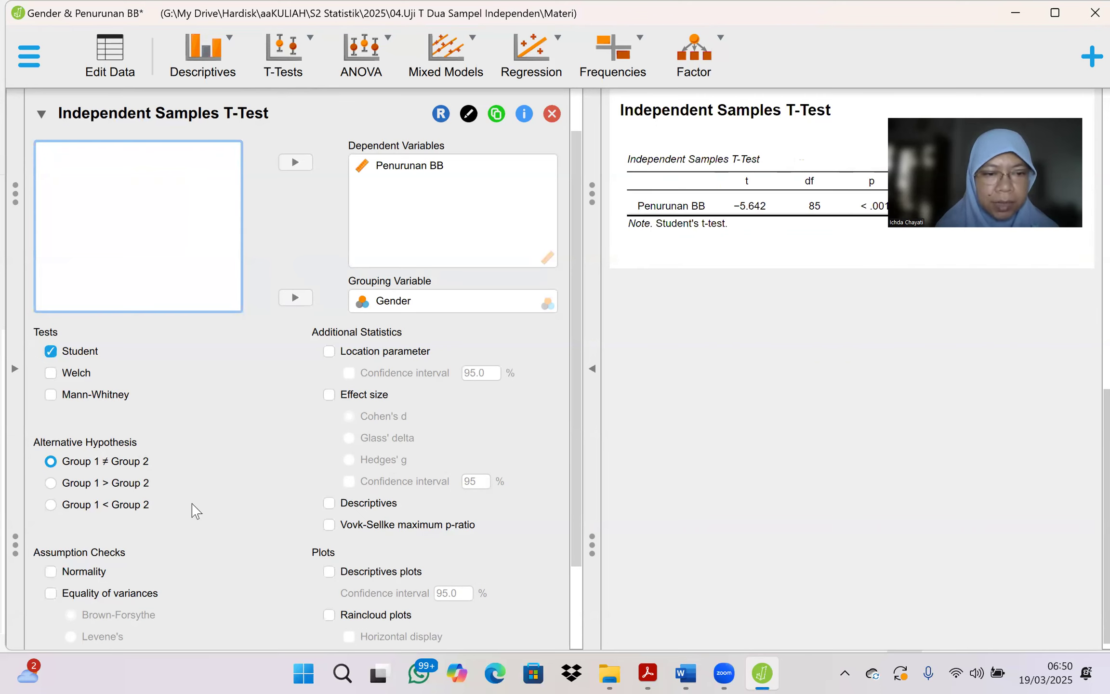
Step: Enable the Normality and Equality of variances assumption checks for the t-test, using Levene's test
{"action": "scroll", "coordinate": [232, 528], "scroll_direction": "down", "scroll_amount": 1}
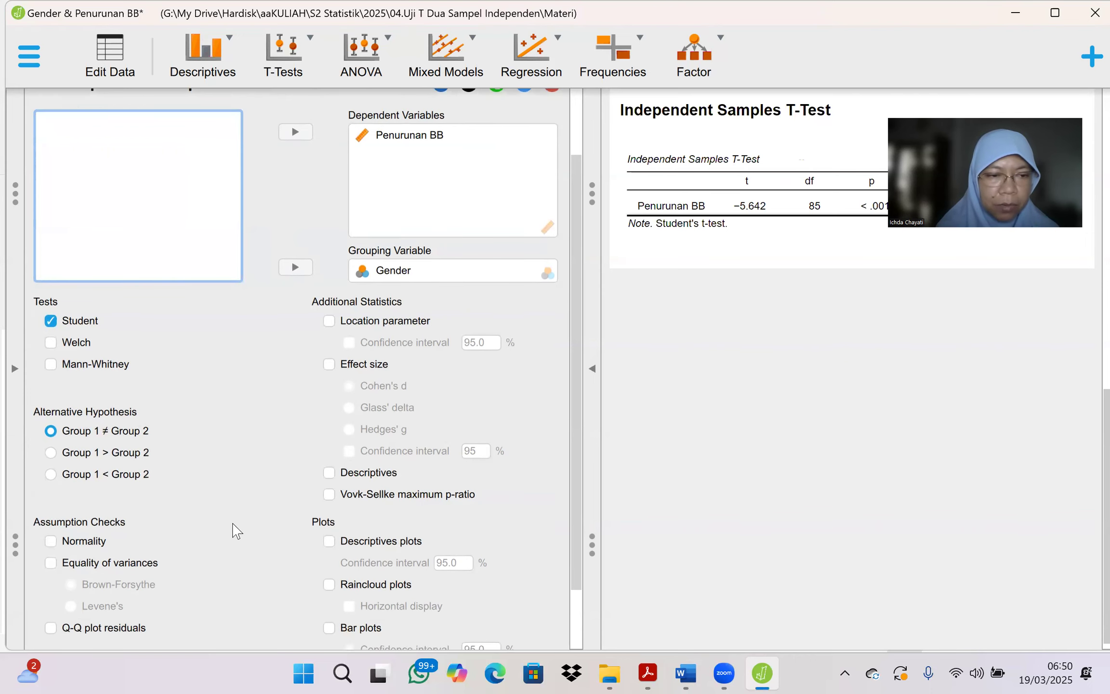
{"action": "left_click", "coordinate": [52, 544]}
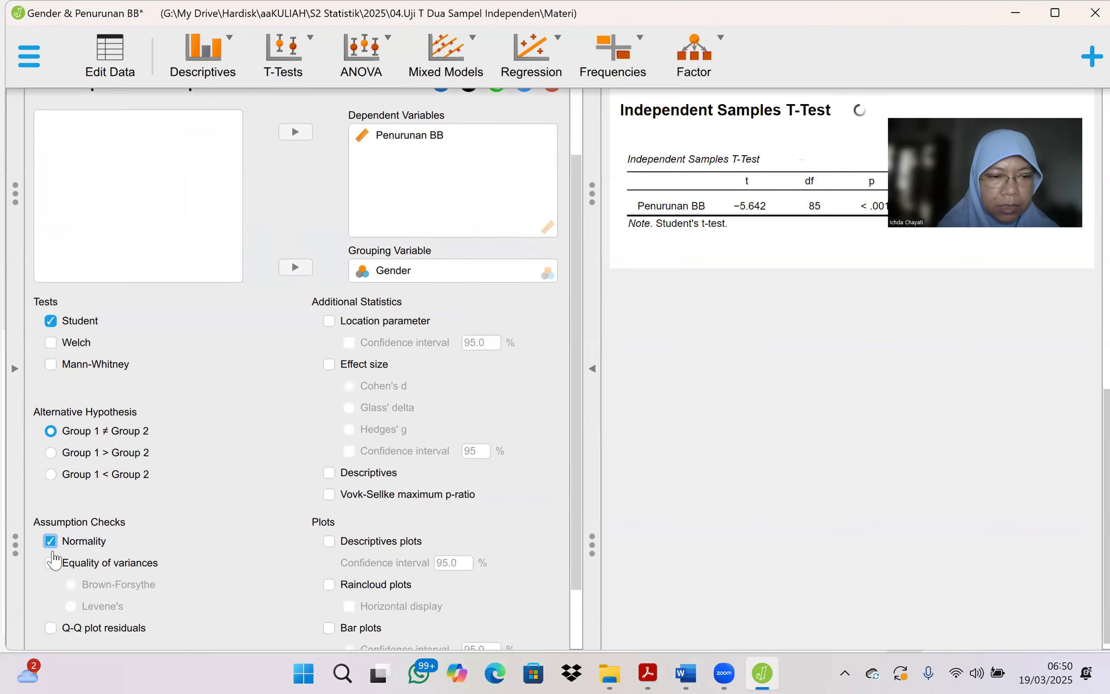
{"action": "left_click", "coordinate": [51, 563]}
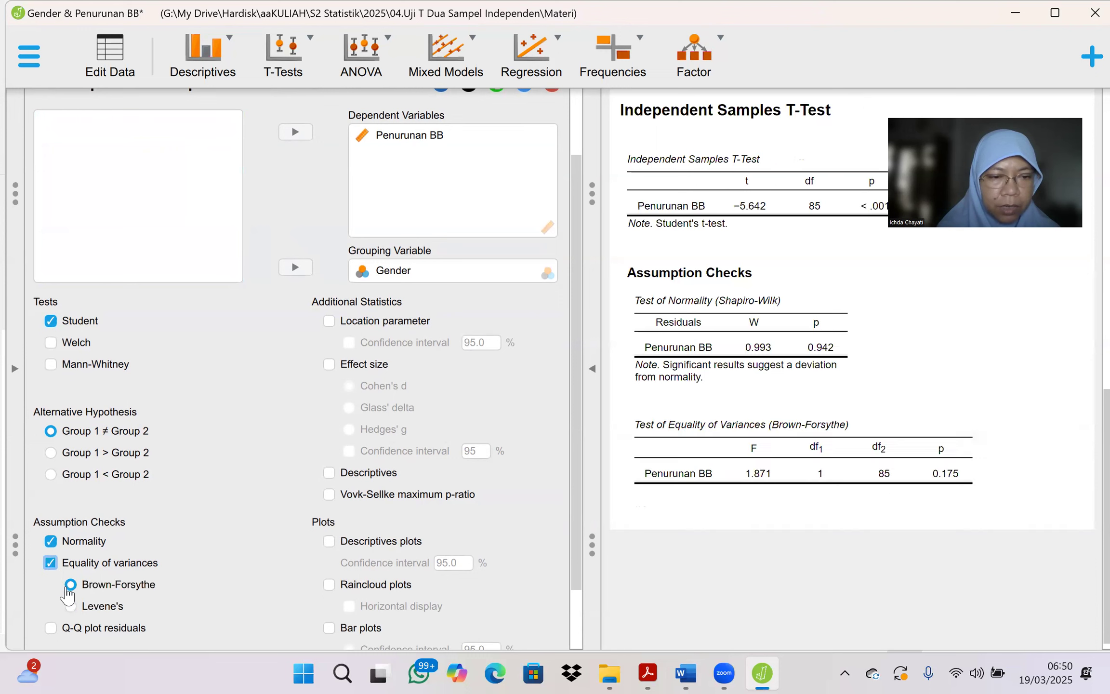
{"action": "left_click", "coordinate": [71, 607]}
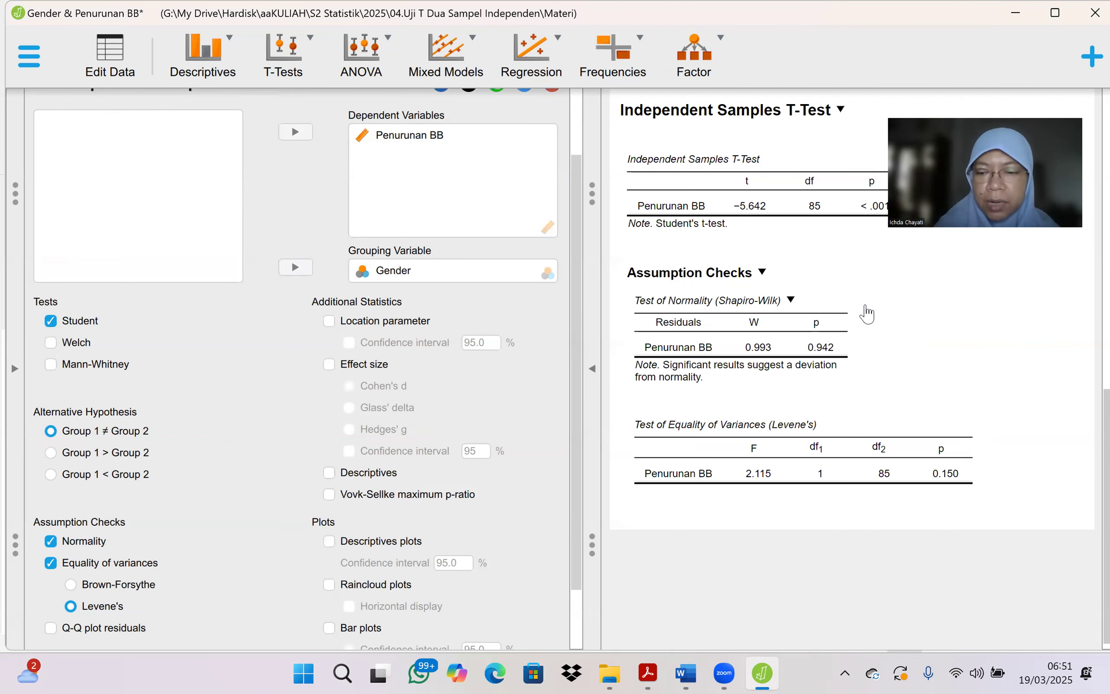
Step: Capture the Assumption Checks results with both tables as a screen snip and return to the Word document
{"action": "key", "text": "super+shift+s"}
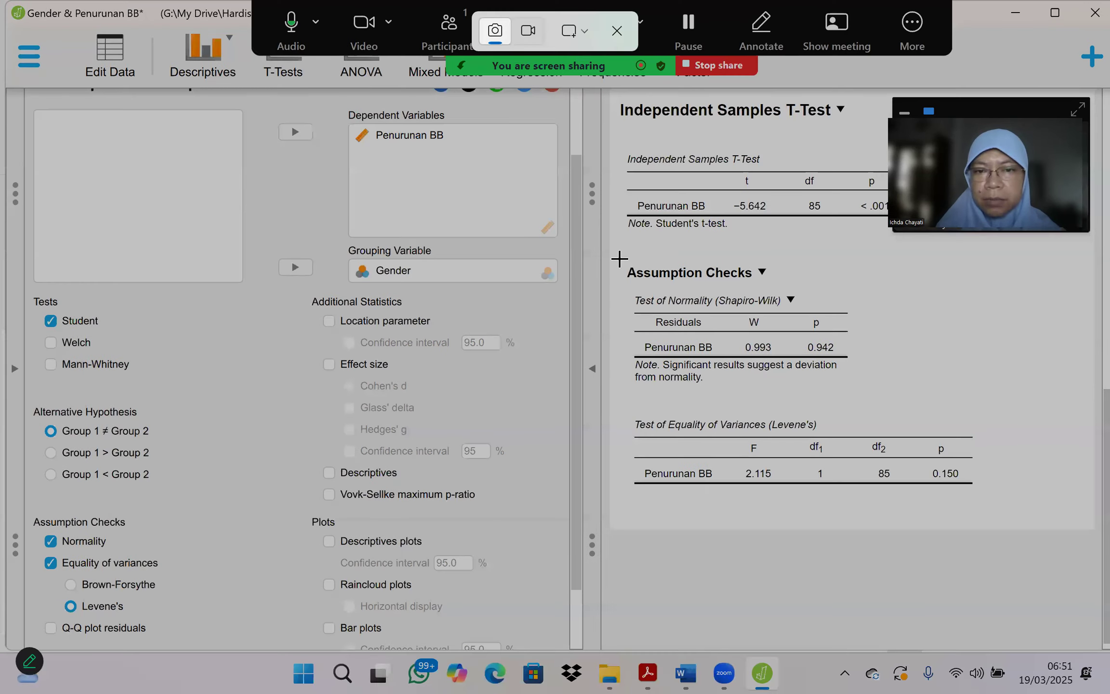
{"action": "left_click_drag", "start_coordinate": [619, 258], "coordinate": [996, 496]}
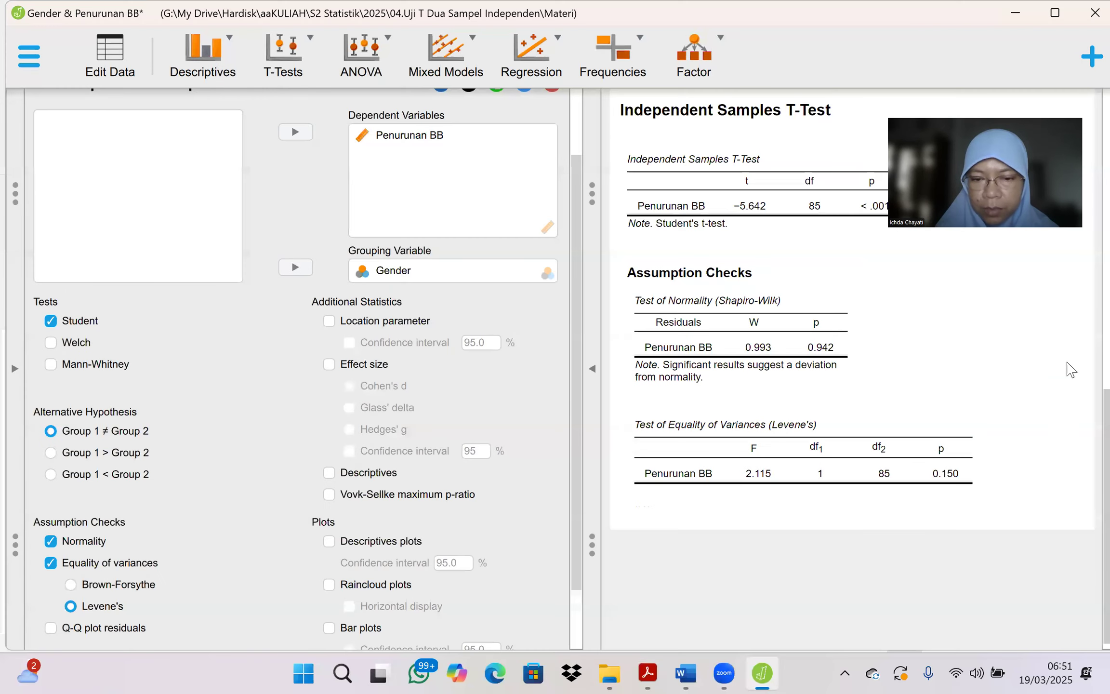
{"action": "left_click", "coordinate": [685, 673]}
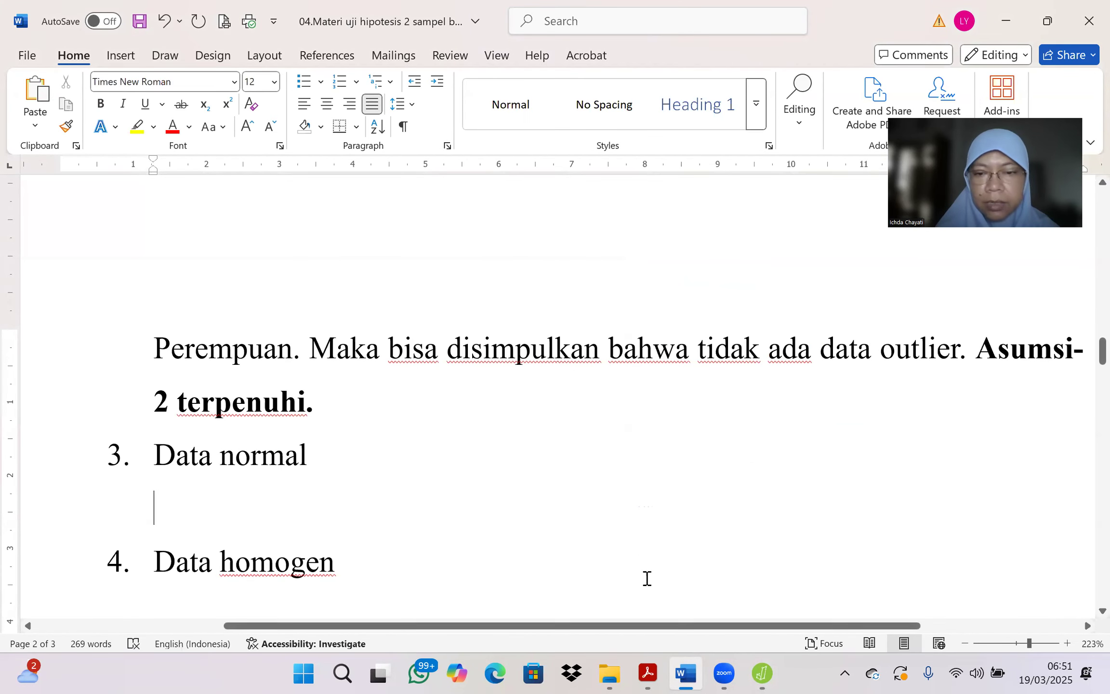
{"action": "left_click", "coordinate": [759, 673]}
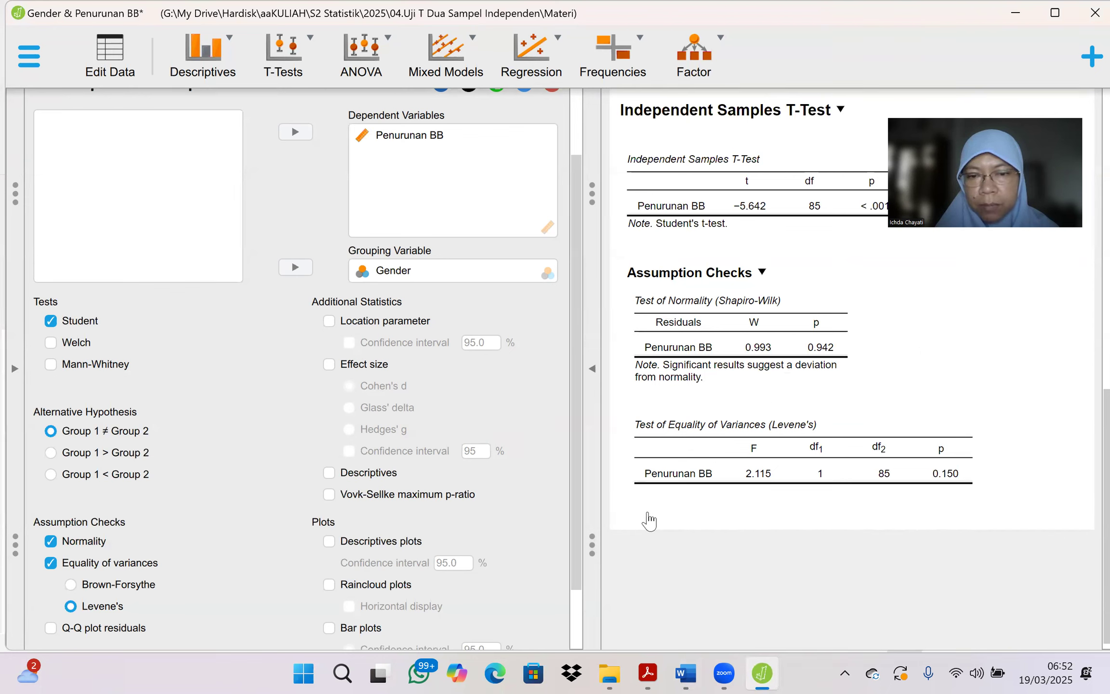
{"action": "left_click", "coordinate": [685, 672]}
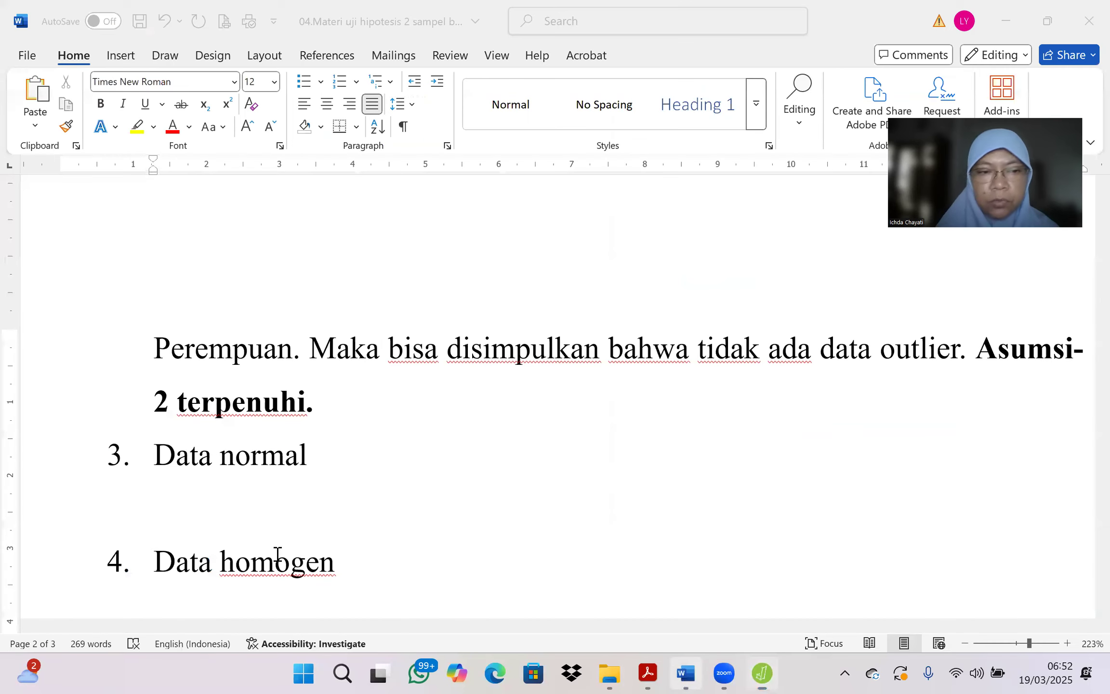
Step: Extend the item 3 heading "Data normal" with "dan homogen"
{"action": "left_click", "coordinate": [373, 453]}
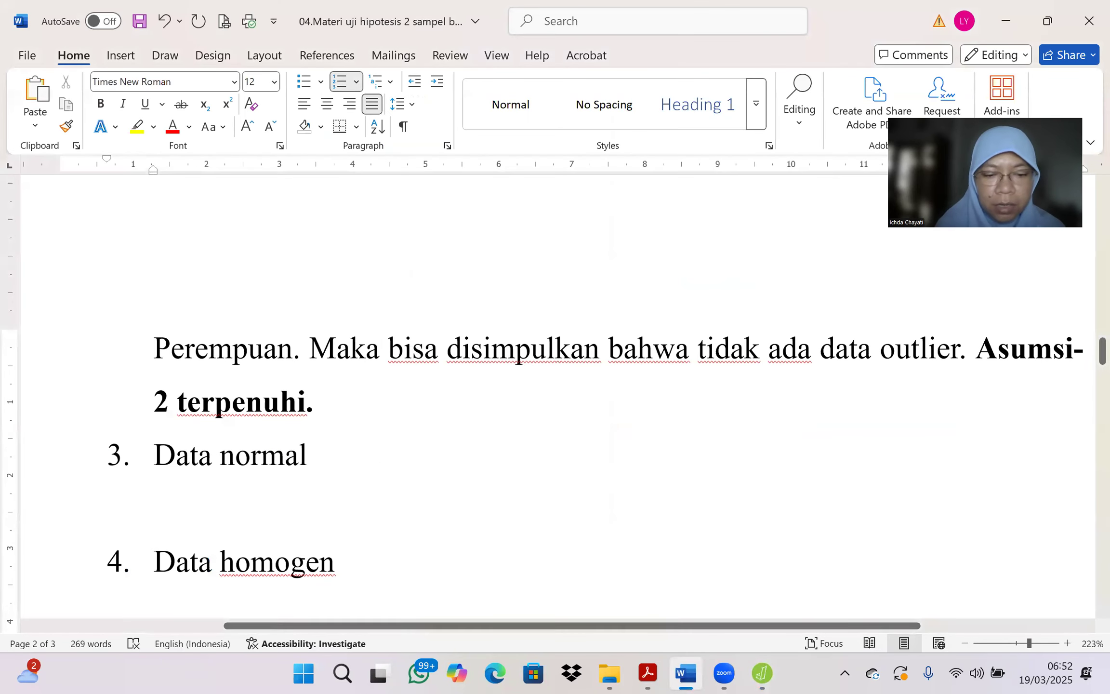
{"action": "type", "text": "dan homogen"}
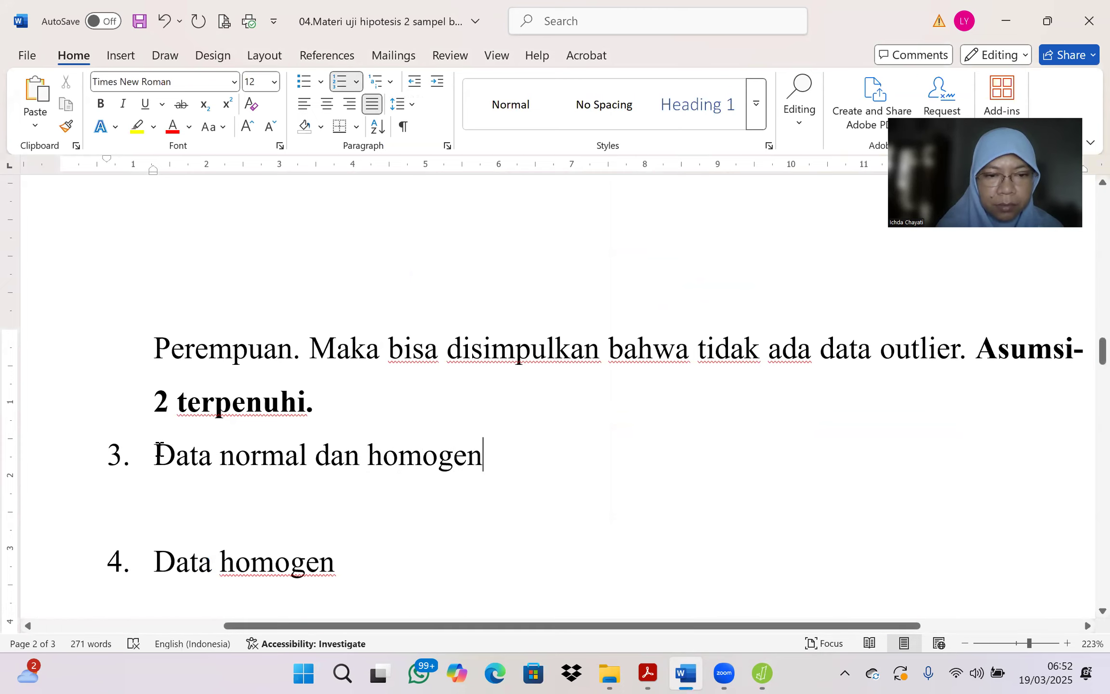
Step: Paste the captured Assumption Checks output as a picture under item 3 and shrink it to about 7 cm wide
{"action": "left_click", "coordinate": [166, 500]}
{"action": "right_click", "coordinate": [166, 500]}
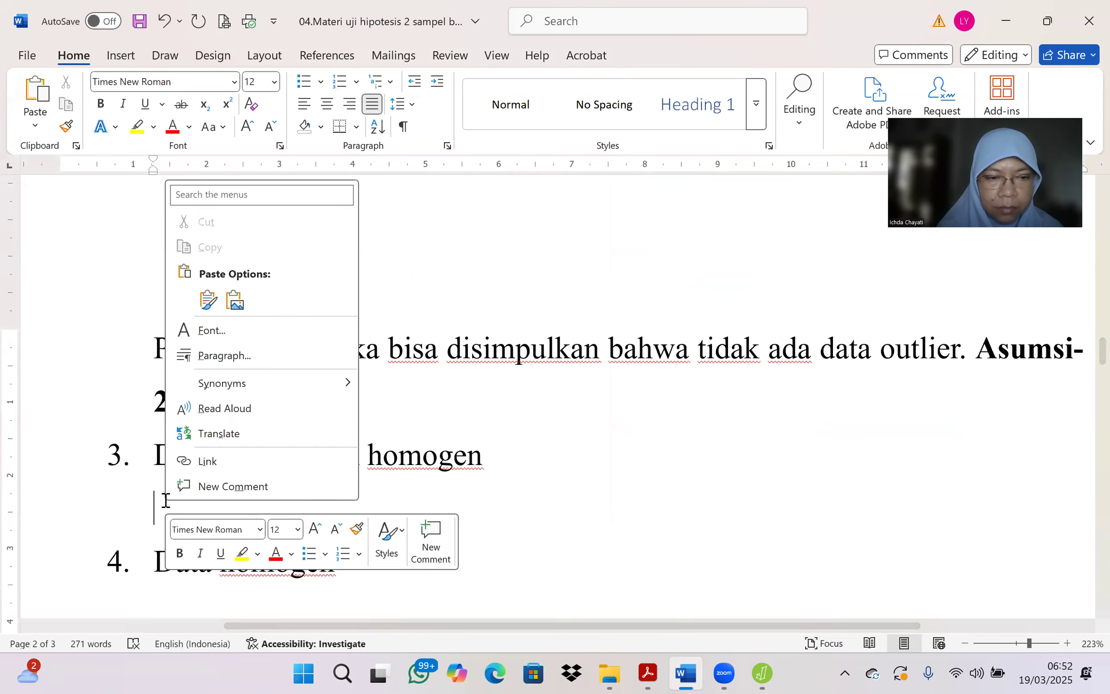
{"action": "left_click", "coordinate": [234, 302]}
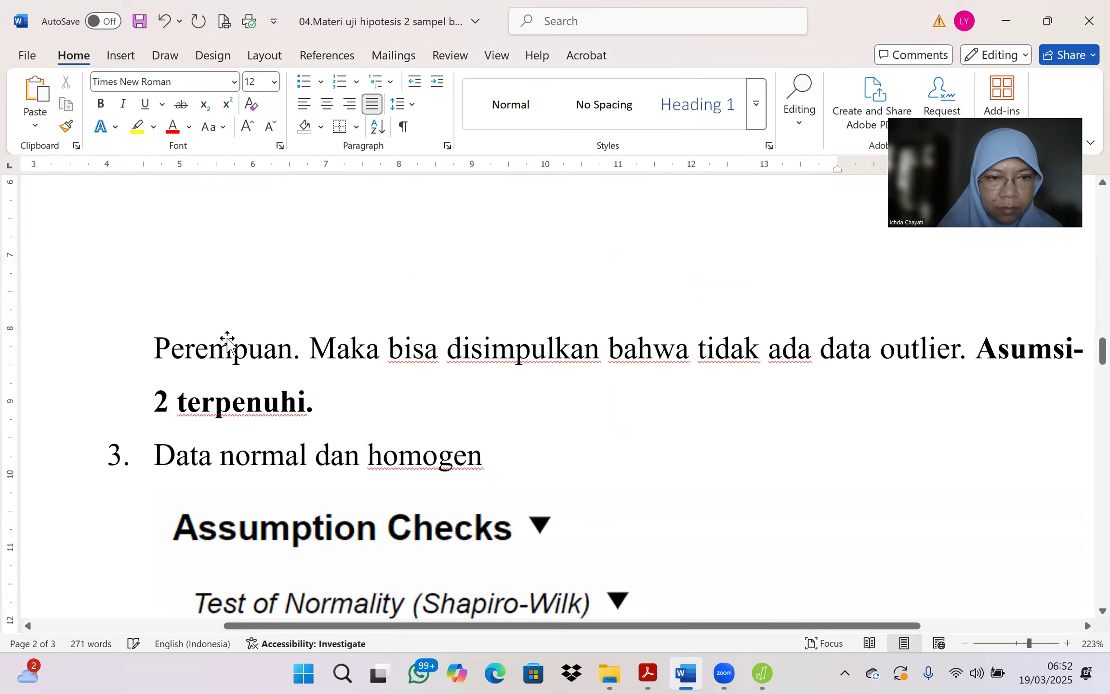
{"action": "left_click", "coordinate": [307, 402]}
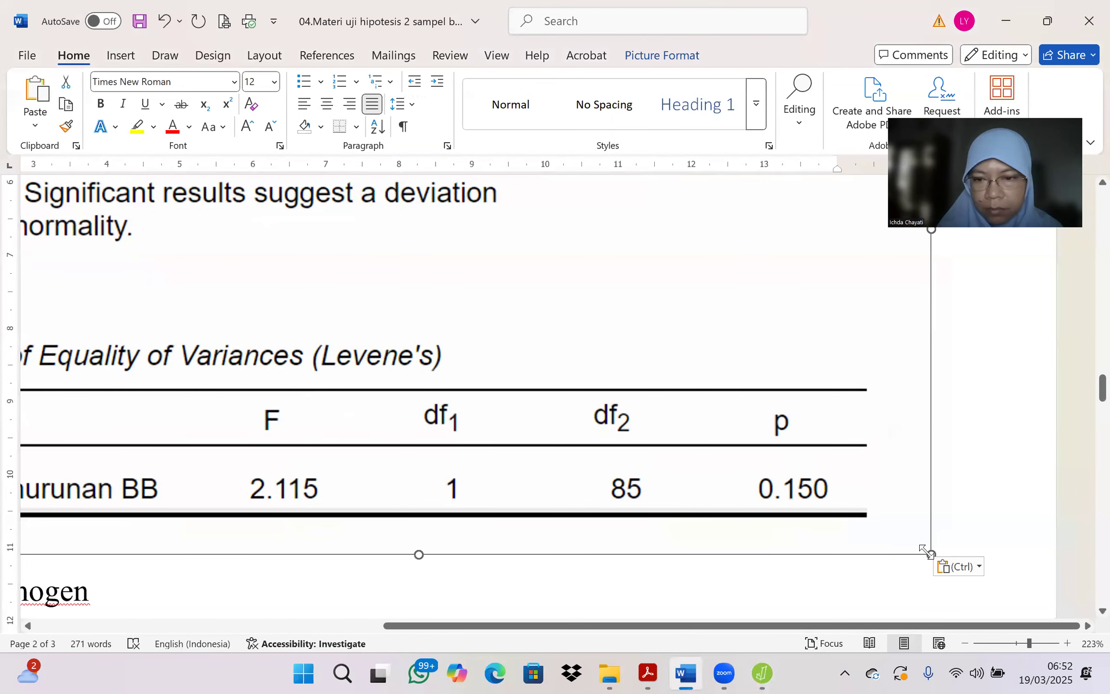
{"action": "left_click_drag", "start_coordinate": [923, 549], "coordinate": [259, 245]}
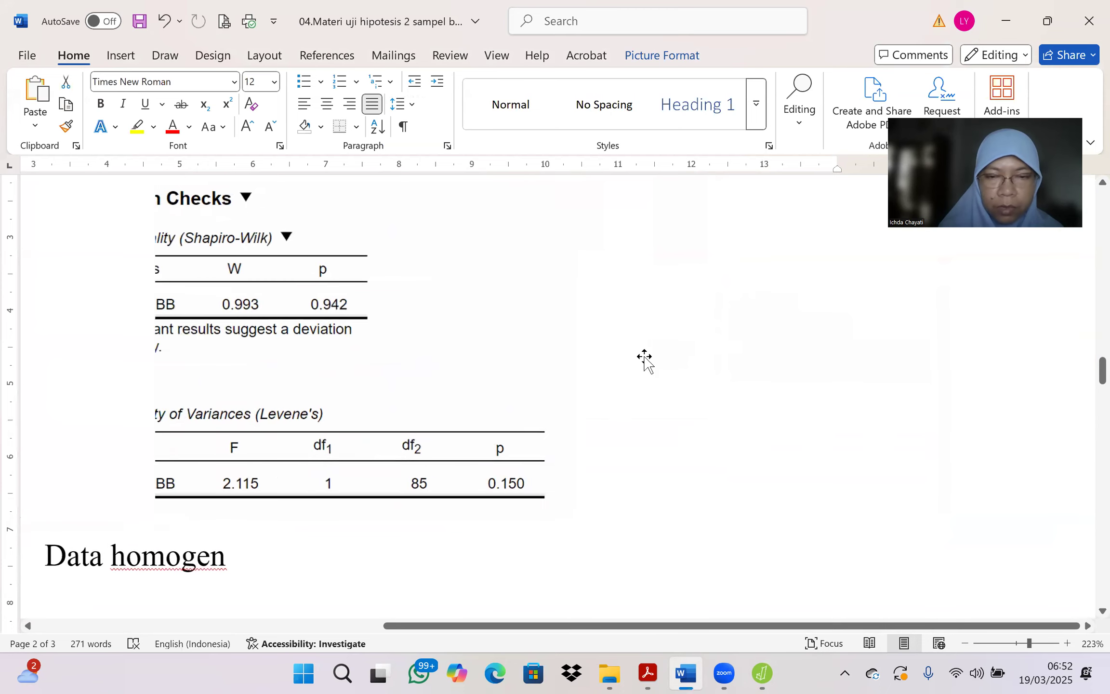
{"action": "left_click", "coordinate": [792, 360]}
Step: Delete "dan homogen" from the item 3 heading
{"action": "scroll", "coordinate": [793, 357], "scroll_direction": "up", "scroll_amount": 3}
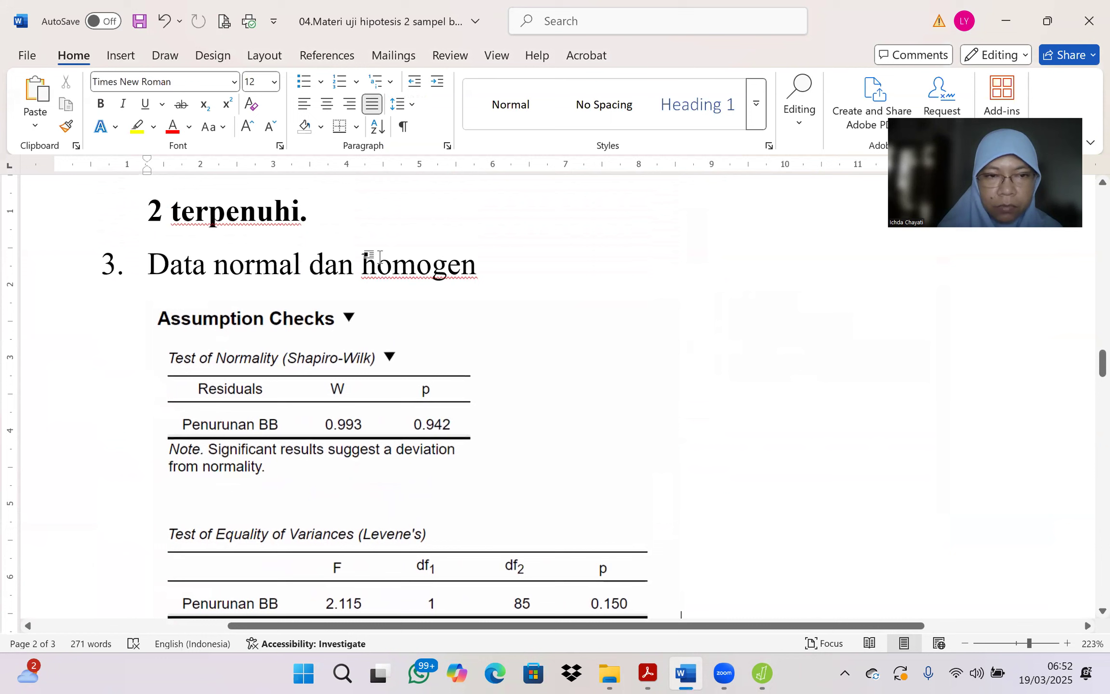
{"action": "left_click", "coordinate": [313, 264]}
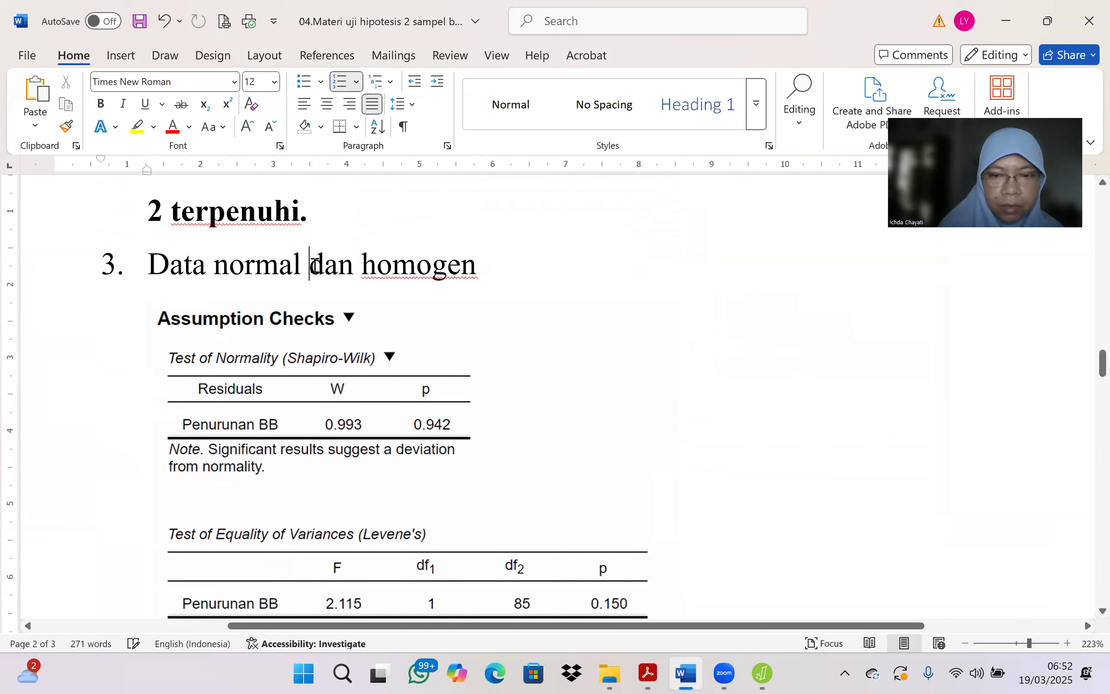
{"action": "key", "text": "Delete"}
{"action": "key", "text": "Delete"}
{"action": "key", "text": "Delete"}
{"action": "key", "text": "Delete"}
{"action": "key", "text": "Delete"}
{"action": "key", "text": "Delete"}
{"action": "key", "text": "Delete"}
{"action": "key", "text": "Delete"}
{"action": "key", "text": "Delete"}
{"action": "key", "text": "Delete"}
{"action": "key", "text": "Delete"}
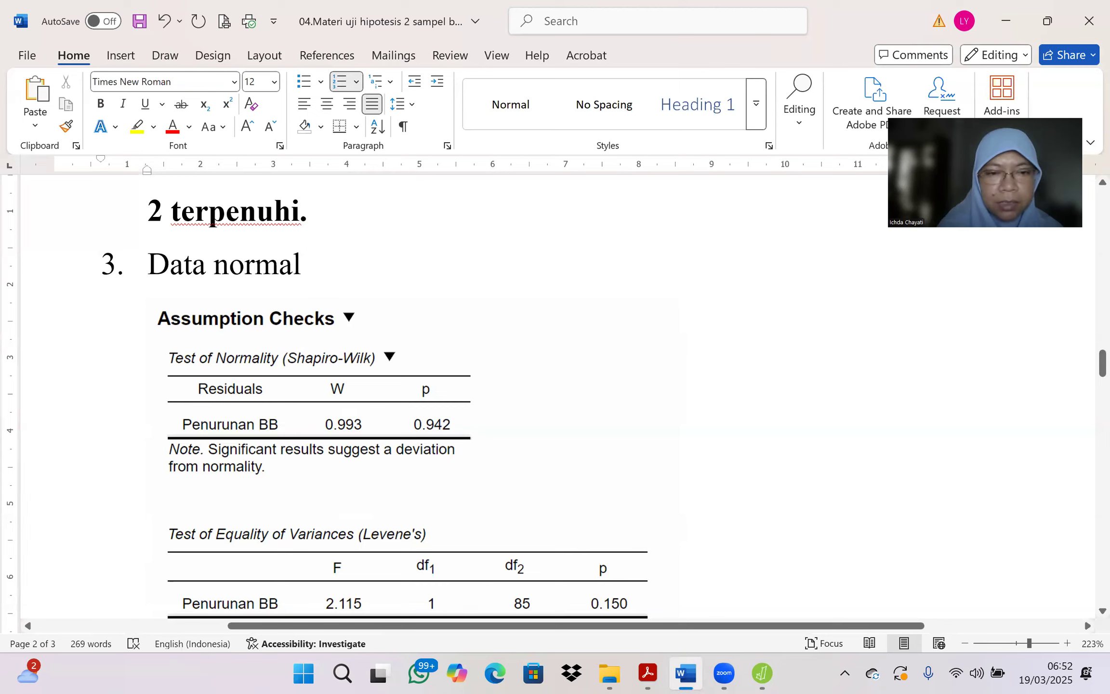
Step: Add an indented line under the "Data normal" heading reading "Data hasil uji normalitas dan homogenitas dapat dilihat pada Tabel 1"
{"action": "key", "text": "Return"}
{"action": "key", "text": "Return"}
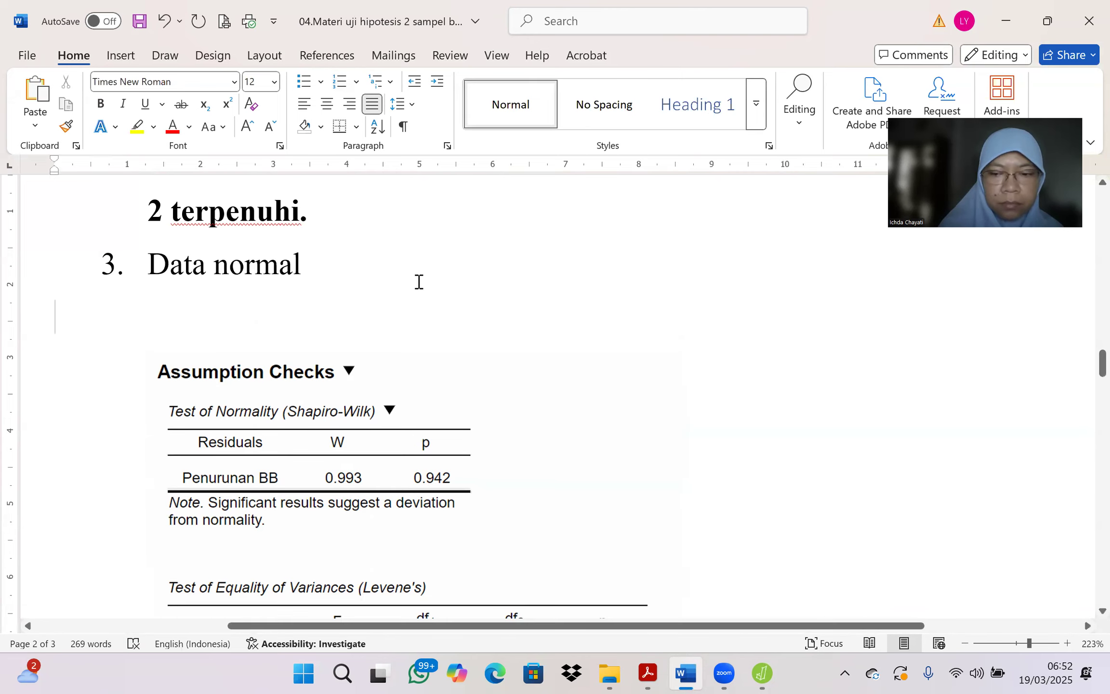
{"action": "key", "text": "Tab"}
{"action": "key", "text": "Tab"}
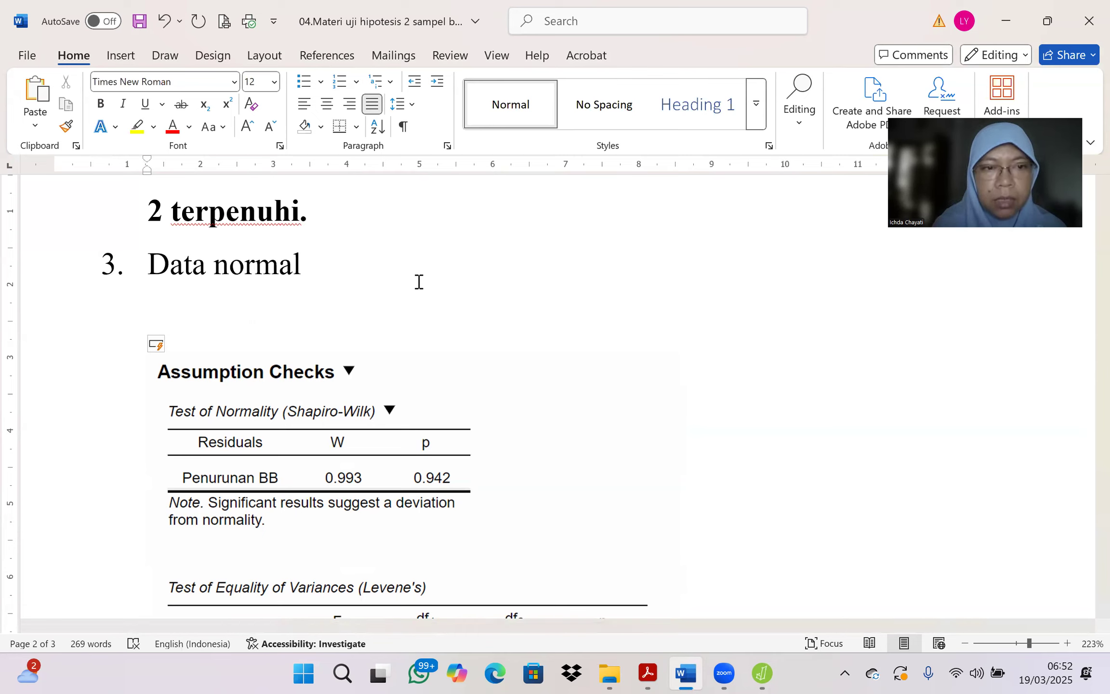
{"action": "type", "text": "Data"}
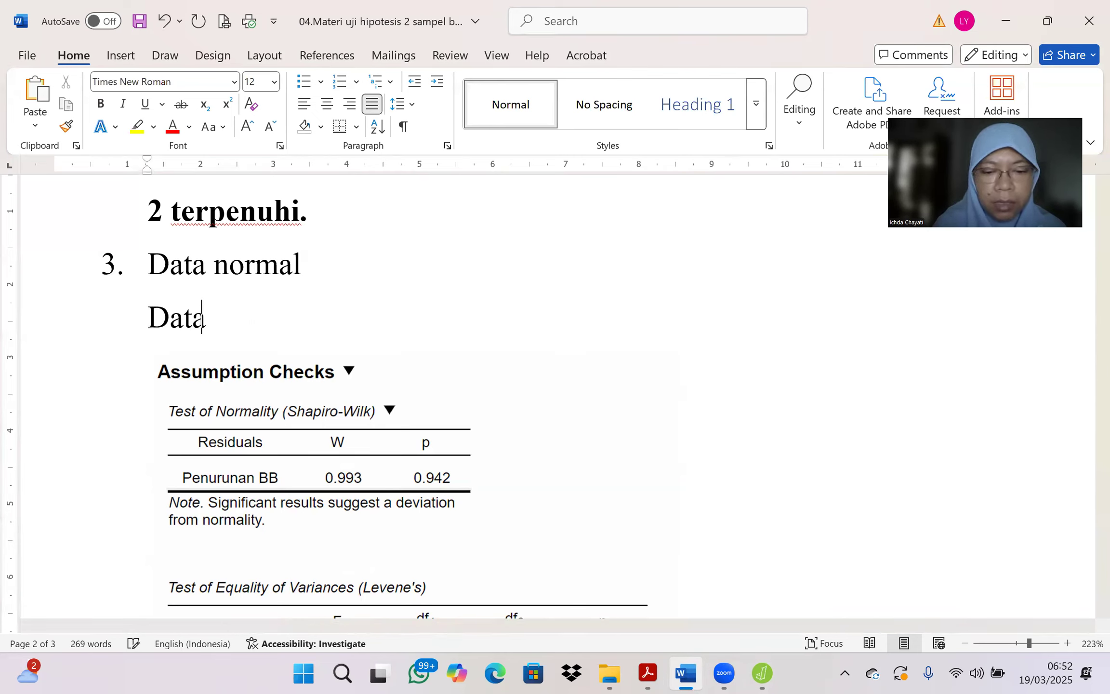
{"action": "type", "text": " hasil uji normalitas"}
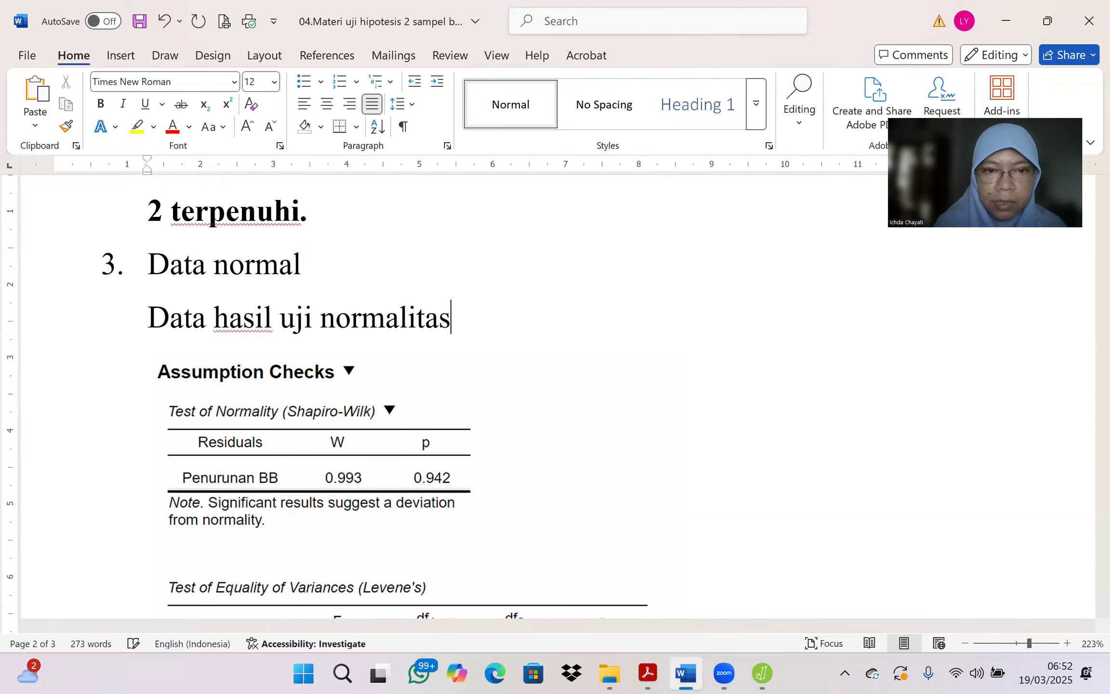
{"action": "type", "text": " dan homog"}
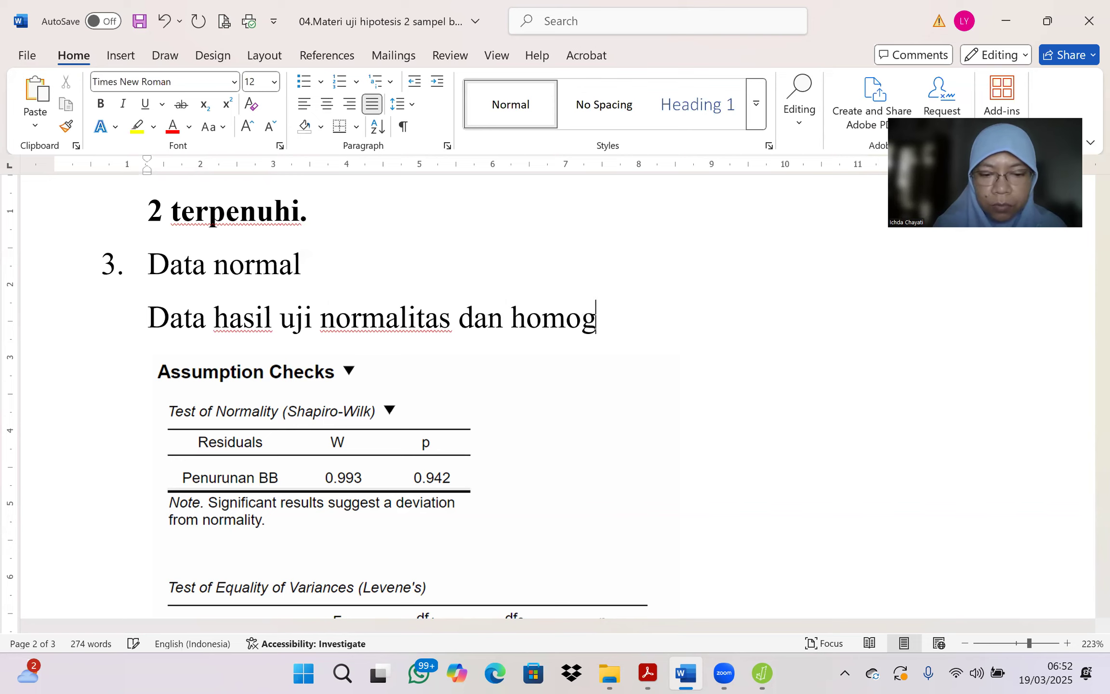
{"action": "type", "text": "enitas da"}
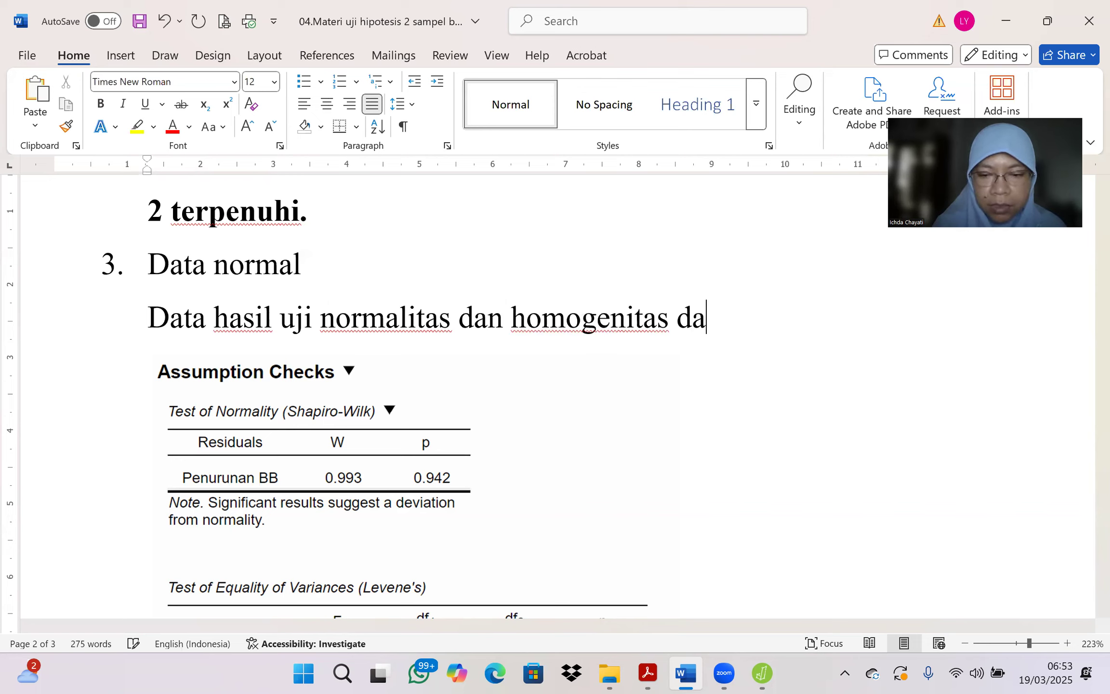
{"action": "type", "text": "pat dilihat"}
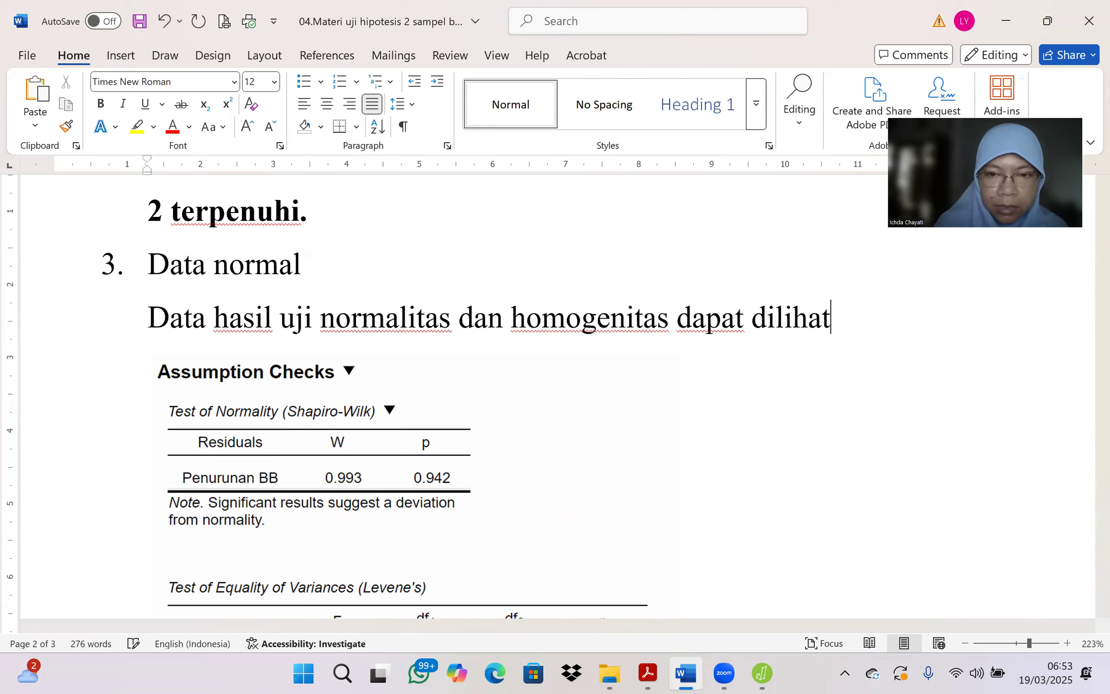
{"action": "type", "text": " pada Ta"}
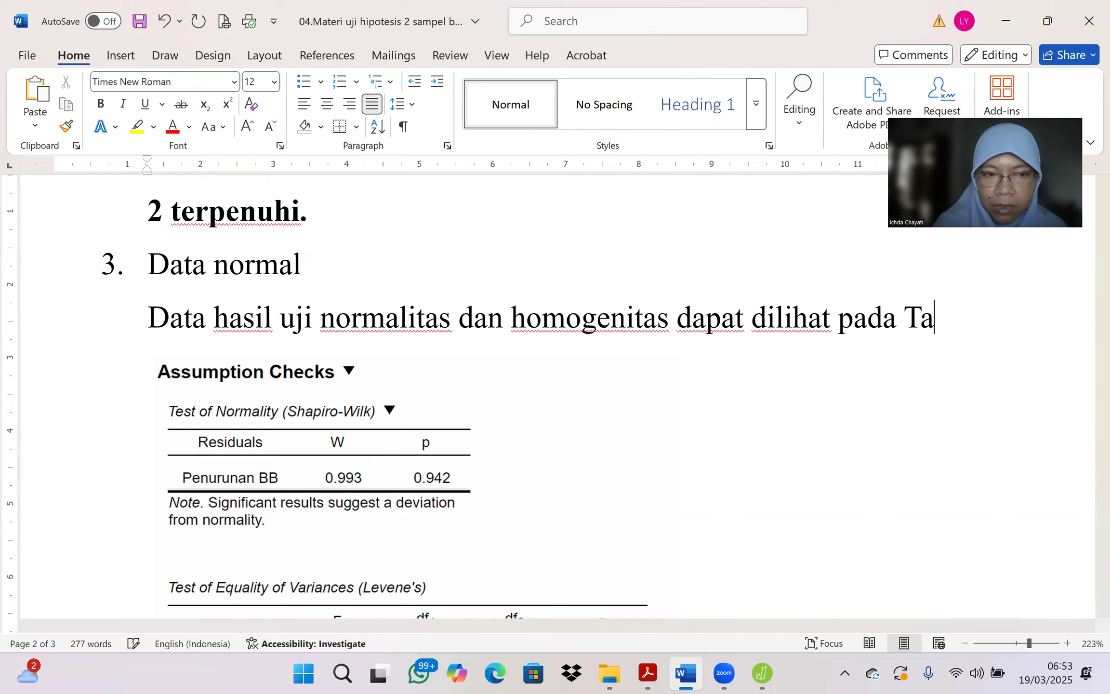
{"action": "type", "text": "bel 1"}
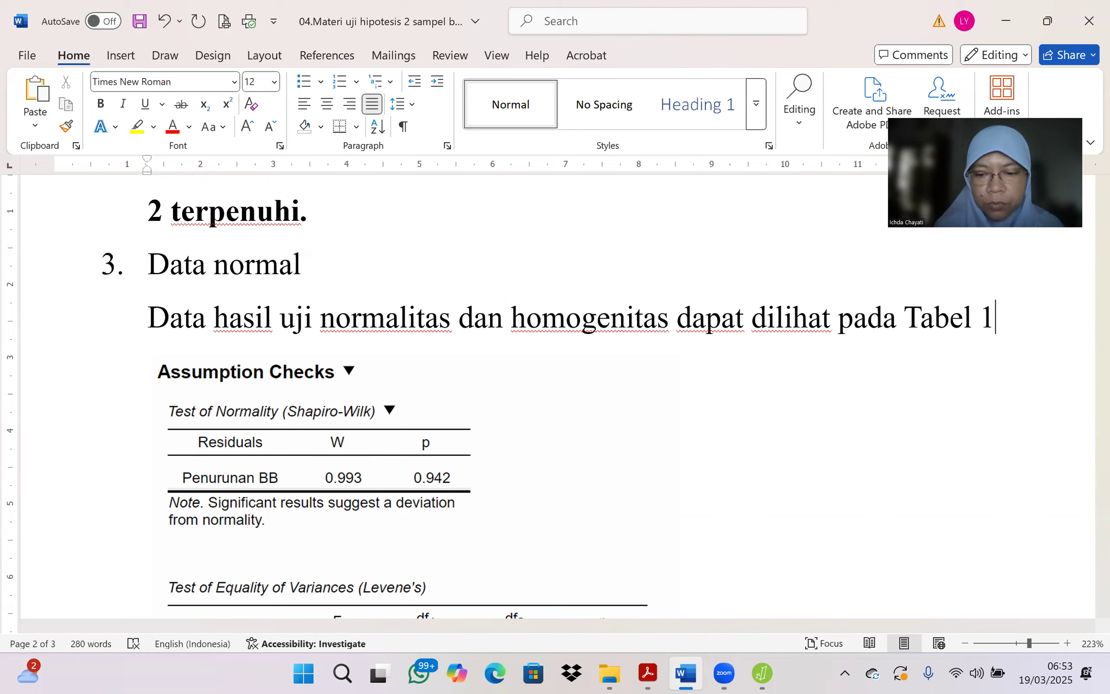
Step: Add the caption "Tabel 1. Data hasil uji normalitas dan homogenitas penurunan BB" directly above the Assumption Checks picture
{"action": "key", "text": "Return"}
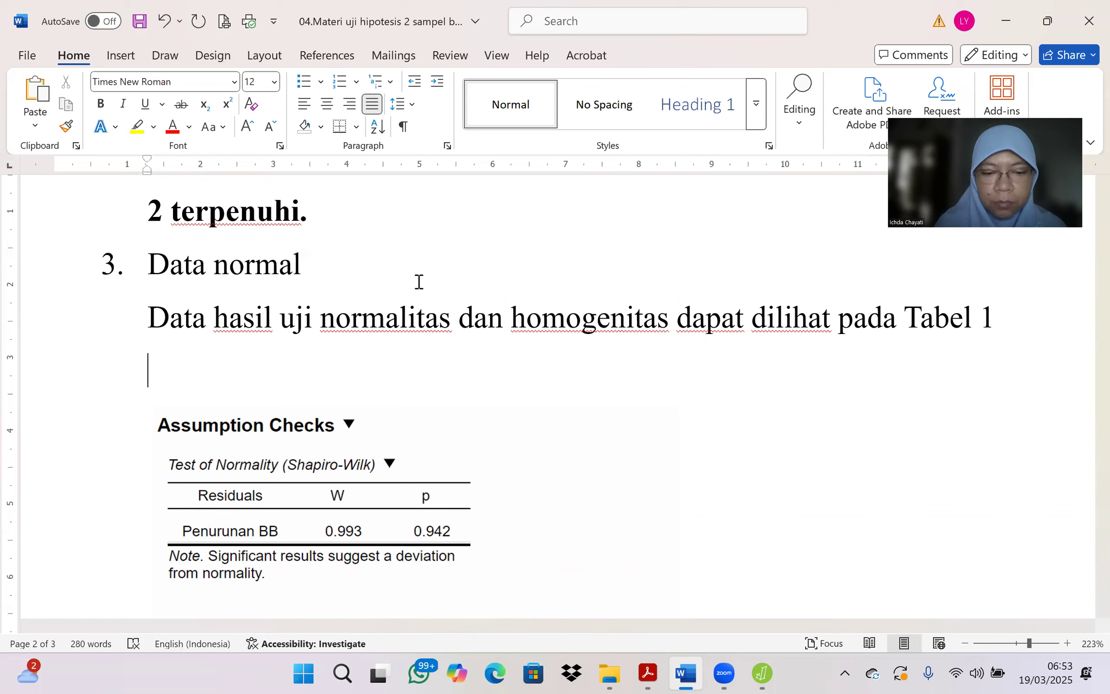
{"action": "type", "text": "Tabel 1. "}
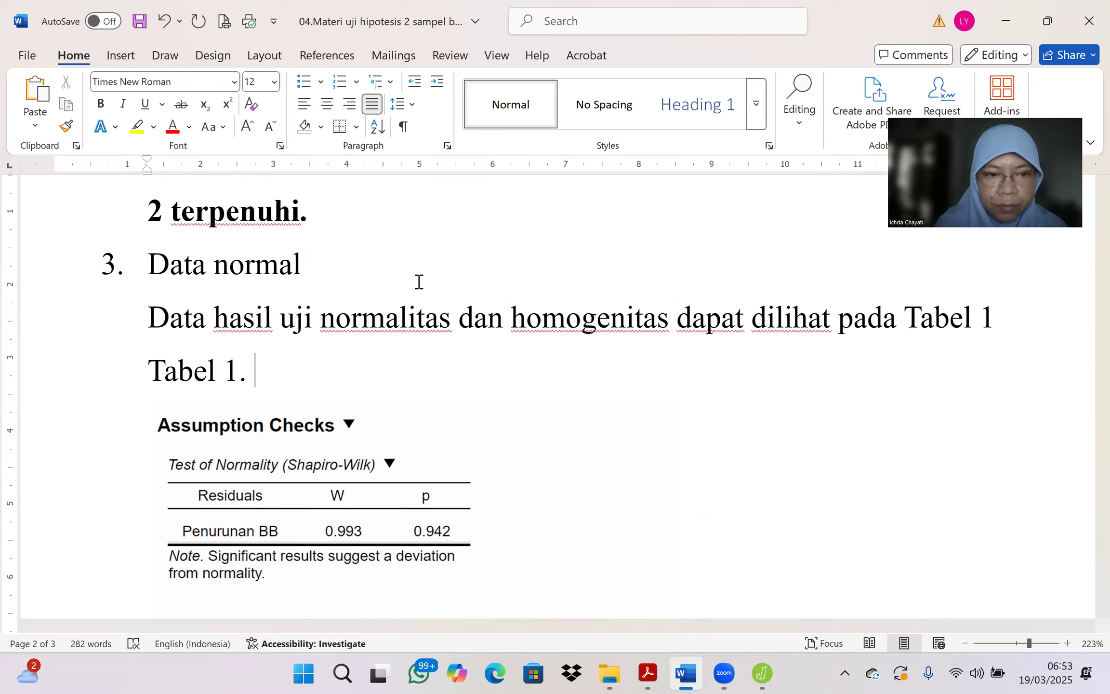
{"action": "type", "text": "Data h"}
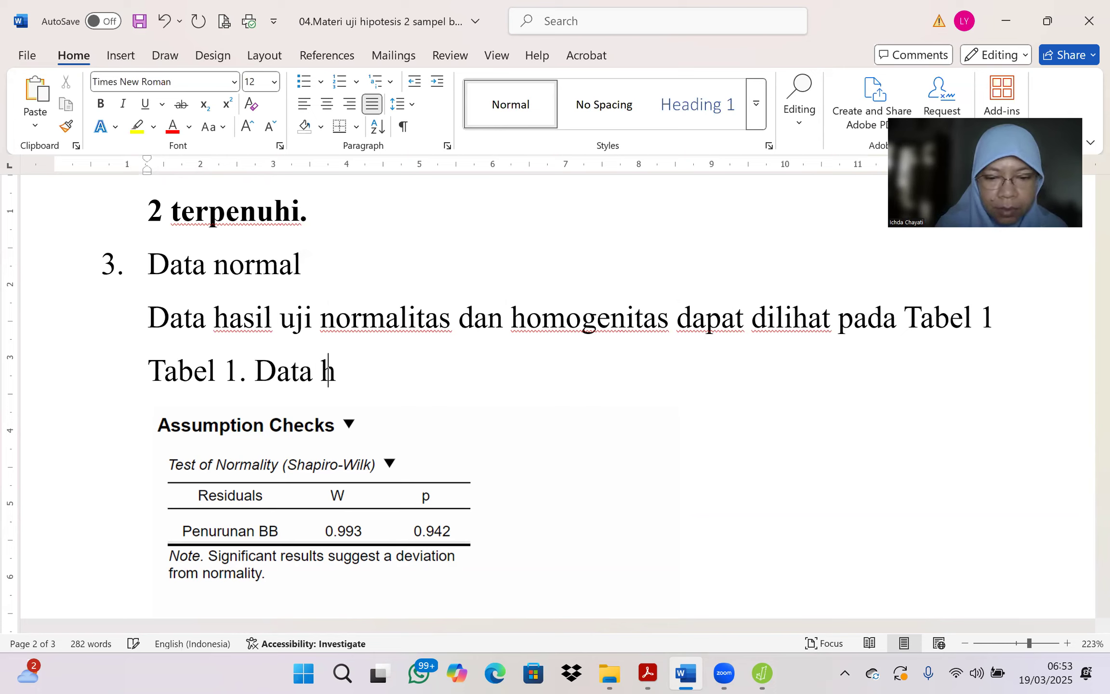
{"action": "type", "text": "asil uji "}
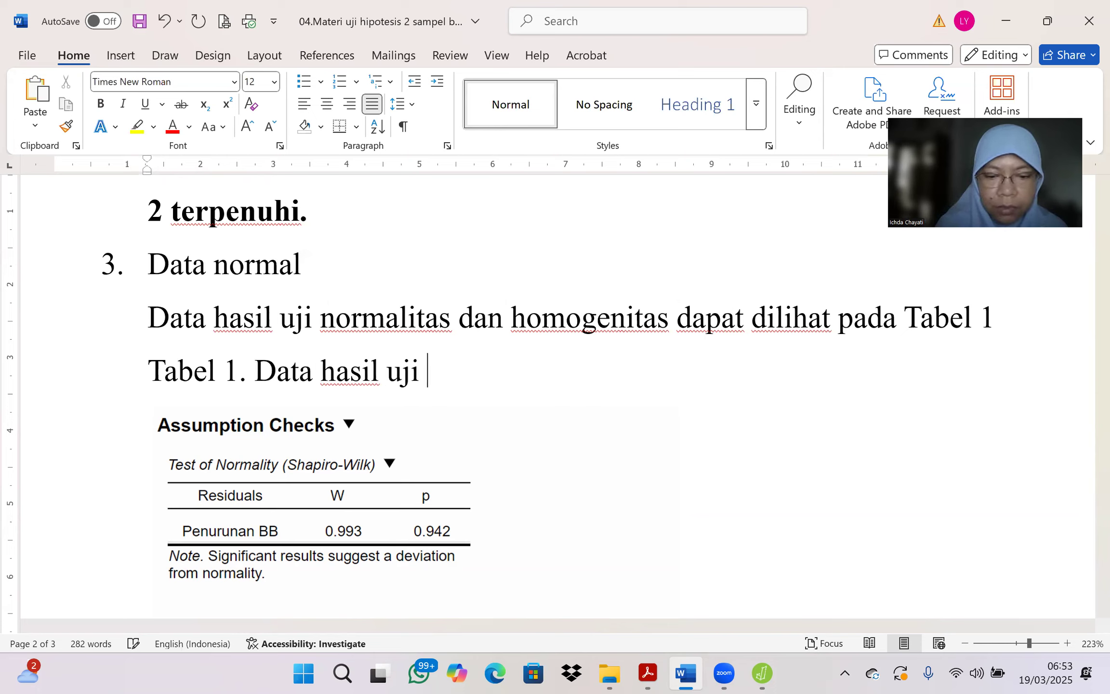
{"action": "type", "text": "normalitas d"}
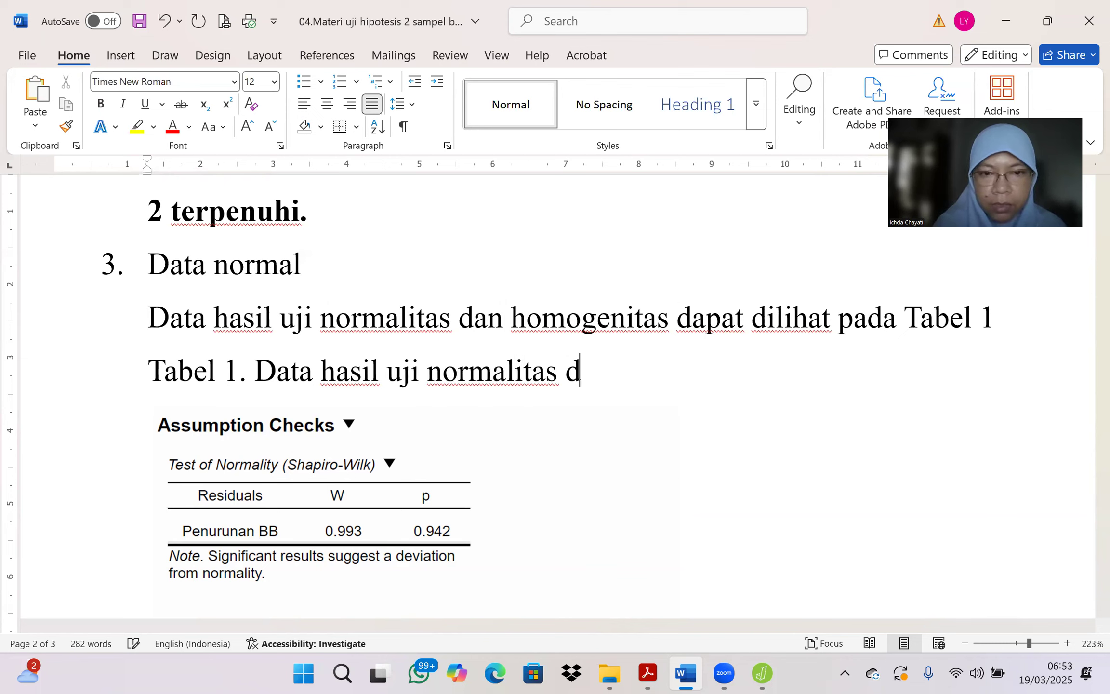
{"action": "type", "text": "an homogen"}
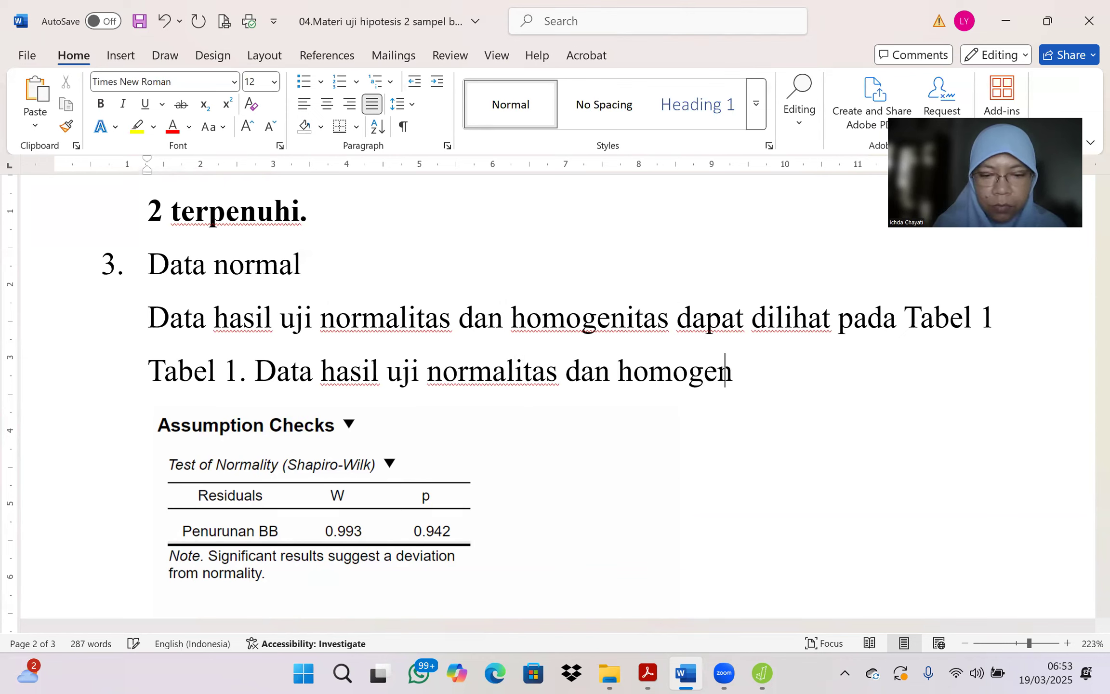
{"action": "type", "text": "itas"}
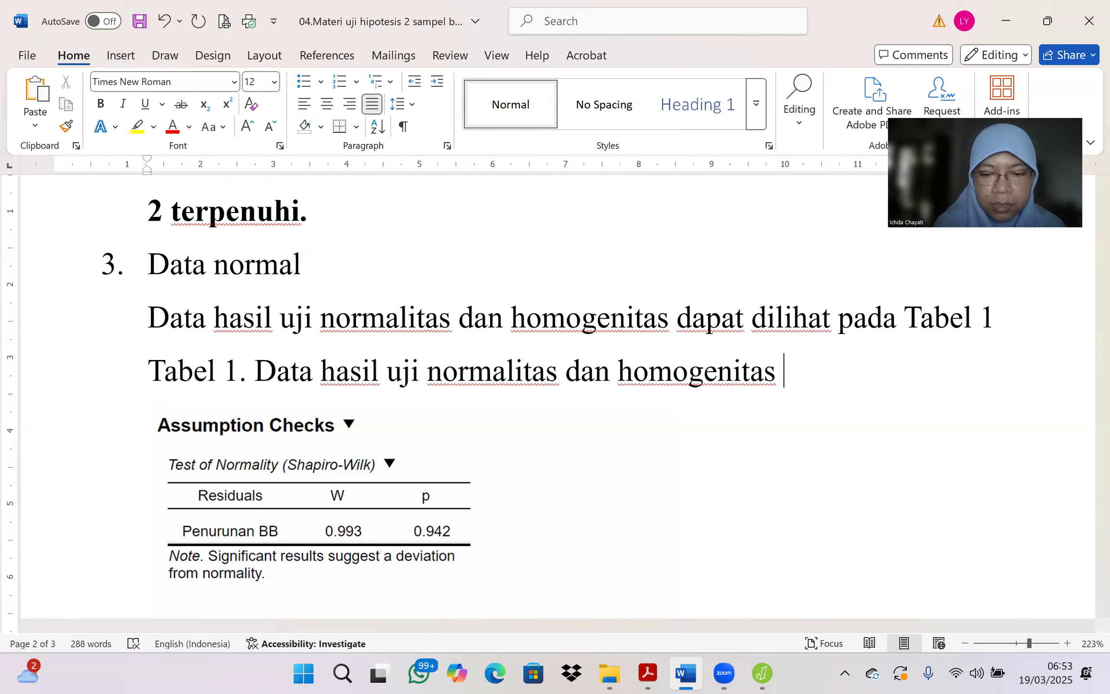
{"action": "type", "text": "penurunan BB"}
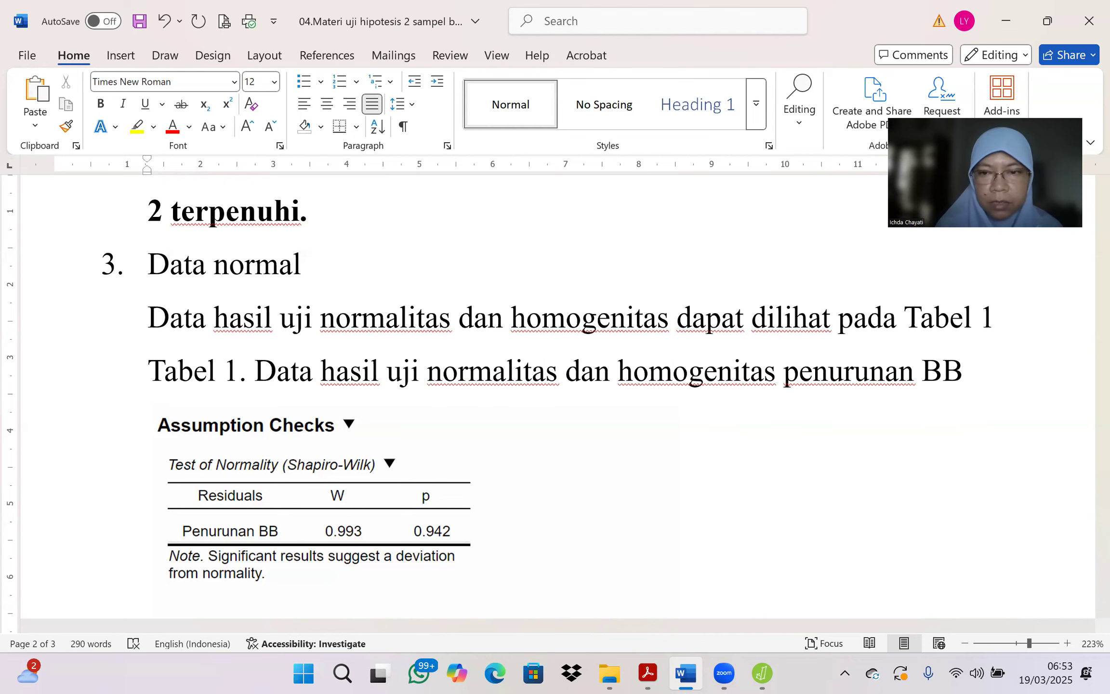
Step: Start an indented paragraph directly below the Assumption Checks picture with "Tabel 1 menunjukkan bahwa skor p pada uji noralitas Shapiro-Wil"
{"action": "scroll", "coordinate": [554, 385], "scroll_direction": "down", "scroll_amount": 5}
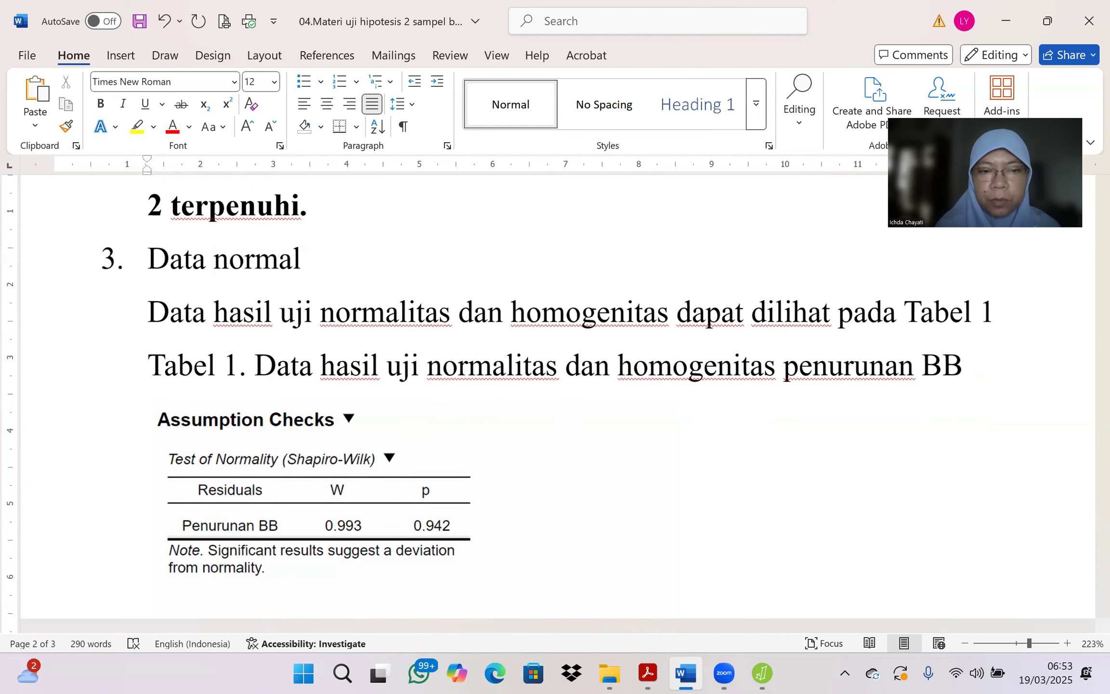
{"action": "scroll", "coordinate": [554, 386], "scroll_direction": "down", "scroll_amount": 1}
{"action": "scroll", "coordinate": [554, 385], "scroll_direction": "up", "scroll_amount": 3}
{"action": "scroll", "coordinate": [624, 456], "scroll_direction": "down", "scroll_amount": 3}
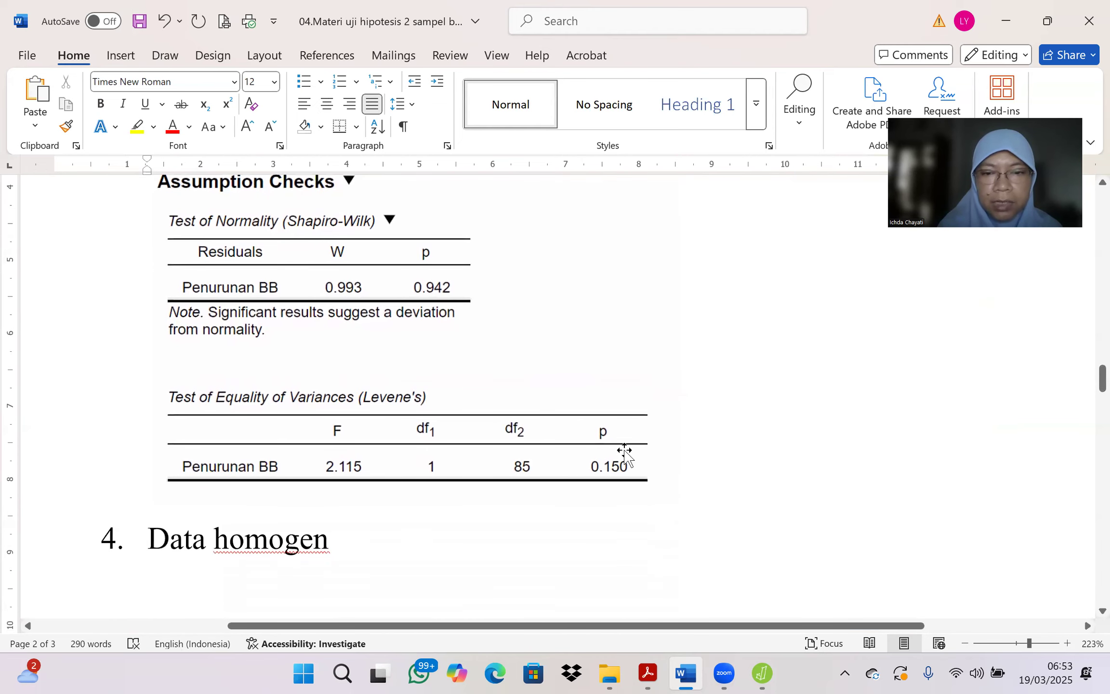
{"action": "left_click", "coordinate": [624, 450]}
{"action": "left_click", "coordinate": [713, 479]}
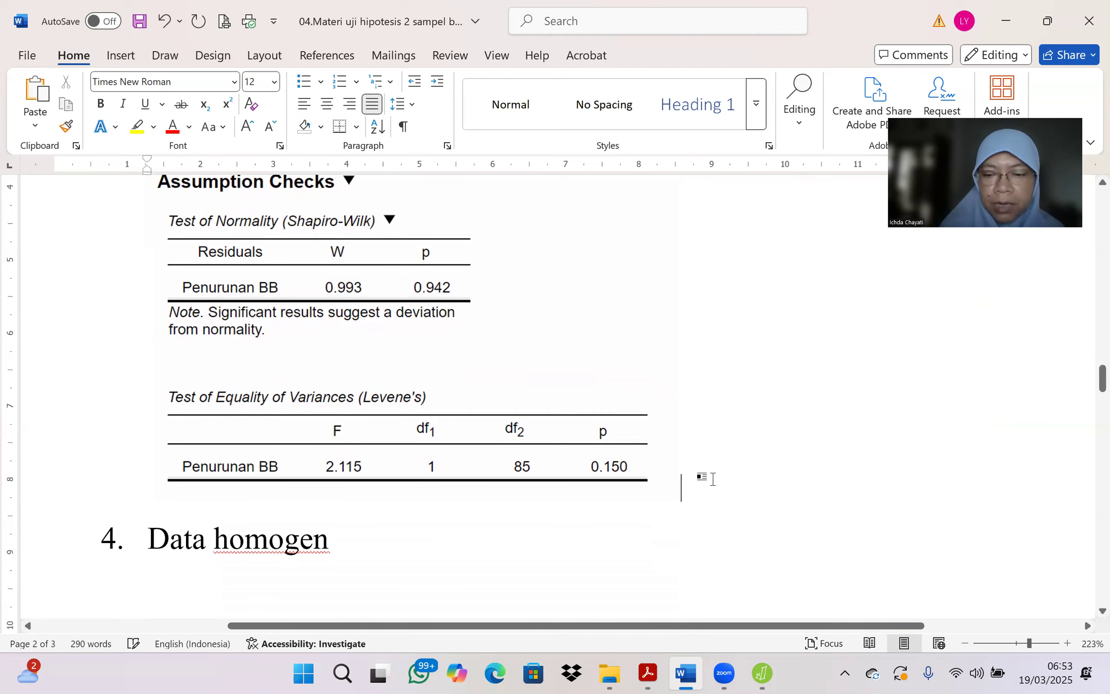
{"action": "key", "text": "Return"}
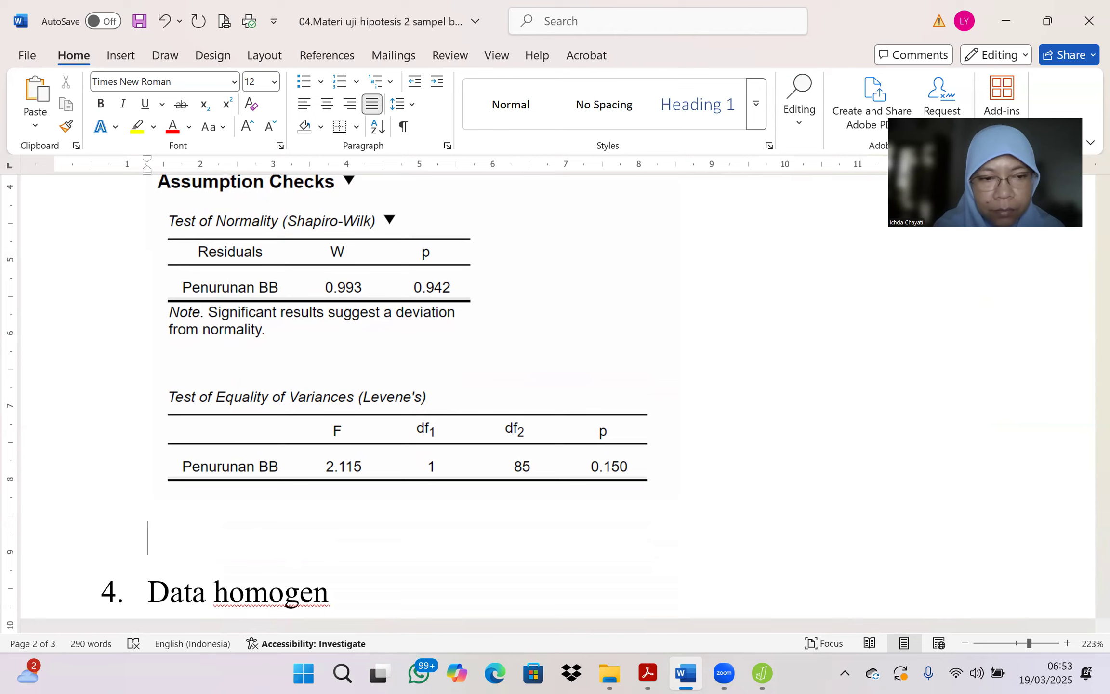
{"action": "type", "text": "Ta"}
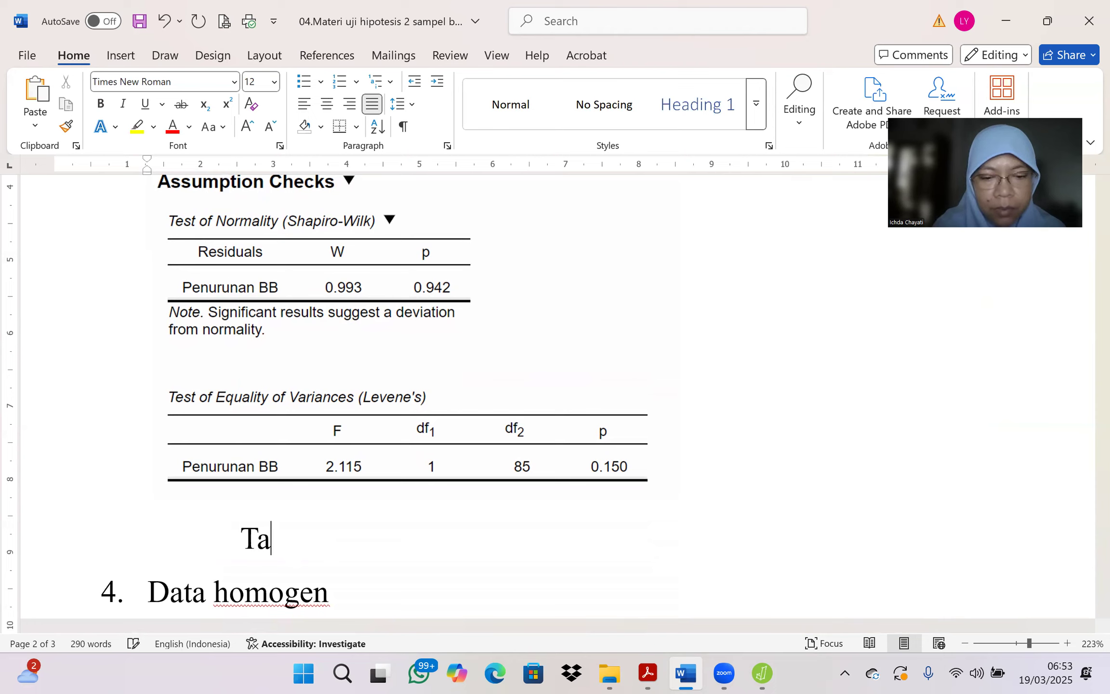
{"action": "type", "text": "bel 1 men"}
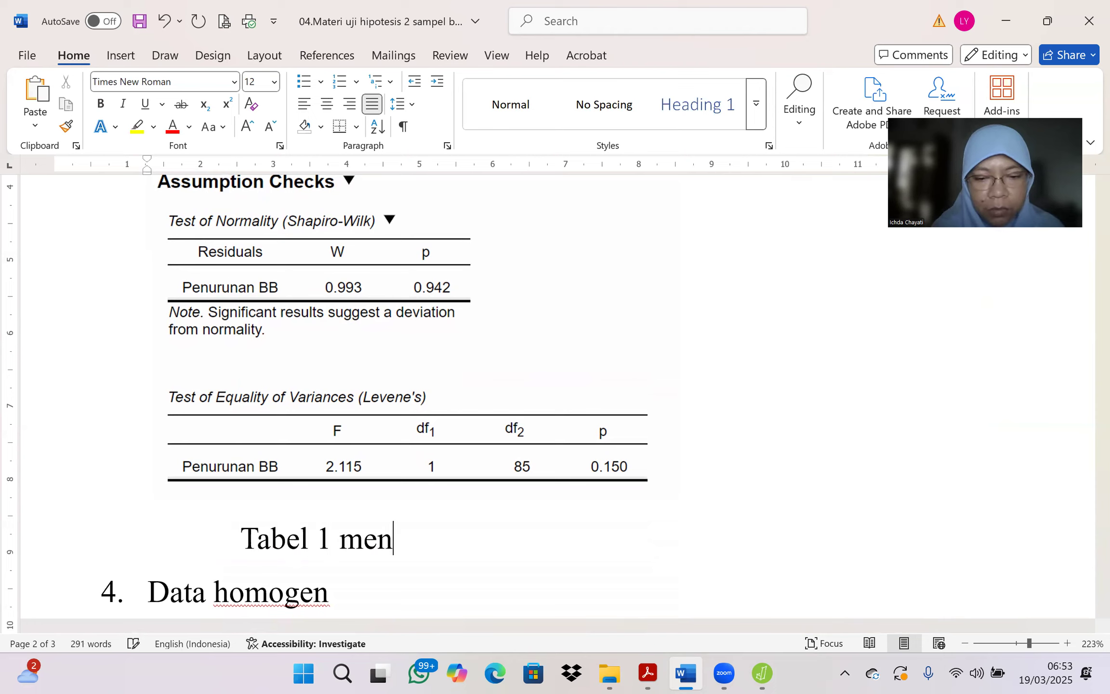
{"action": "type", "text": "unjukkan bah"}
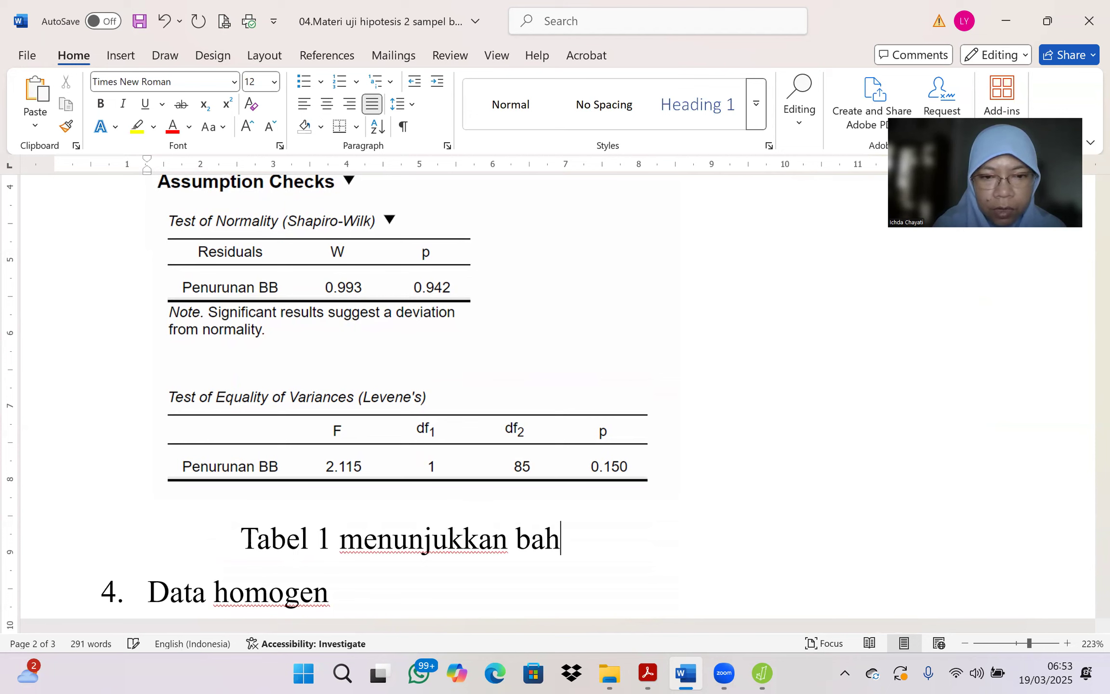
{"action": "type", "text": "wa s"}
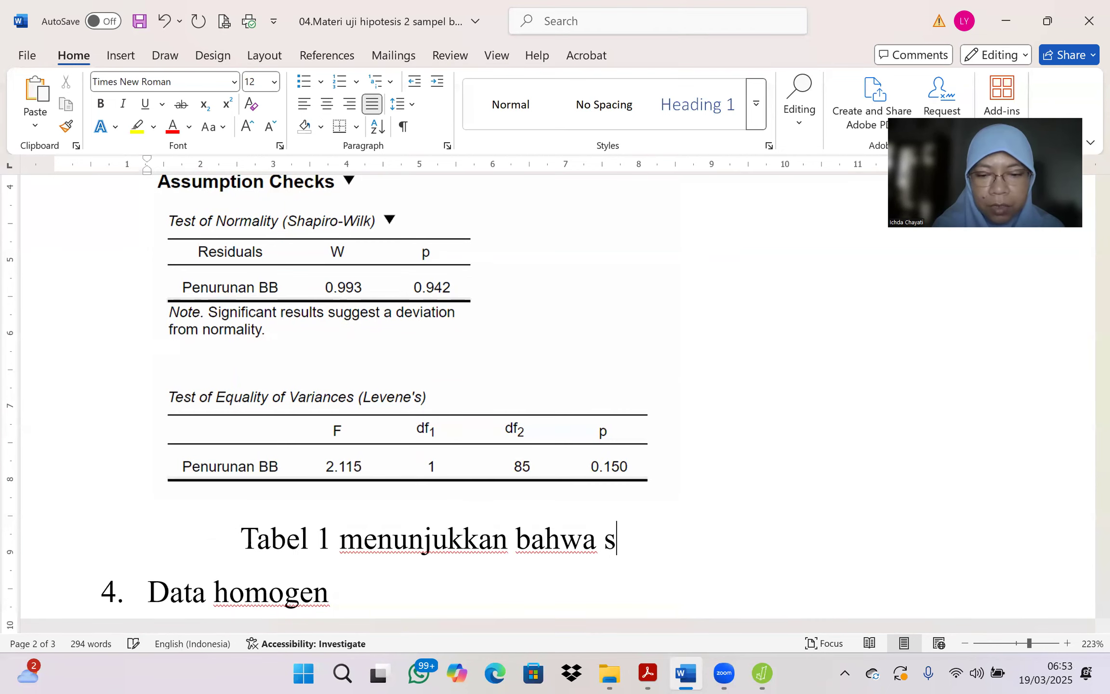
{"action": "type", "text": "kor p "}
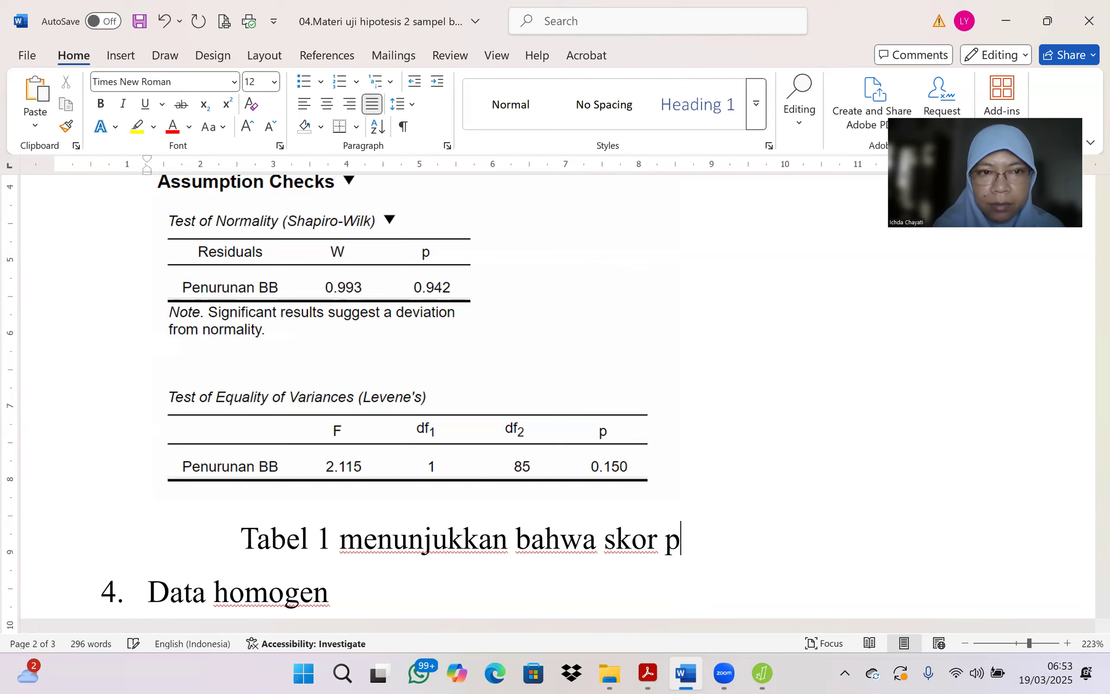
{"action": "type", "text": "pada"}
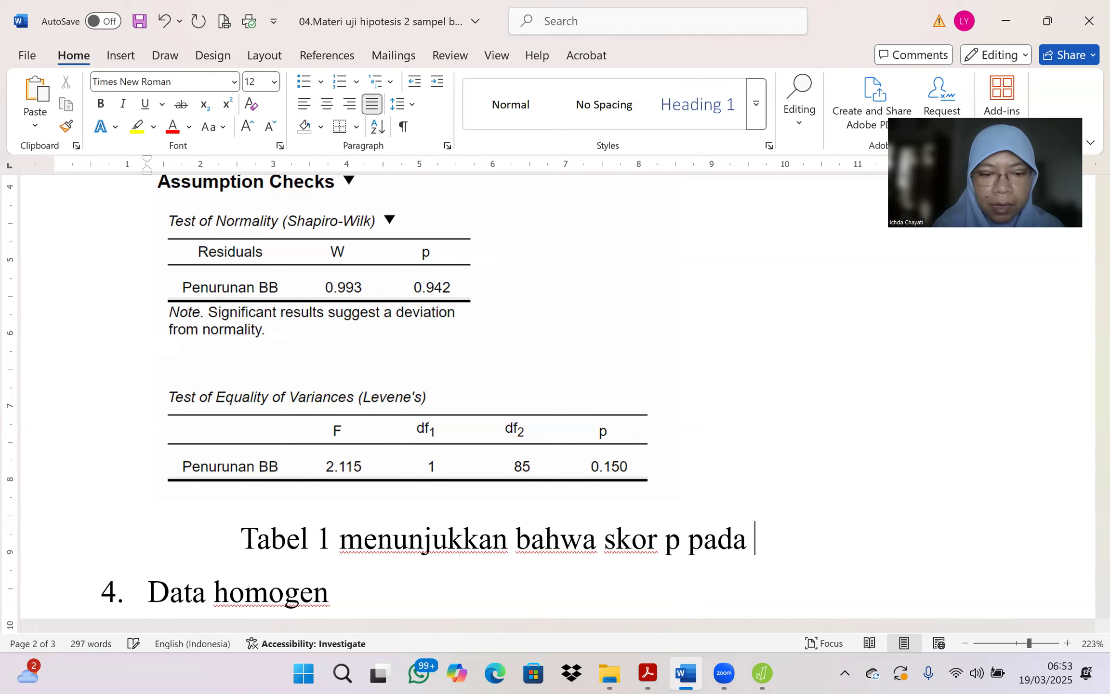
{"action": "type", "text": " u"}
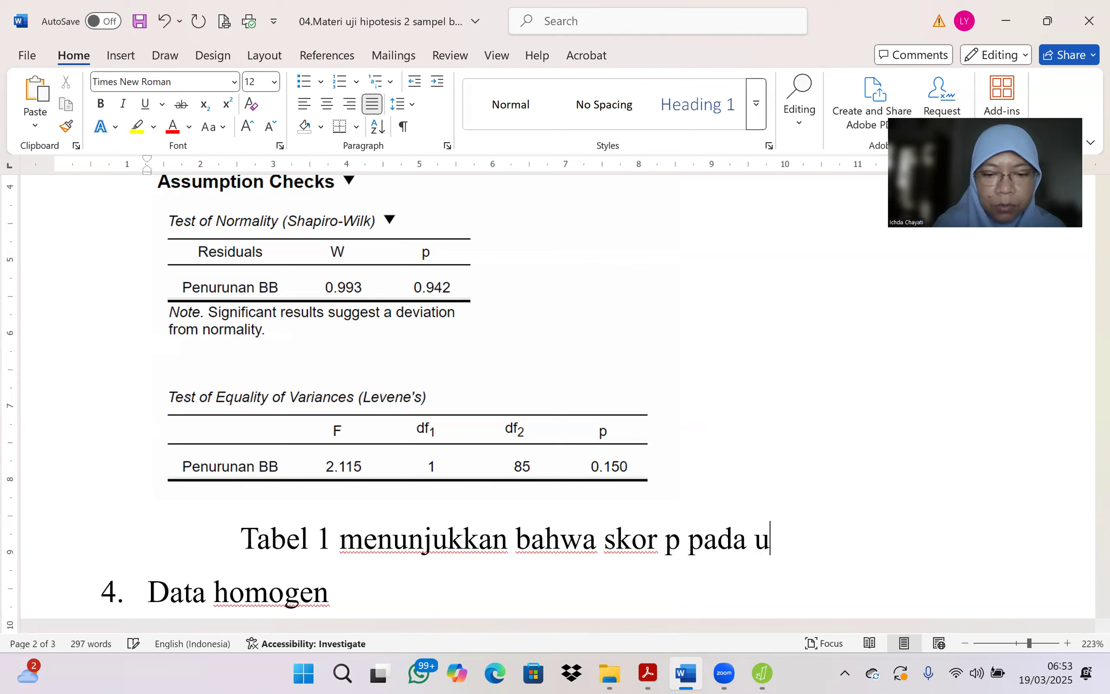
{"action": "type", "text": "ji noralita"}
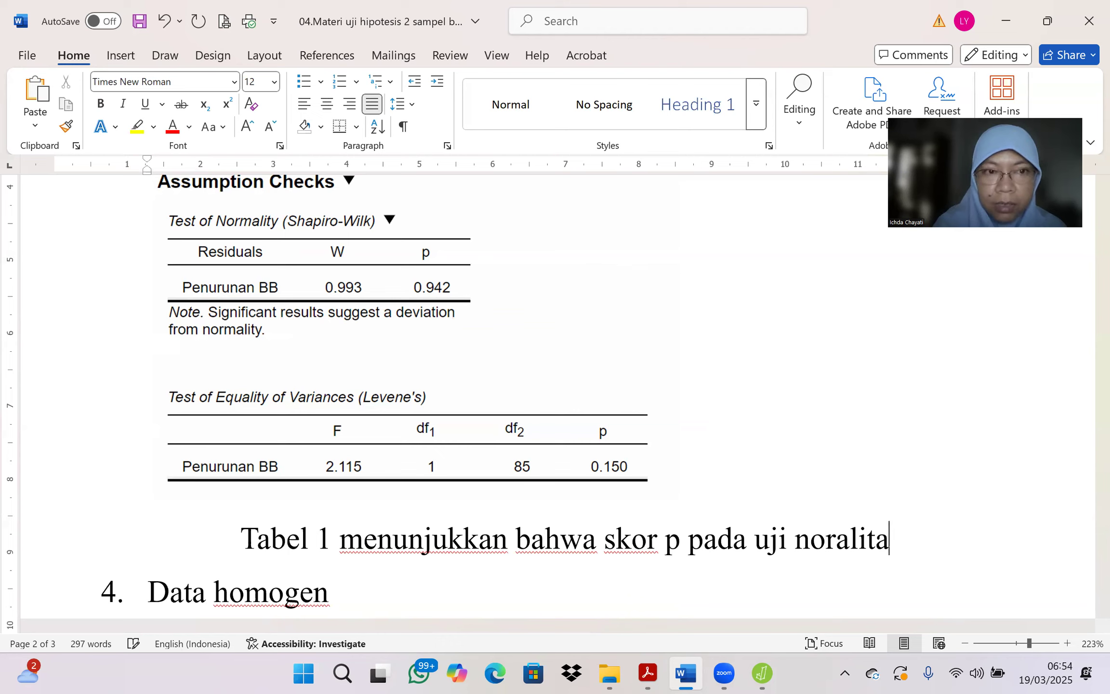
{"action": "type", "text": "s Shap"}
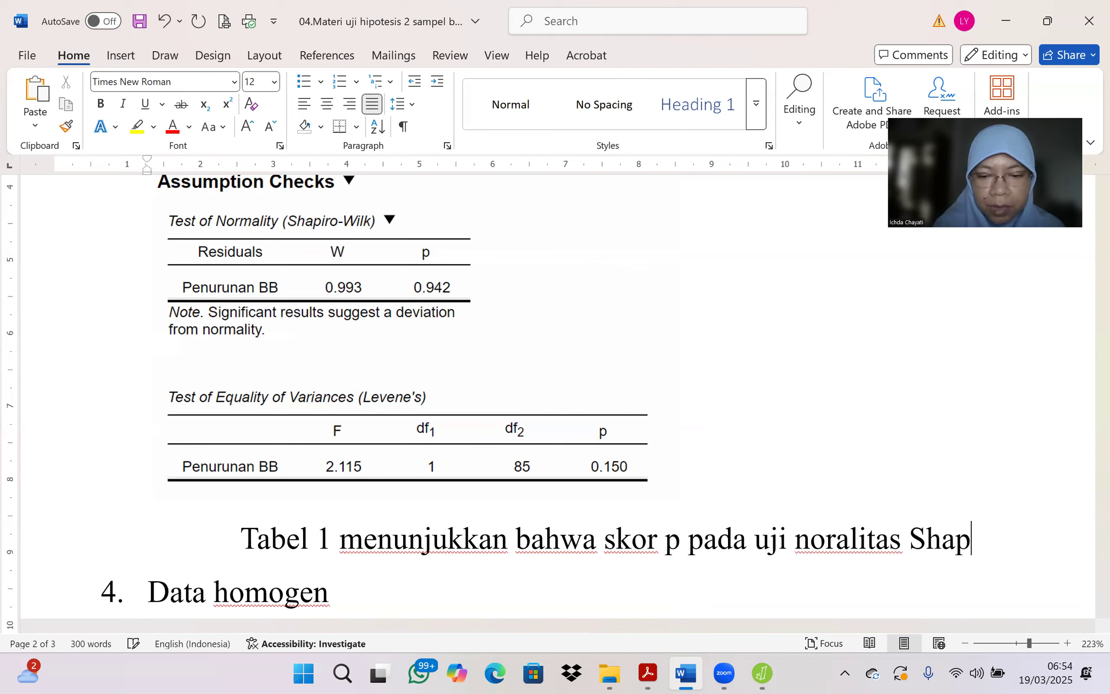
{"action": "type", "text": "iro-W"}
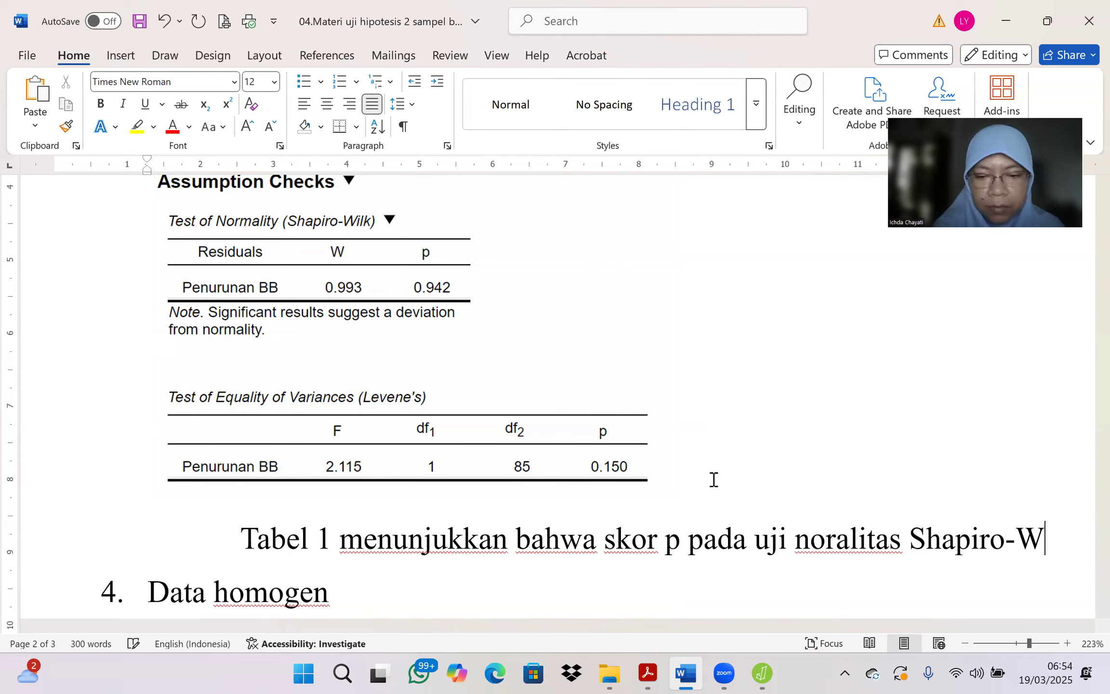
{"action": "type", "text": "ilk adalah "}
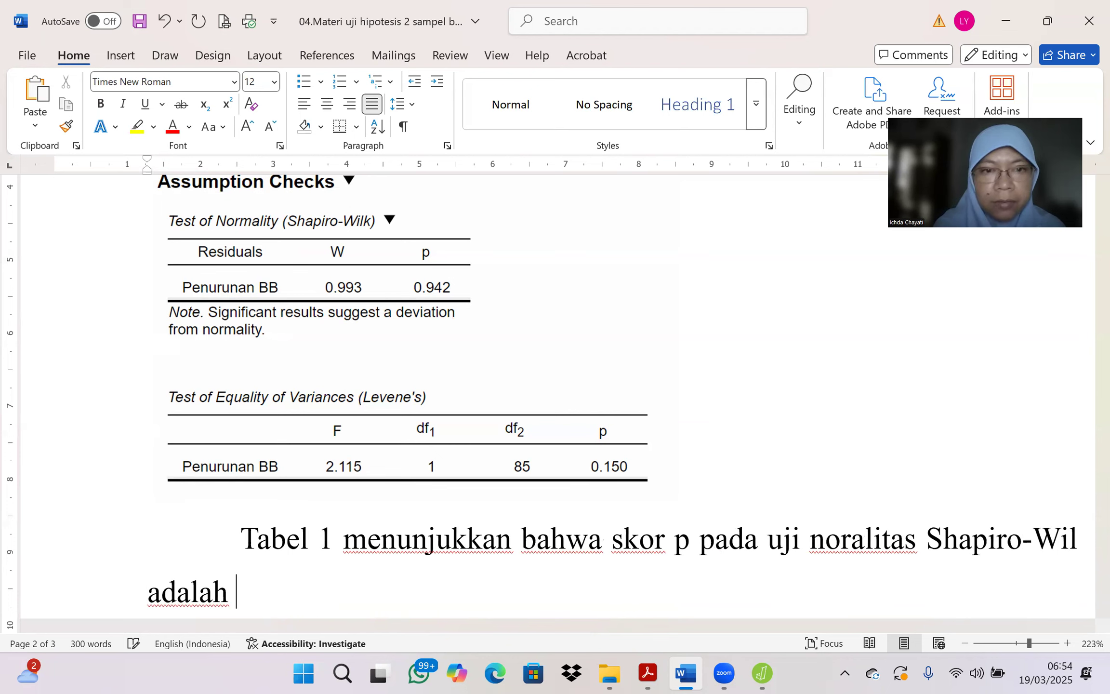
{"action": "type", "text": "0,9"}
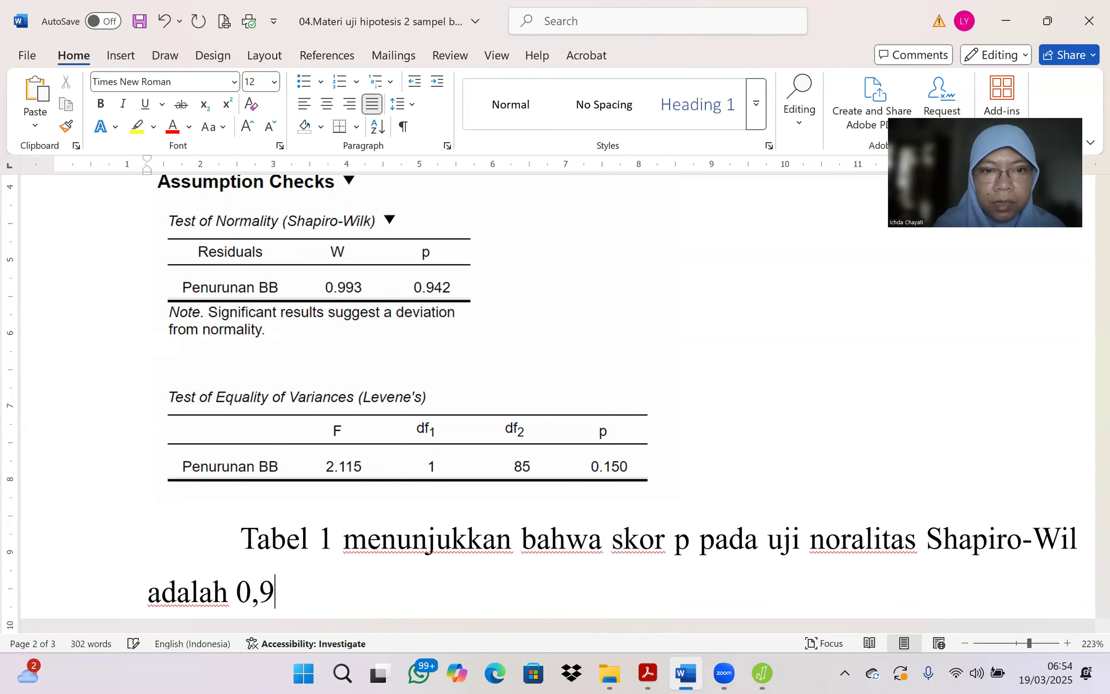
{"action": "type", "text": "42"}
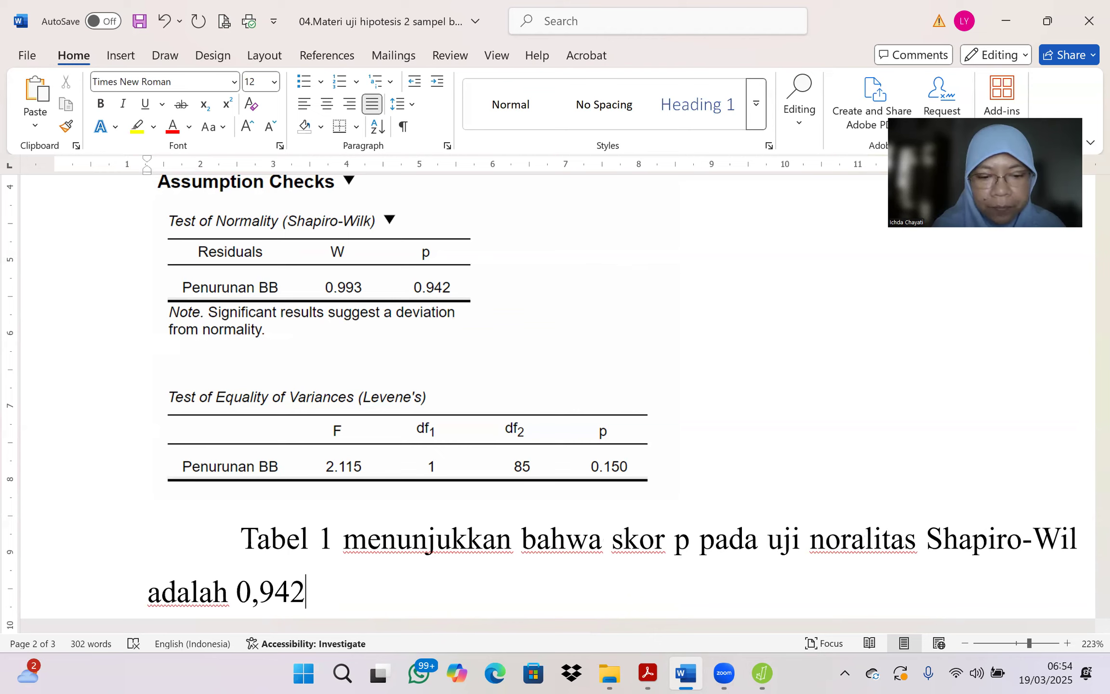
{"action": "type", "text": " ("}
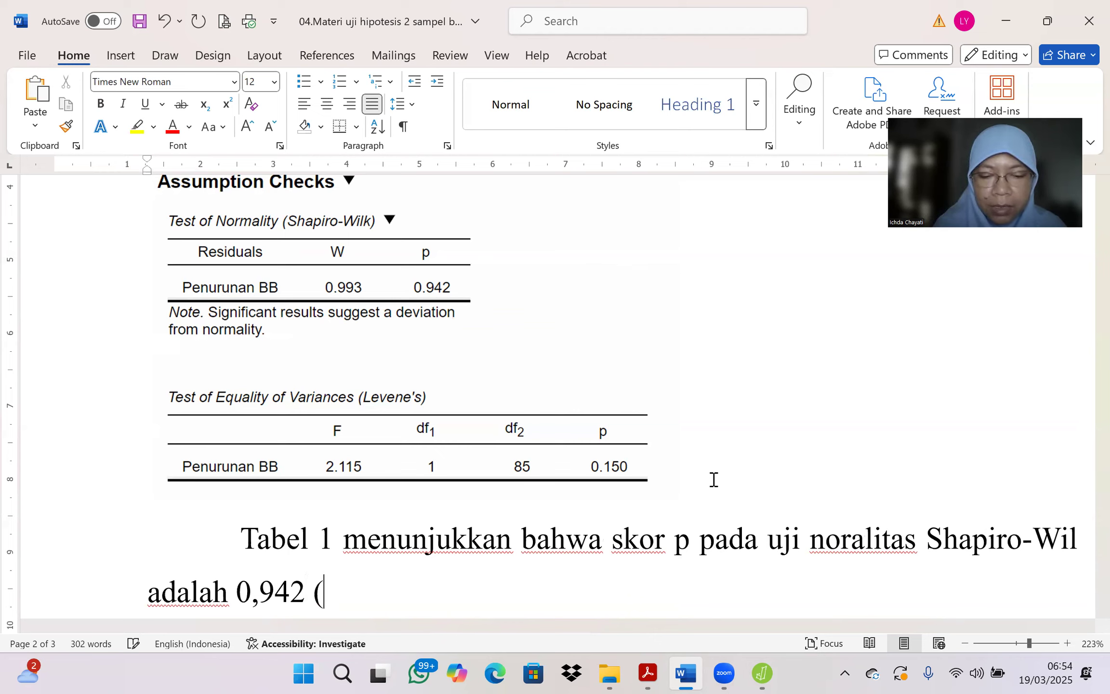
{"action": "type", "text": "lebih "}
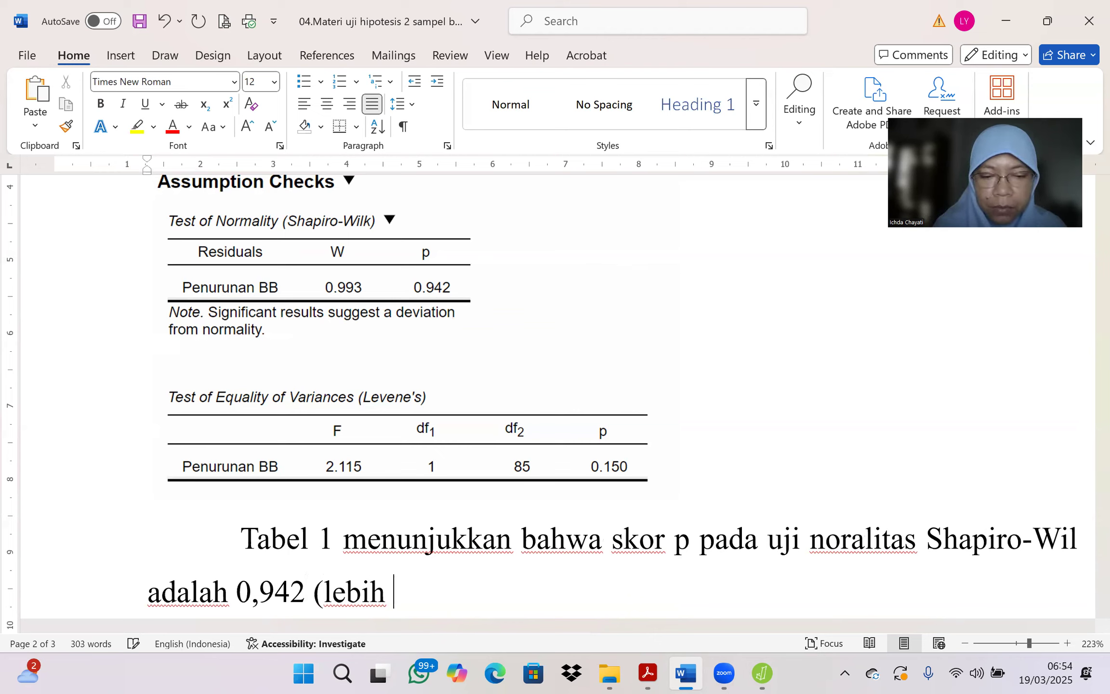
{"action": "type", "text": "besar daripad"}
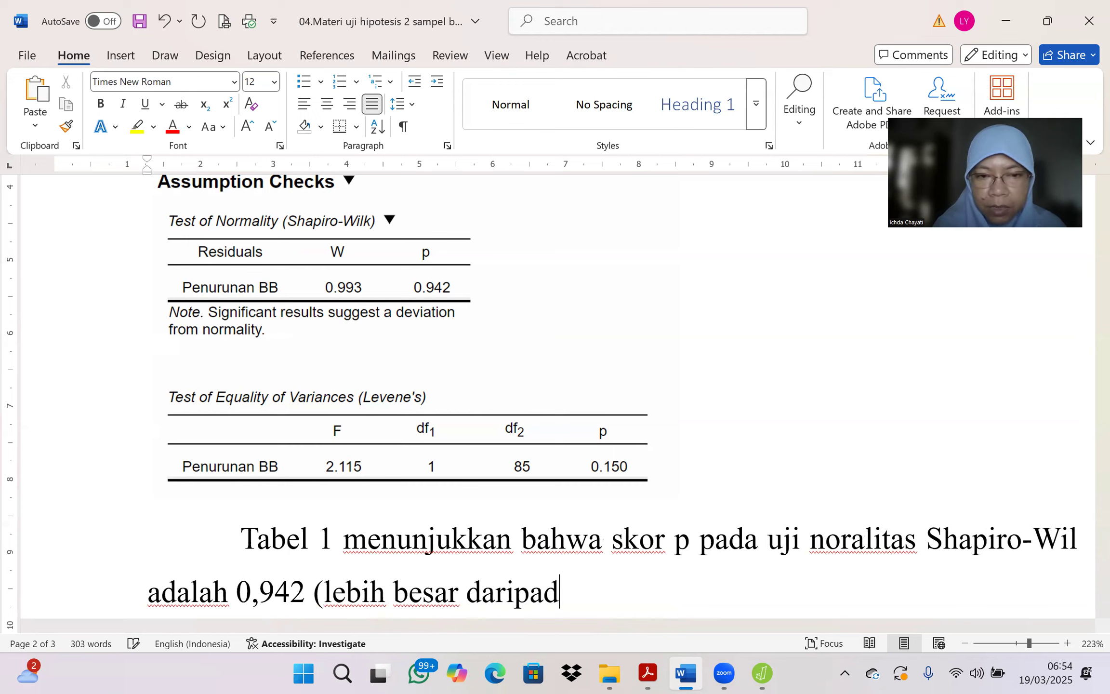
{"action": "type", "text": "a 0,05"}
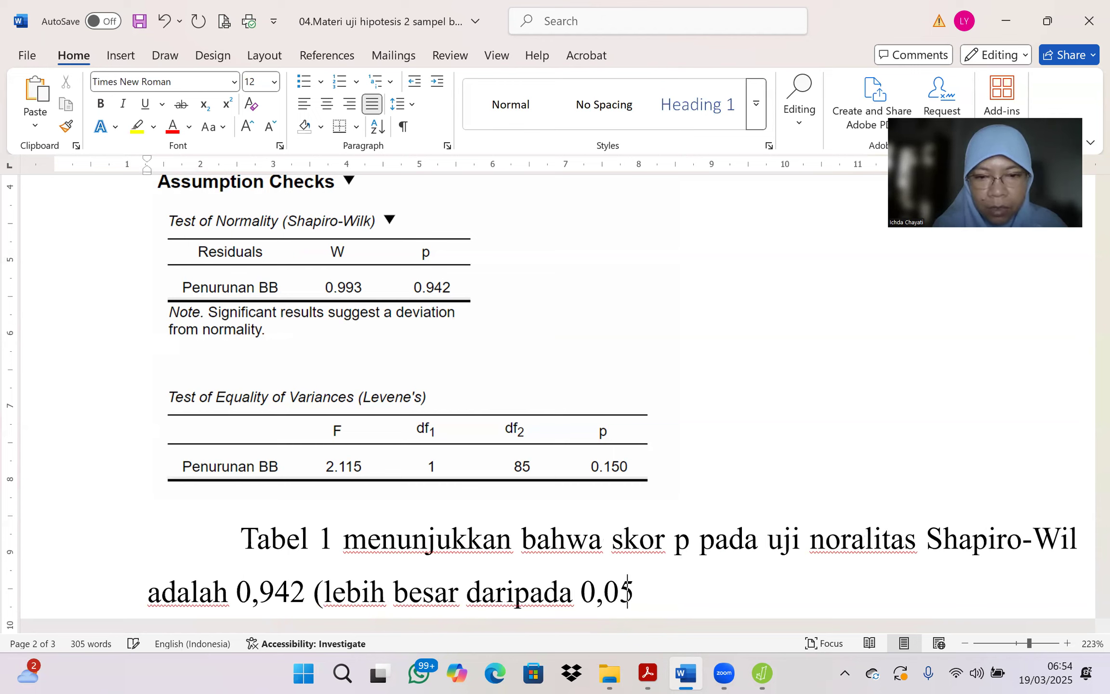
{"action": "type", "text": ") maka data "}
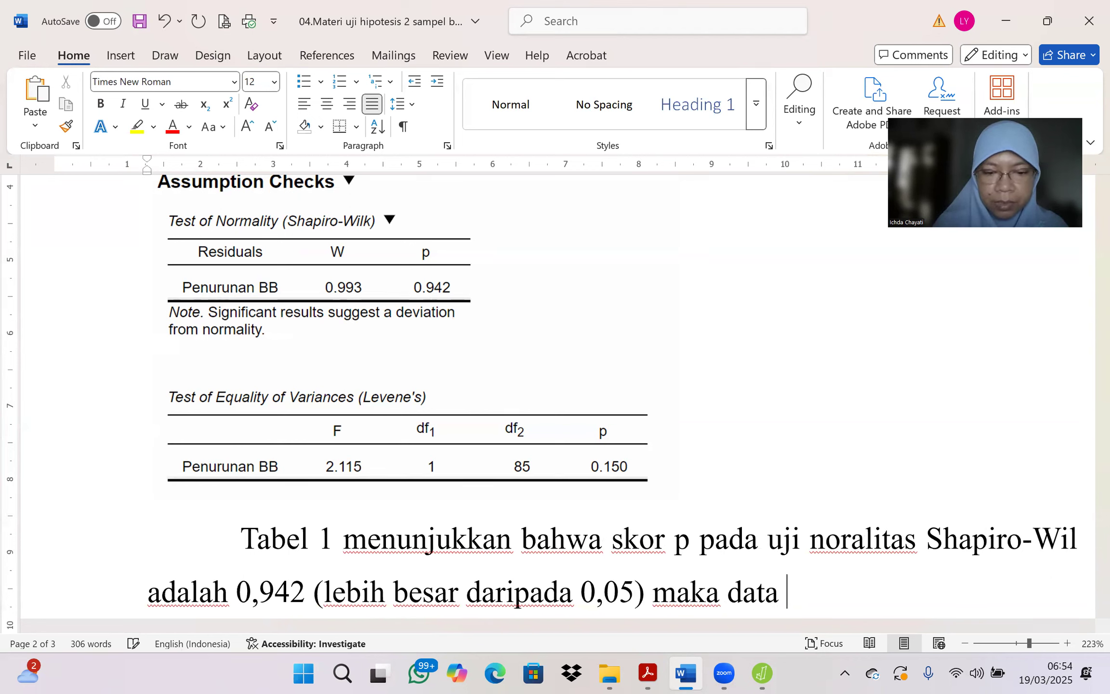
{"action": "type", "text": "bersifat normal. Au"}
Step: End the normality sentence with a period, add "Asumsi-3 terpenuhi" after it and make those words bold
{"action": "key", "text": "BackSpace"}
{"action": "type", "text": "su"}
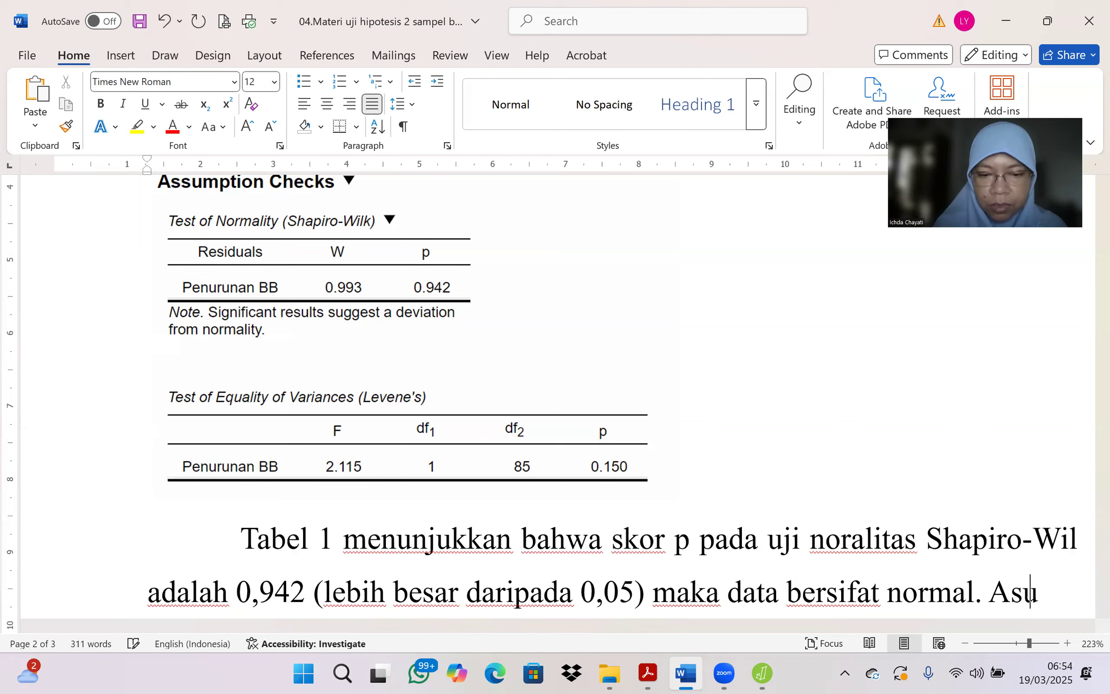
{"action": "type", "text": "msi -3 terpenuhi"}
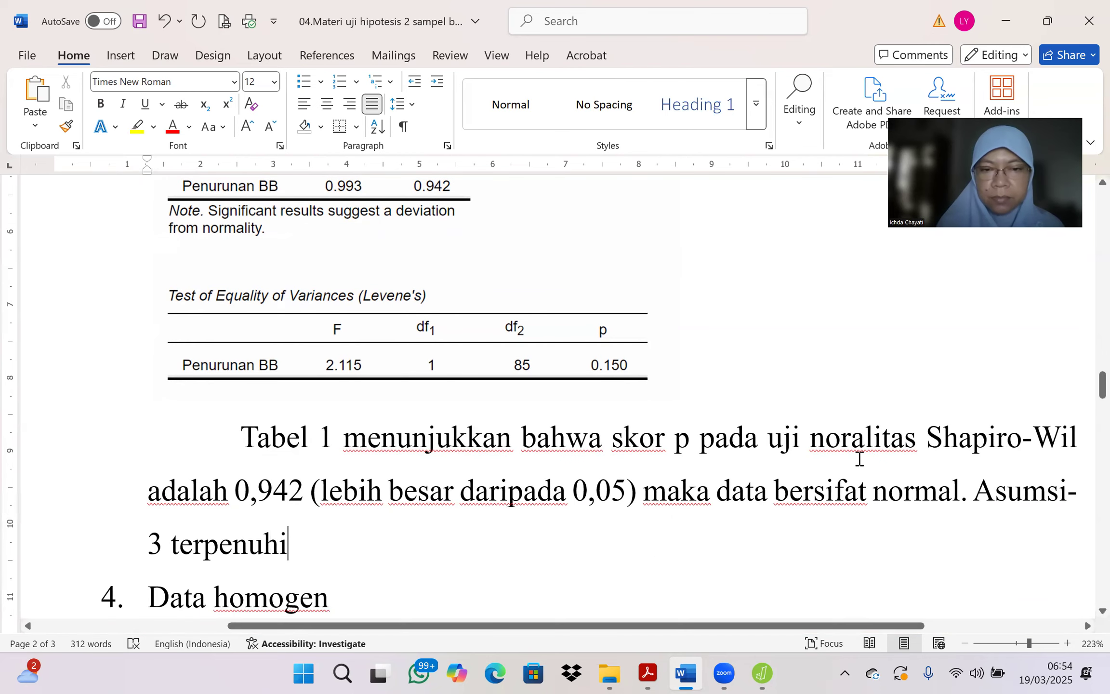
{"action": "left_click_drag", "start_coordinate": [970, 489], "coordinate": [701, 532]}
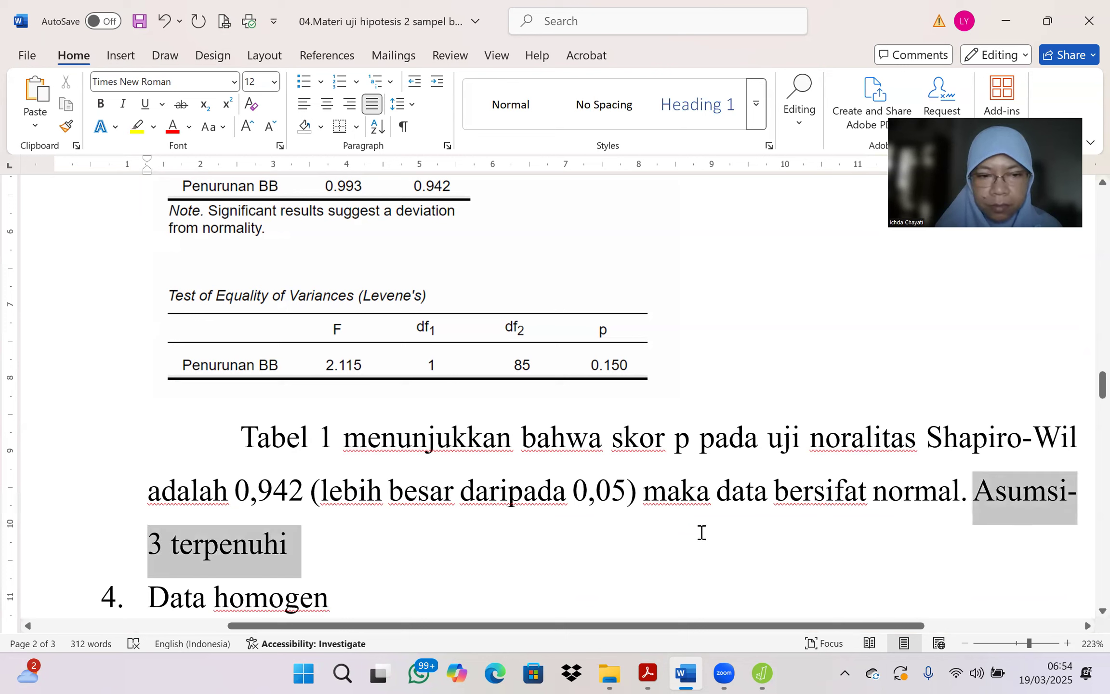
{"action": "left_click", "coordinate": [714, 502]}
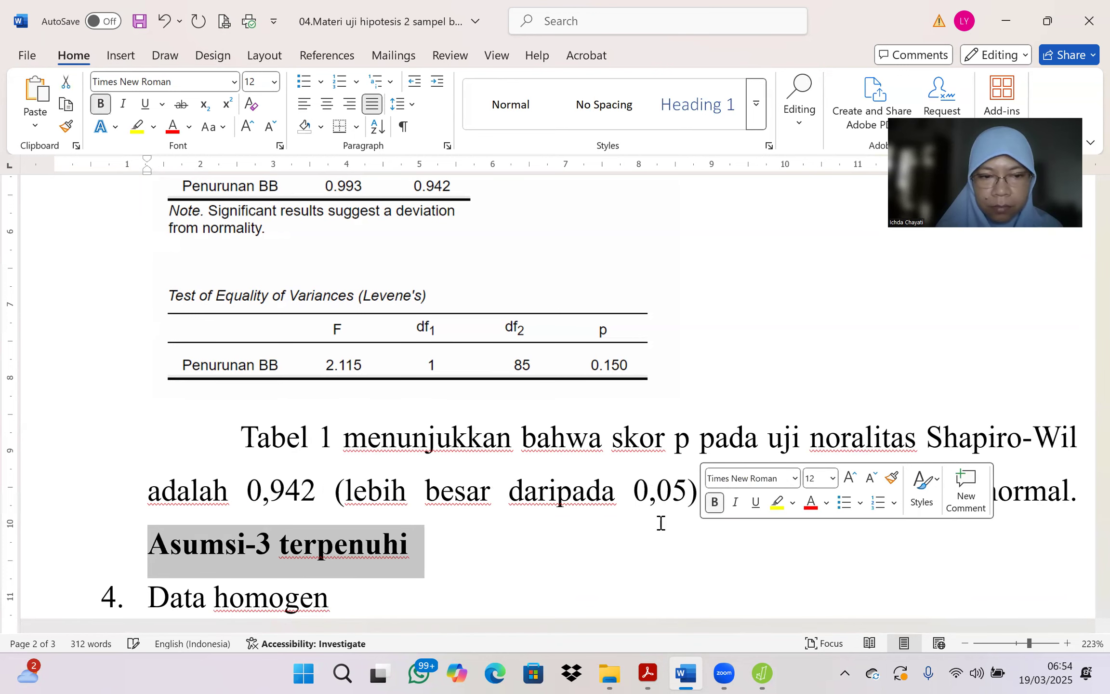
Step: Start an indented paragraph directly below item 4 "Data homogen" with "Tabel 1 menunjukkan bahwa skor"
{"action": "left_click", "coordinate": [344, 598]}
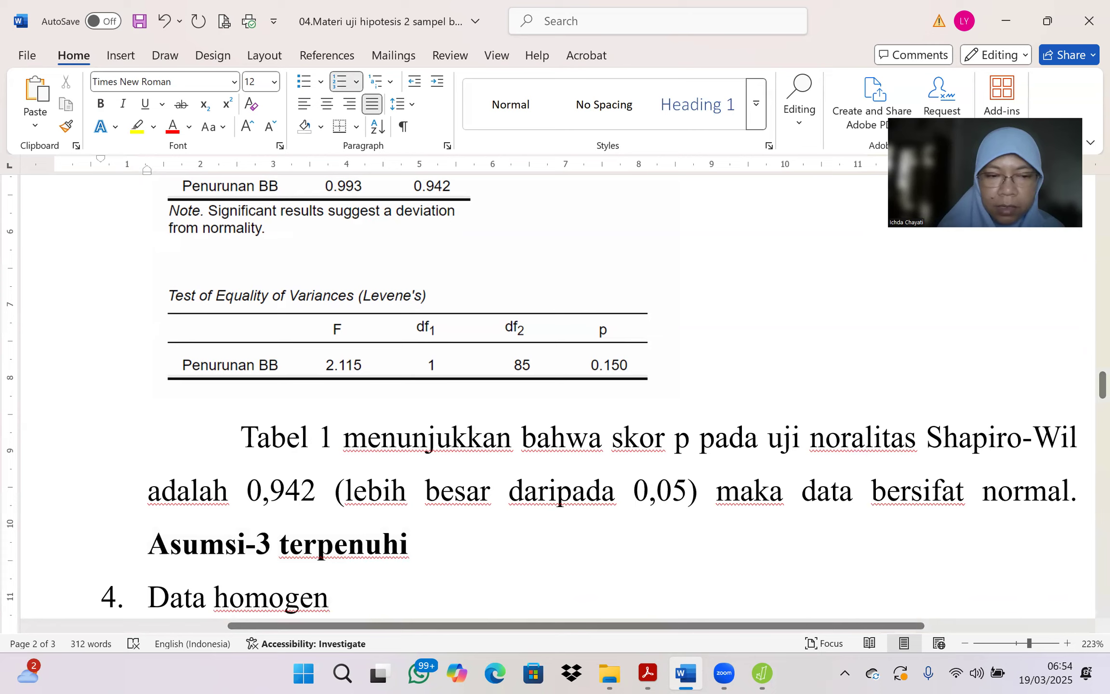
{"action": "key", "text": "Return"}
{"action": "key", "text": "BackSpace"}
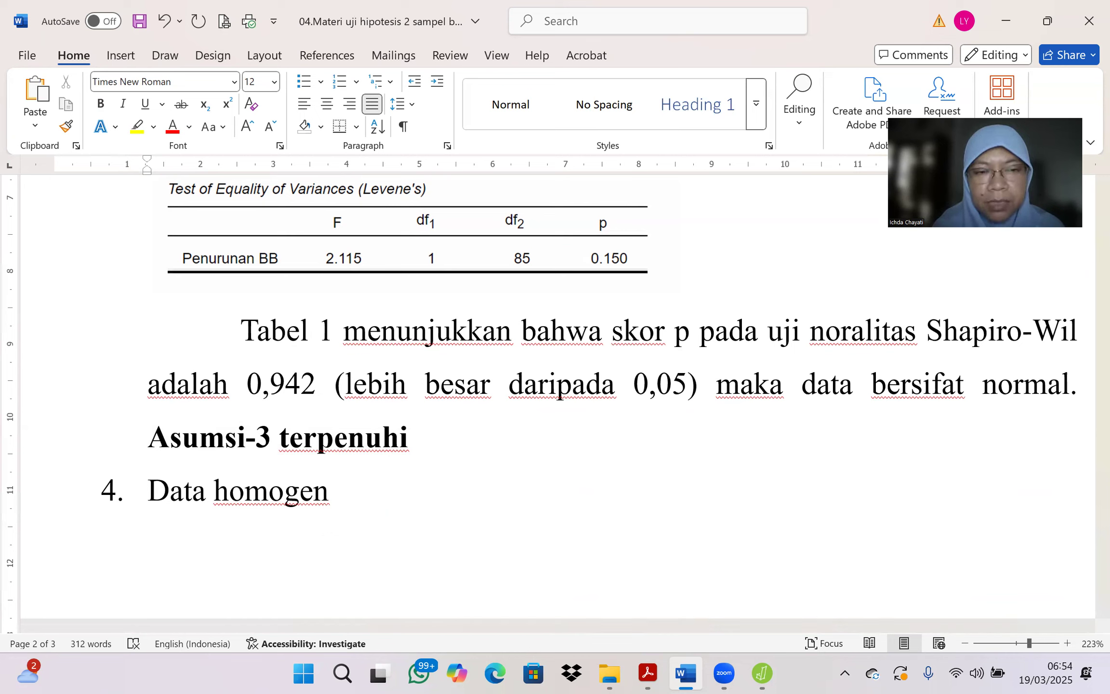
{"action": "key", "text": "Tab"}
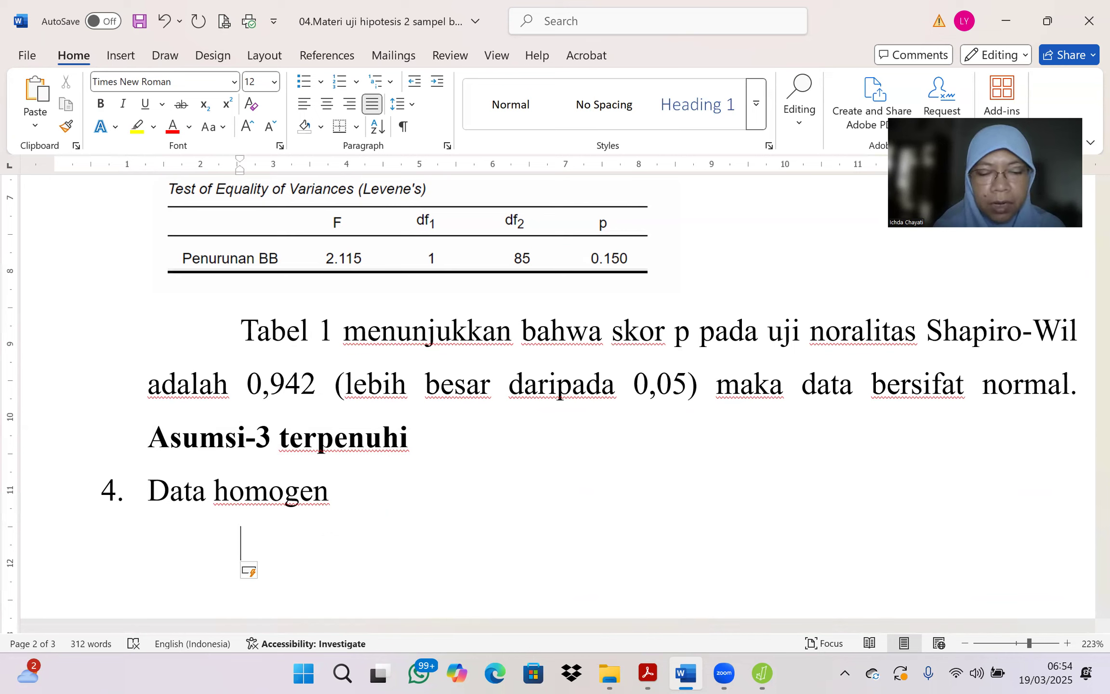
{"action": "type", "text": "Tabel 1"}
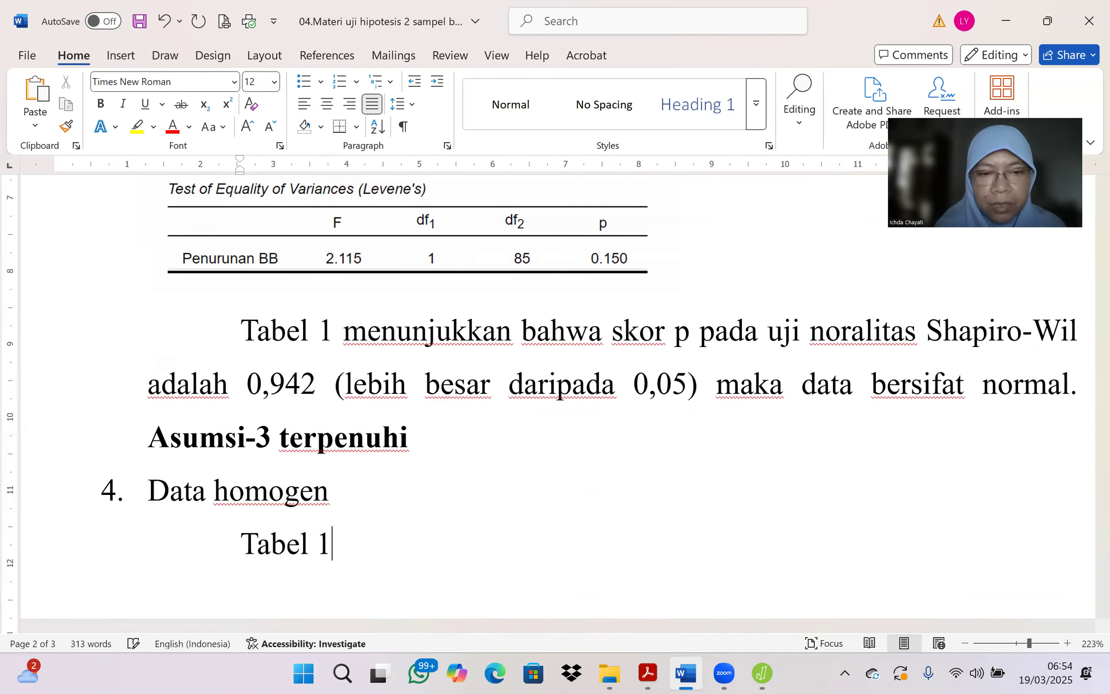
{"action": "type", "text": " menunjukka"}
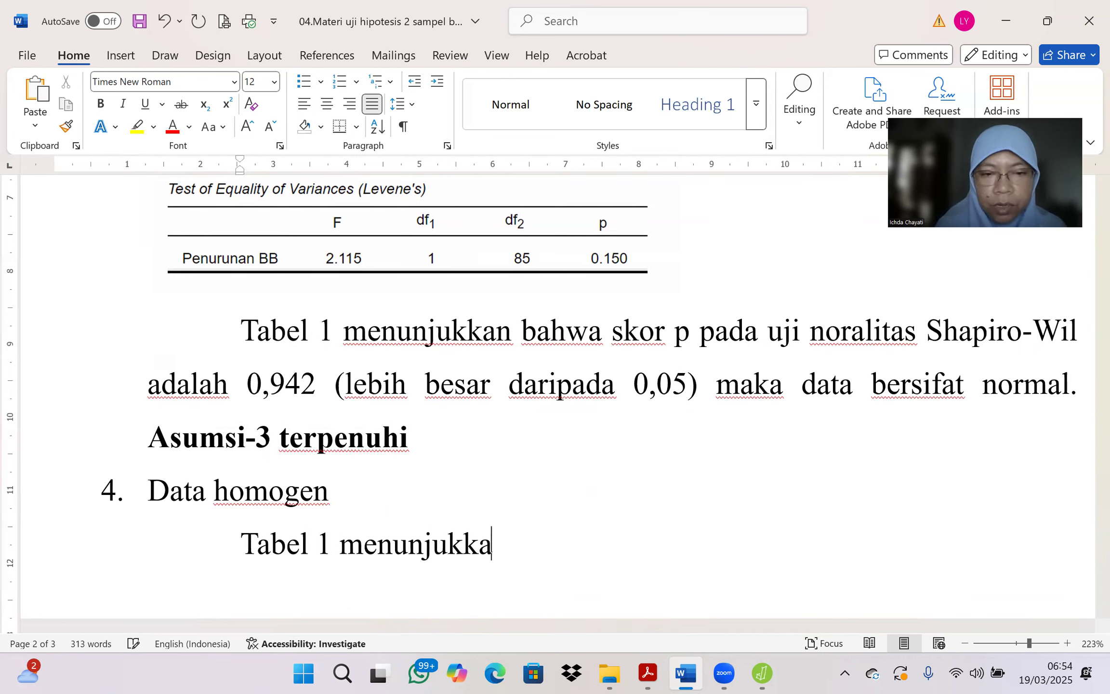
{"action": "type", "text": "n bahwa sko"}
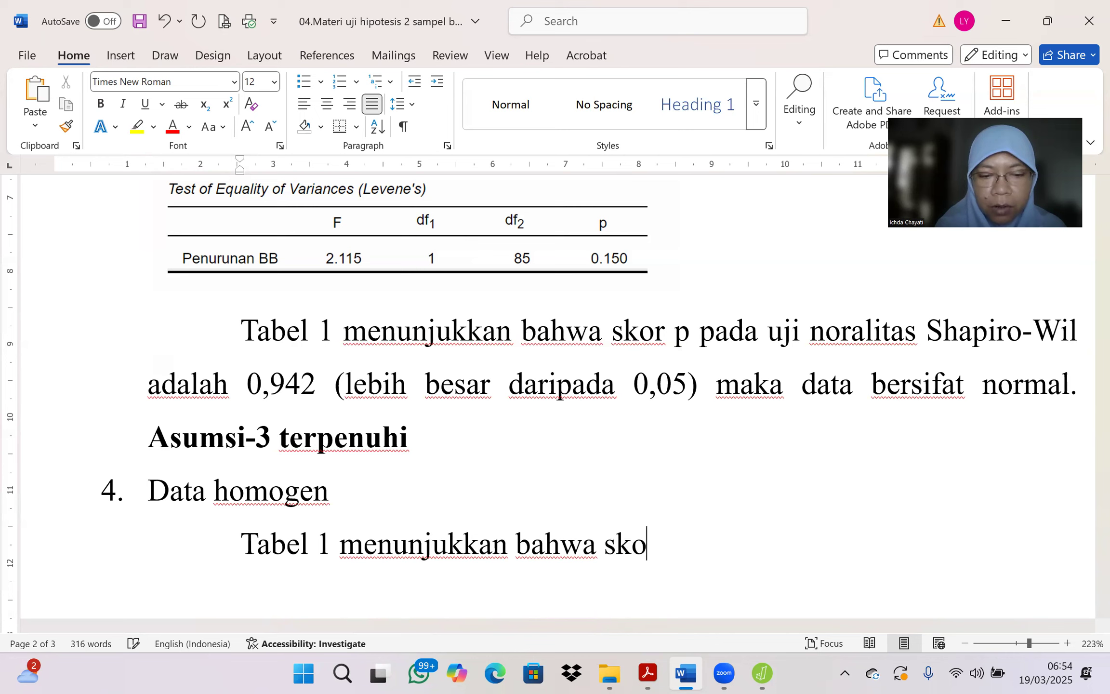
{"action": "type", "text": "r p uji e"}
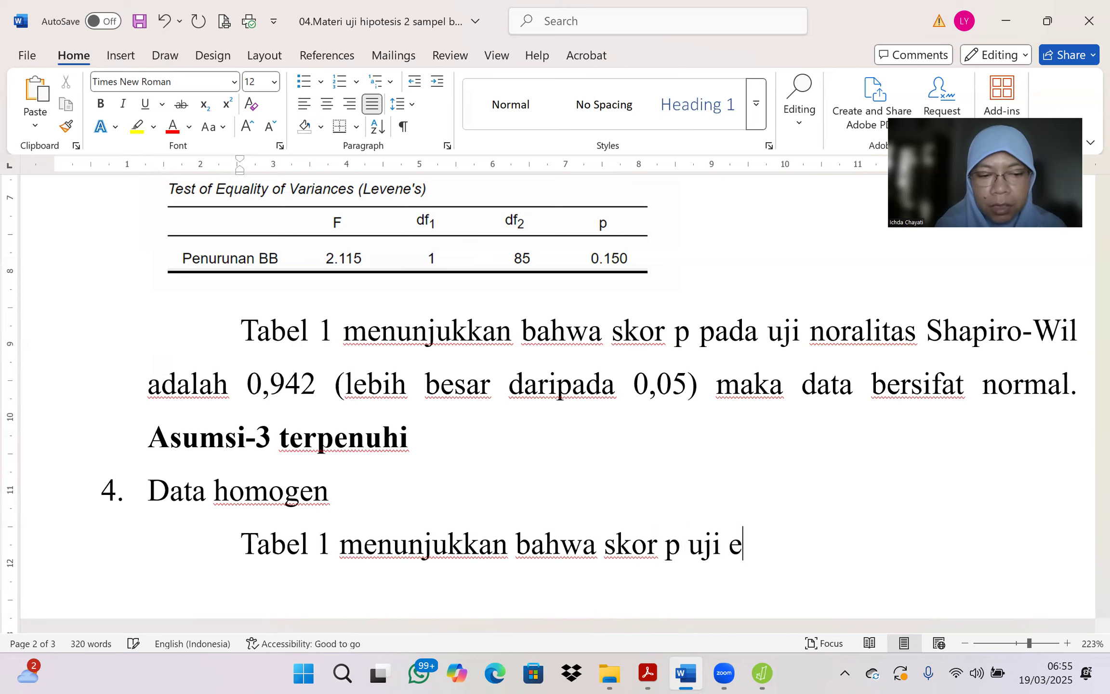
{"action": "type", "text": "quality "}
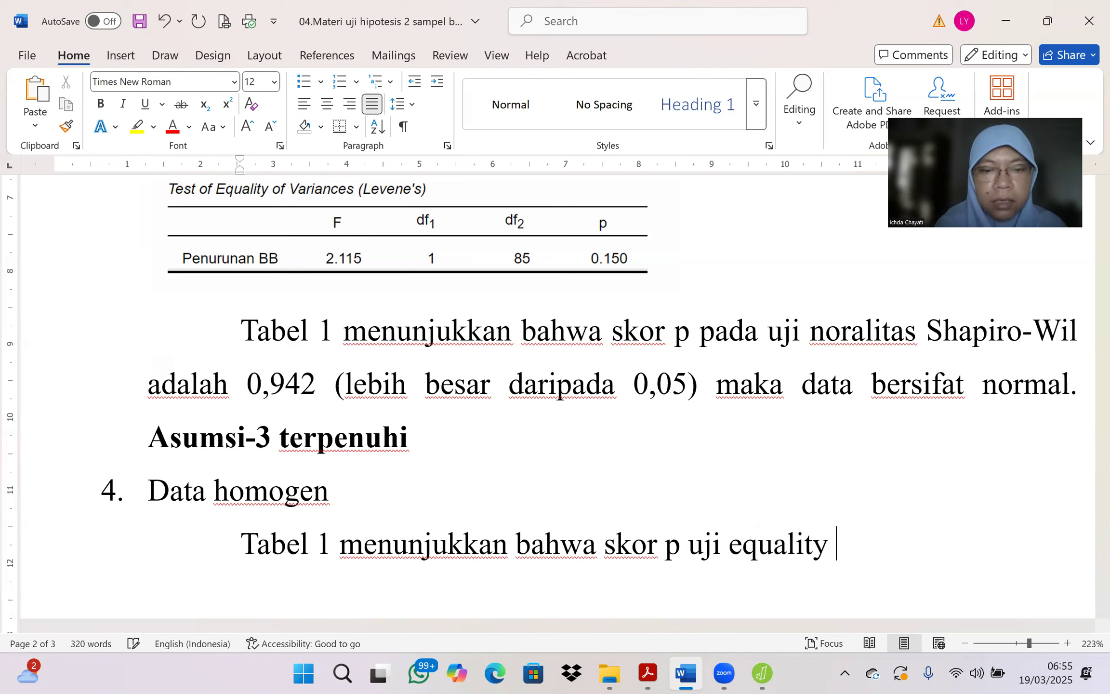
{"action": "type", "text": "of varia"}
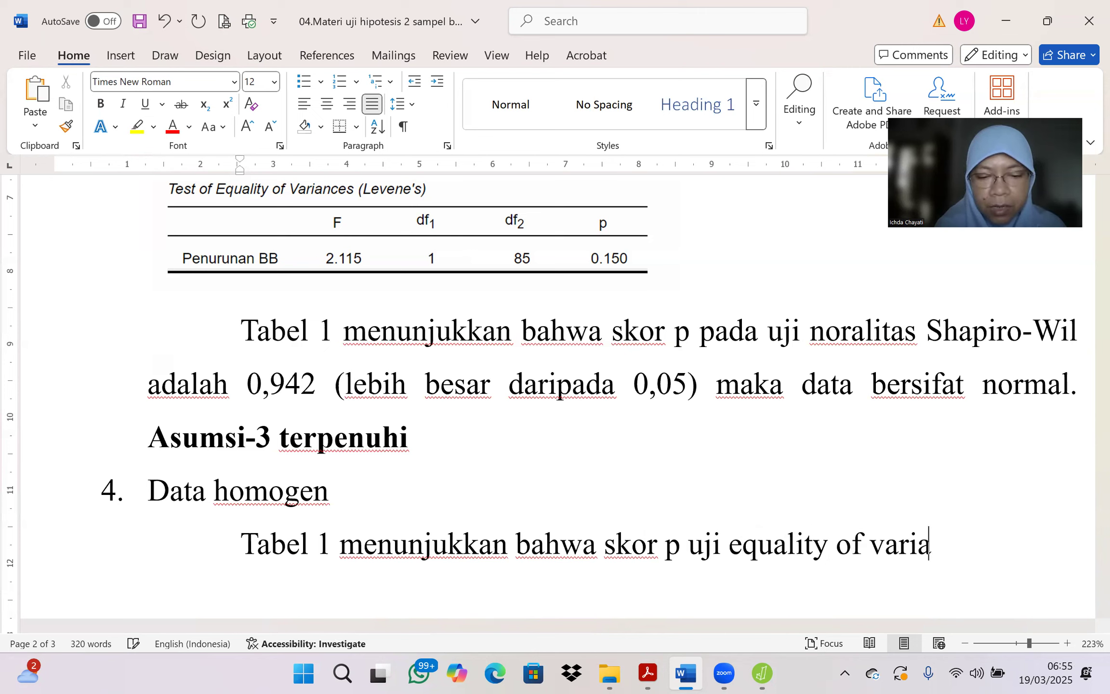
{"action": "type", "text": "nces dari Leven"}
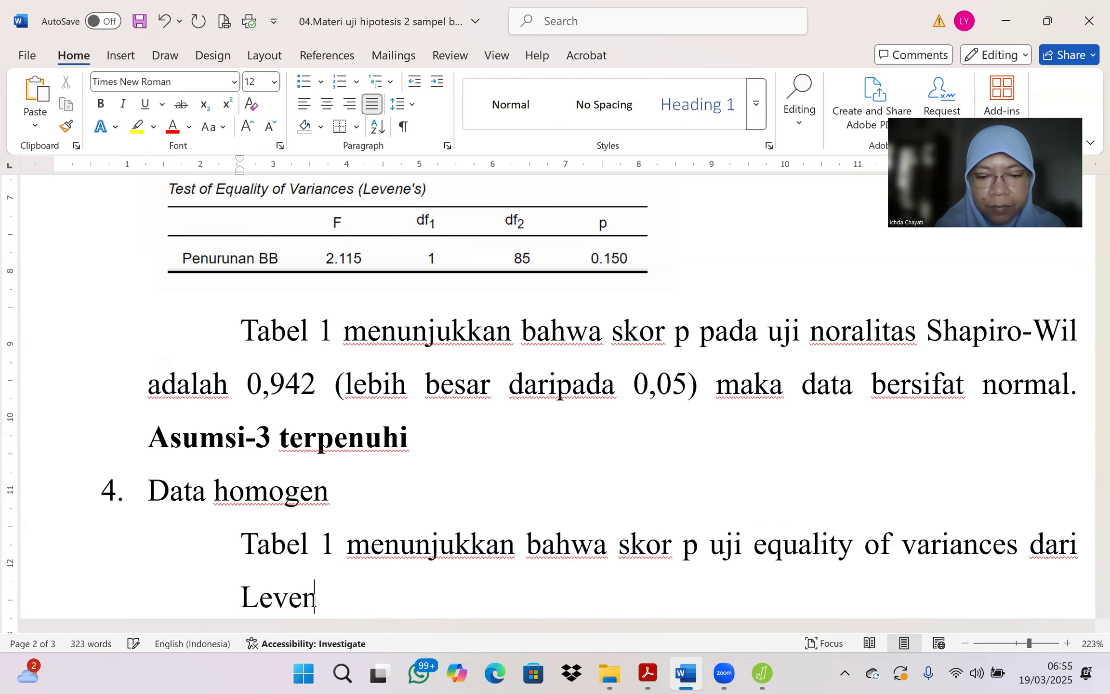
{"action": "type", "text": "e adalah"}
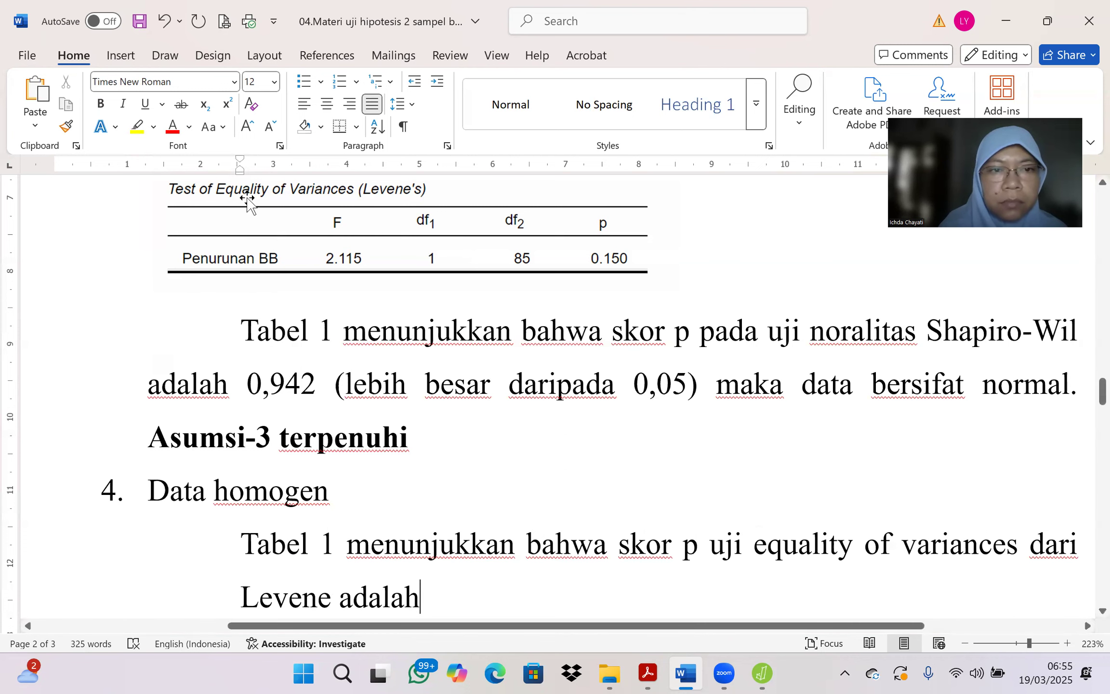
Step: Align the Levene paragraph with the item text, indenting only its first line, and continue it with "0,15 (lebih besar daripada 0,05)"
{"action": "left_click_drag", "start_coordinate": [238, 174], "coordinate": [147, 183]}
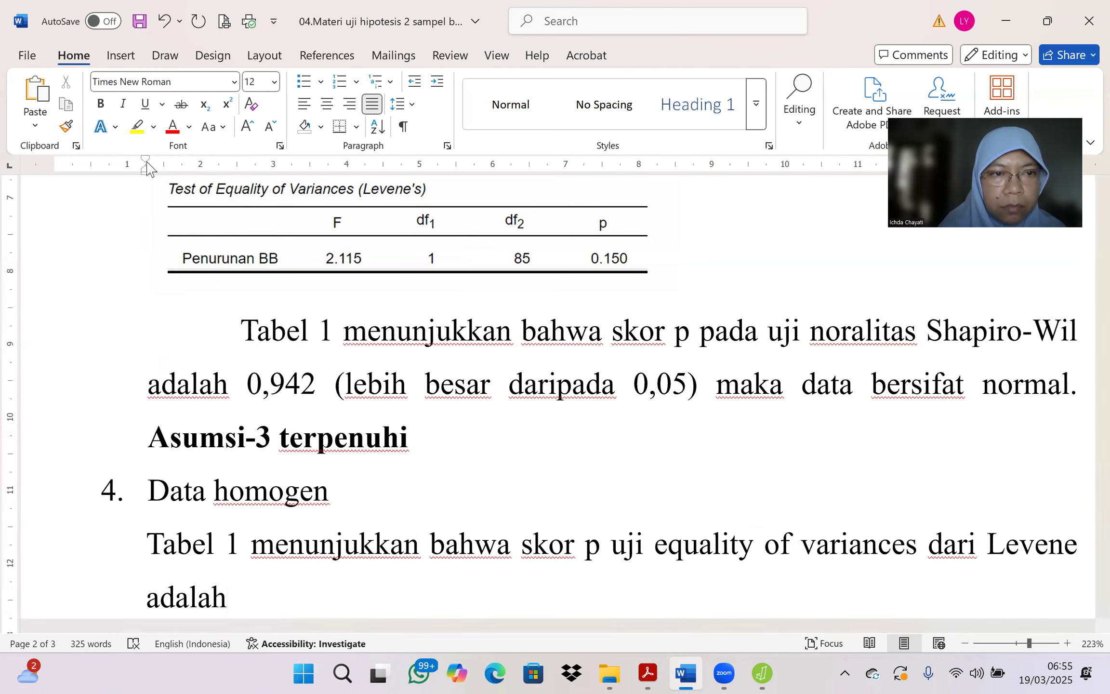
{"action": "left_click_drag", "start_coordinate": [146, 159], "coordinate": [240, 176]}
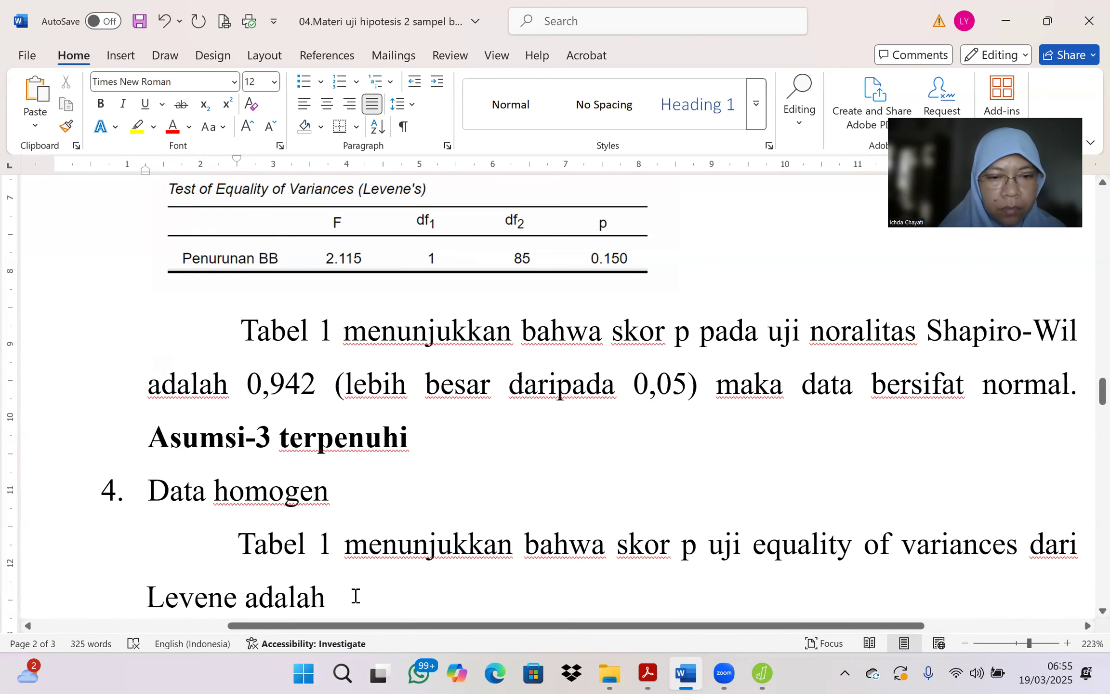
{"action": "type", "text": "0,15 ("}
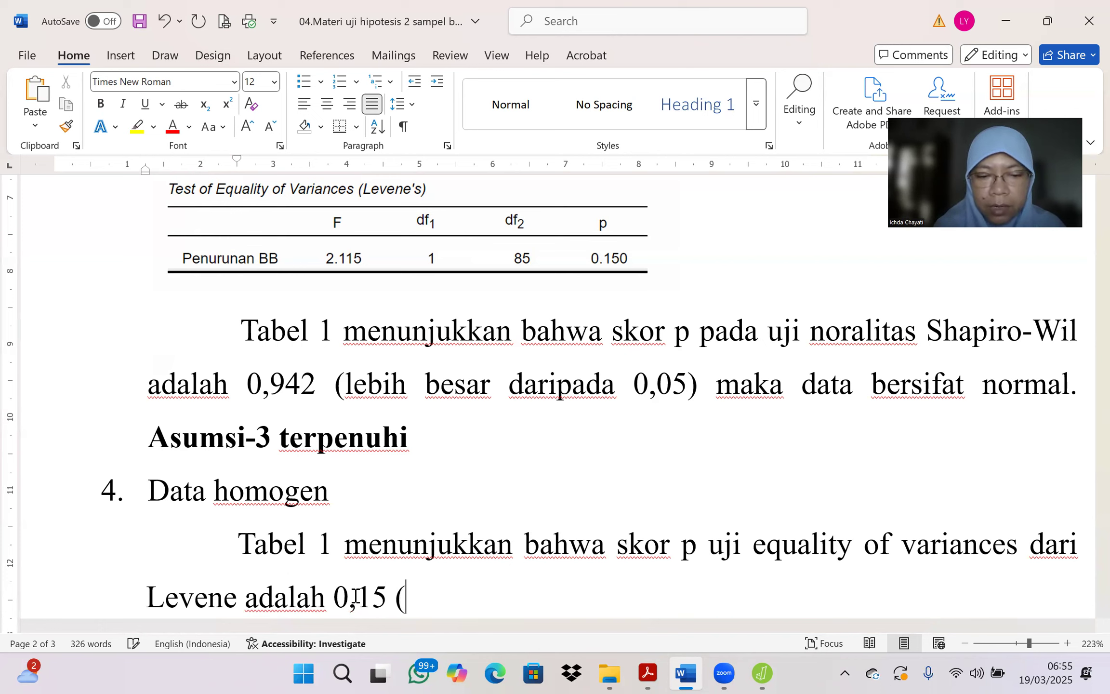
{"action": "type", "text": "lebi"}
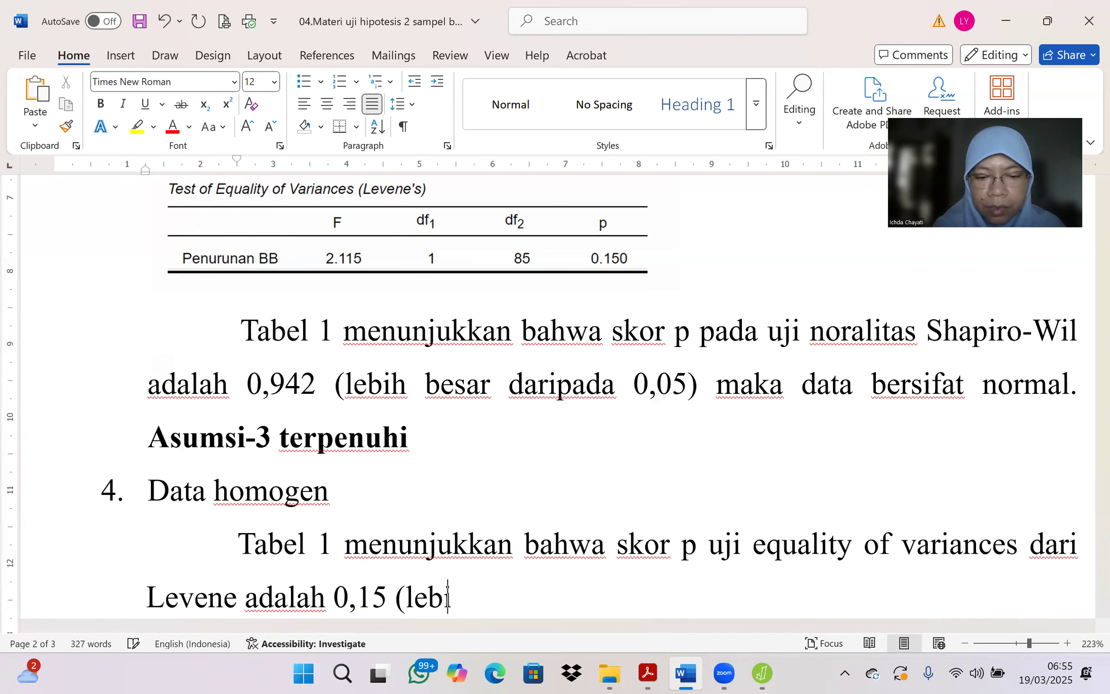
{"action": "type", "text": "h besar da"}
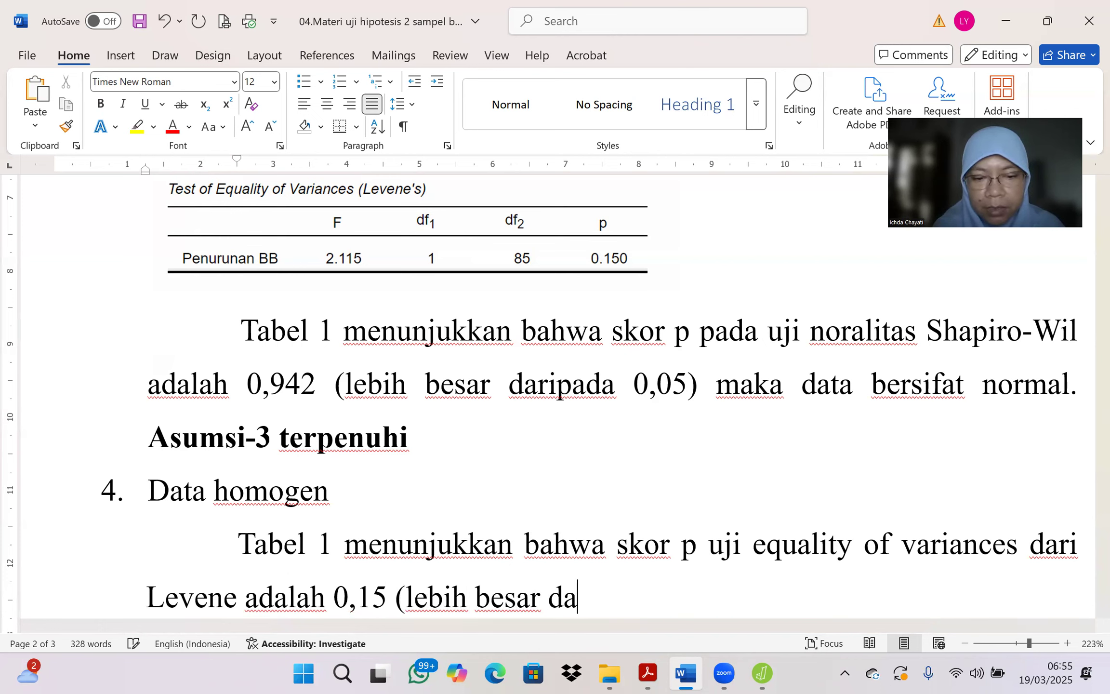
{"action": "type", "text": "ripada 0"}
{"action": "type", "text": ",05) ma"}
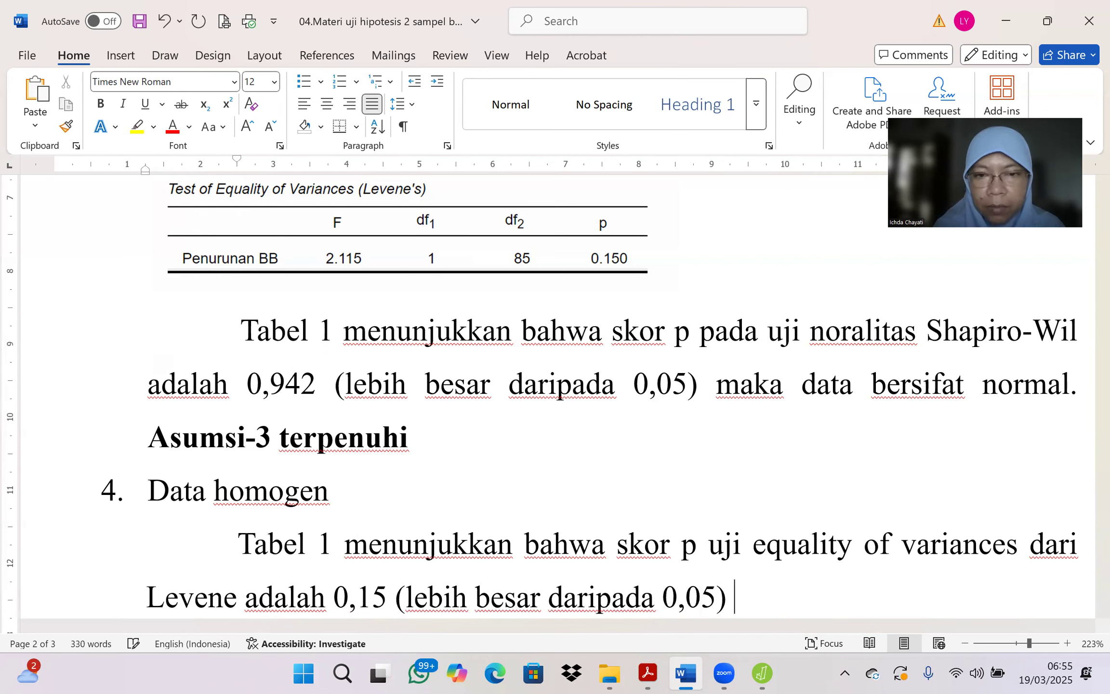
{"action": "type", "text": "ka data"}
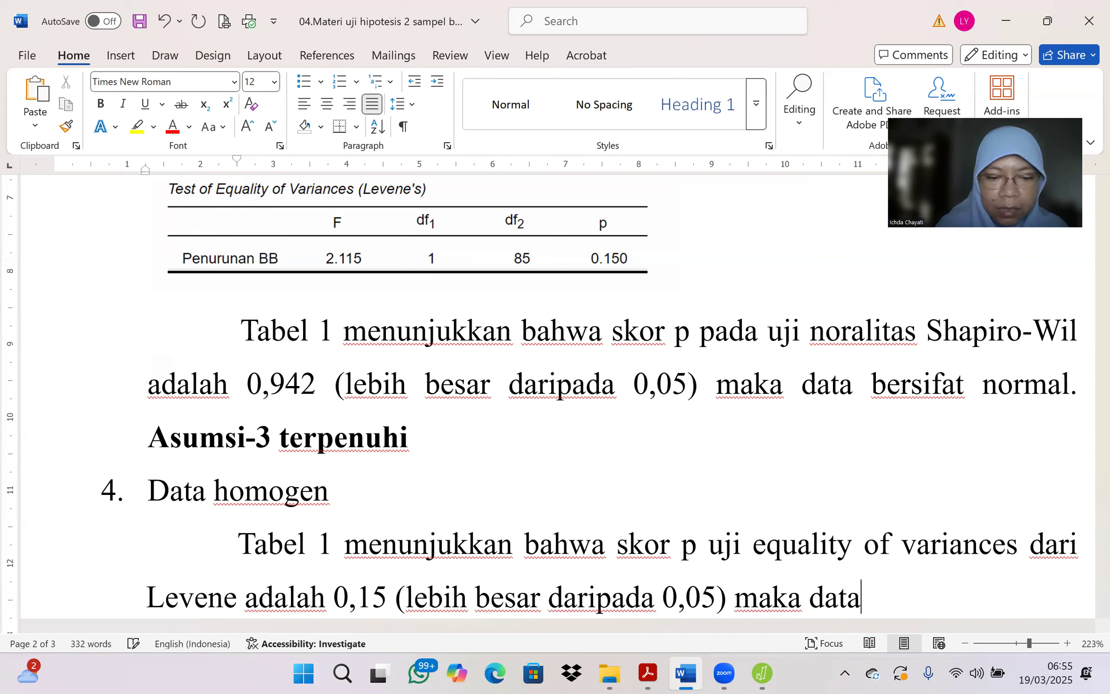
{"action": "type", "text": " bersifat"}
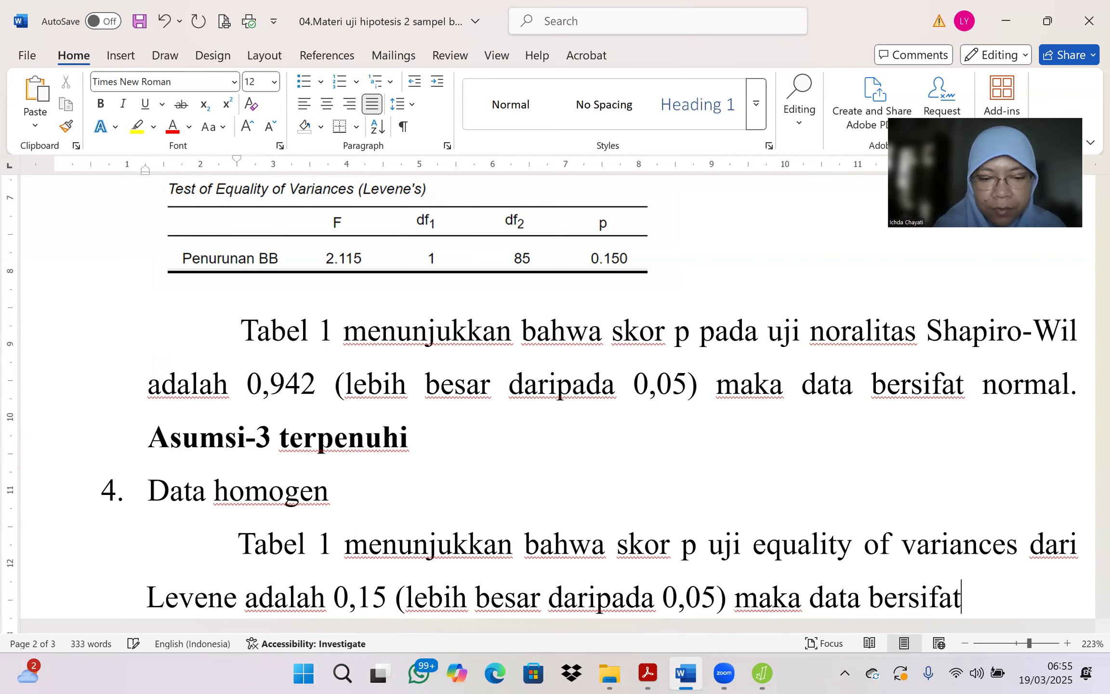
{"action": "type", "text": " hoo"}
Step: Continue the homogeneity sentence with "maka data bersifat homogen"
{"action": "key", "text": "BackSpace"}
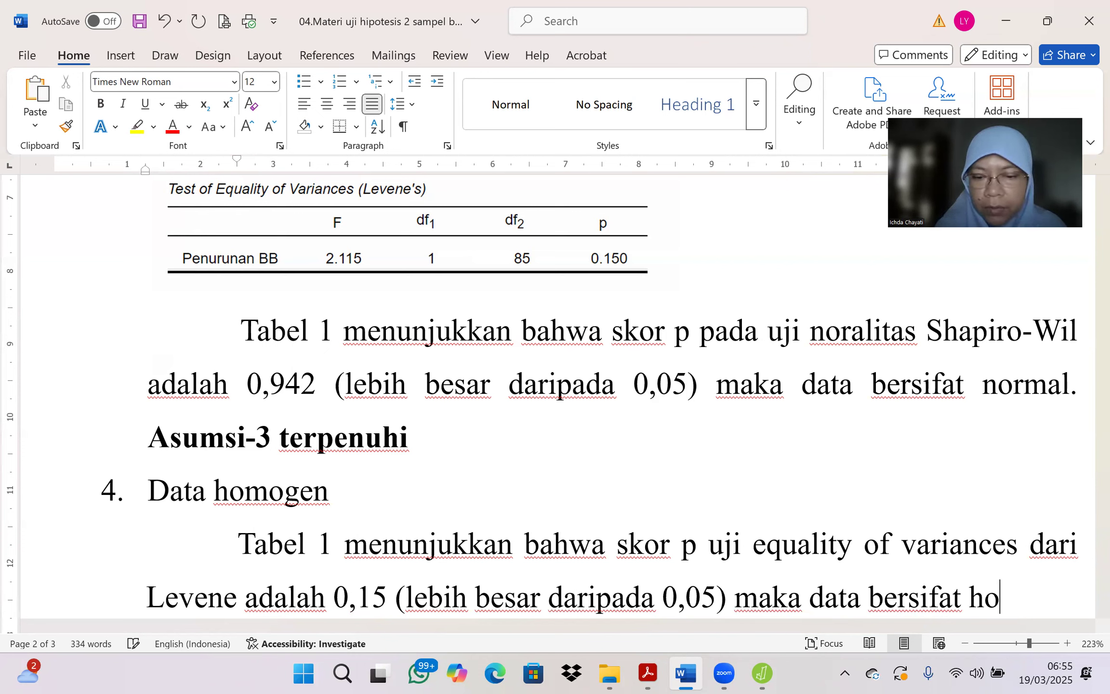
{"action": "type", "text": "mogen"}
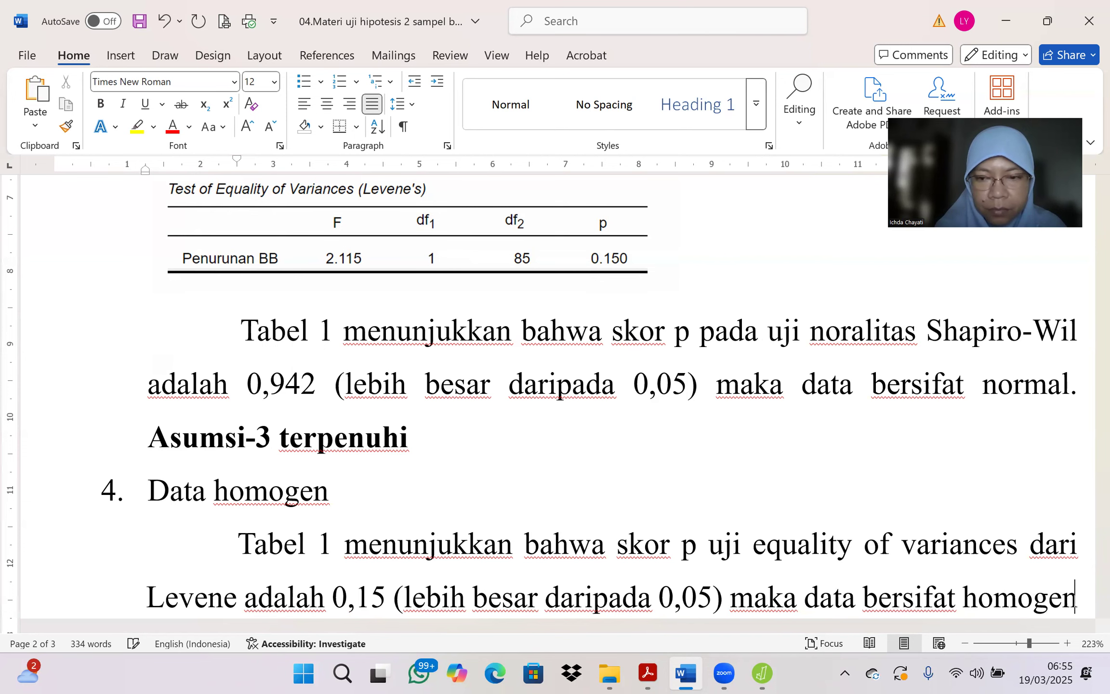
{"action": "type", "text": "."}
Step: End the homogeneity sentence with a period and add "Asumsi-4 terpenuhi." after it
{"action": "key", "text": "Return"}
{"action": "type", "text": "Asumsi"}
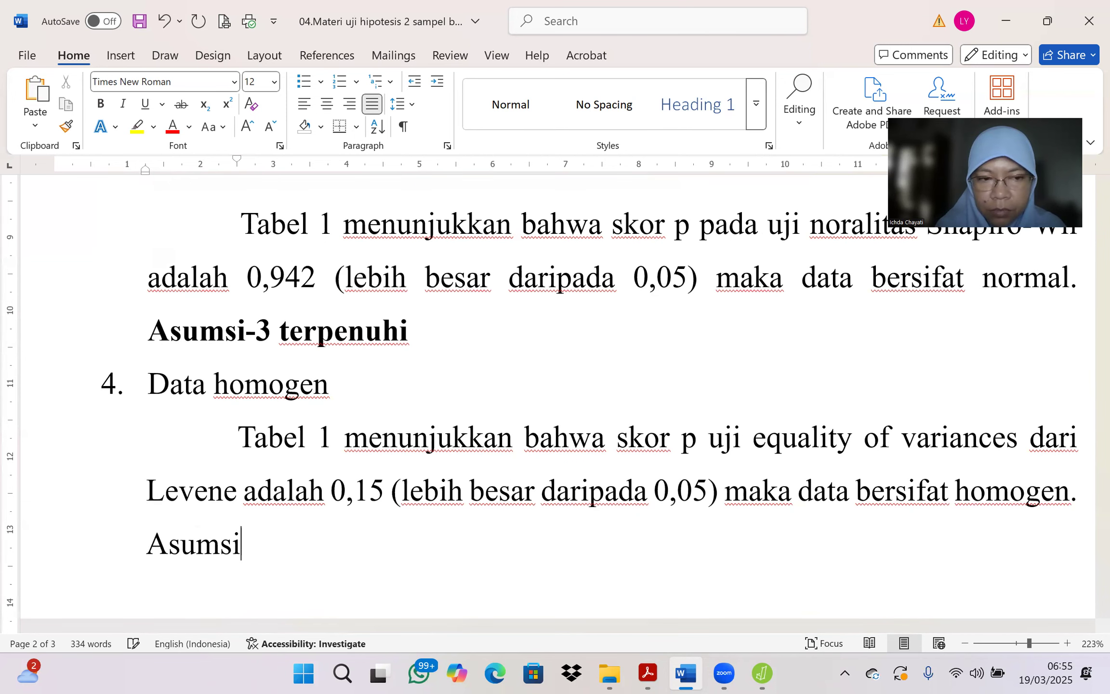
{"action": "type", "text": "-4 terpenuhi"}
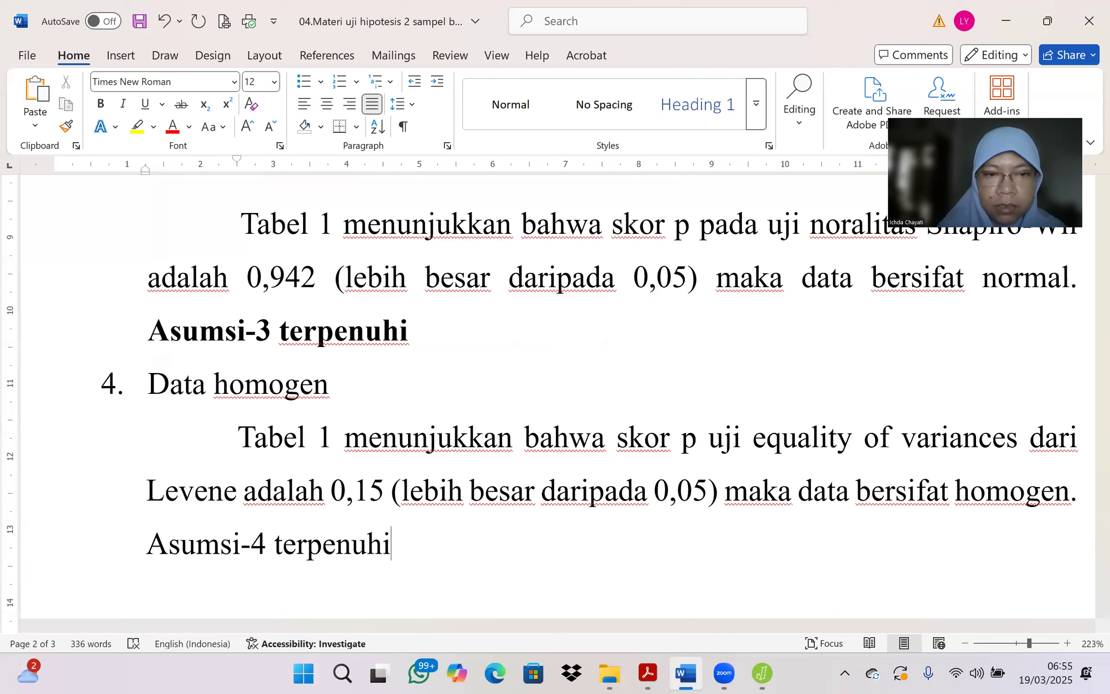
{"action": "type", "text": "."}
Step: Add a period after "Asumsi-3 terpenuhi" and make the words "Asumsi-4 terpenuhi" bold
{"action": "left_click", "coordinate": [422, 343]}
{"action": "type", "text": "."}
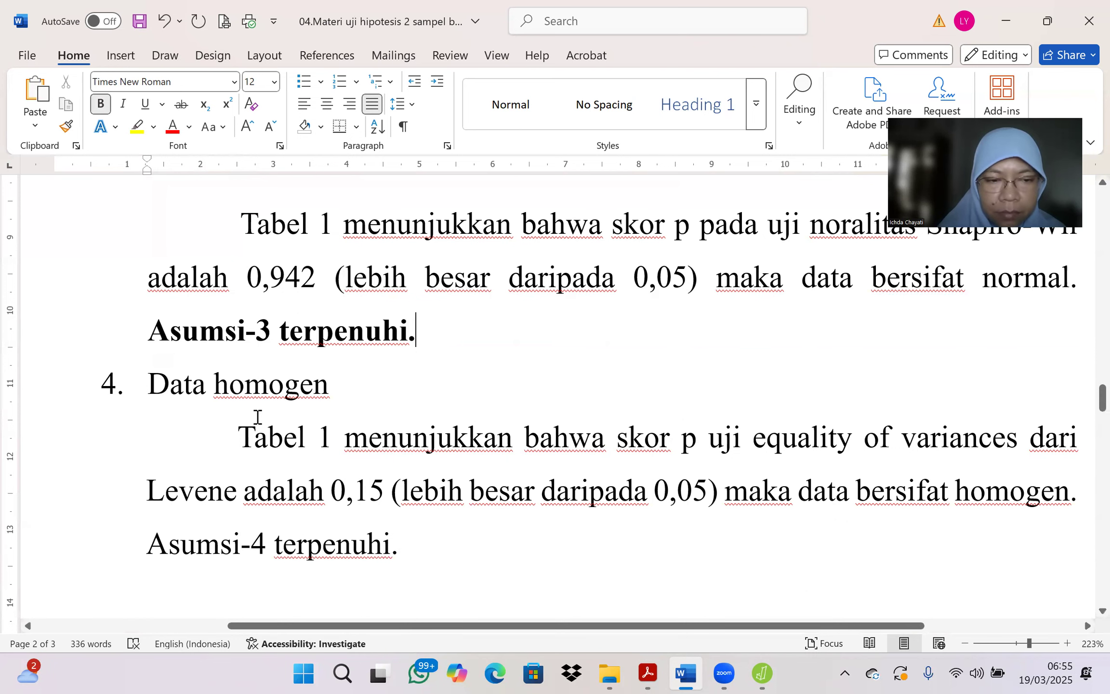
{"action": "left_click_drag", "start_coordinate": [150, 544], "coordinate": [353, 549]}
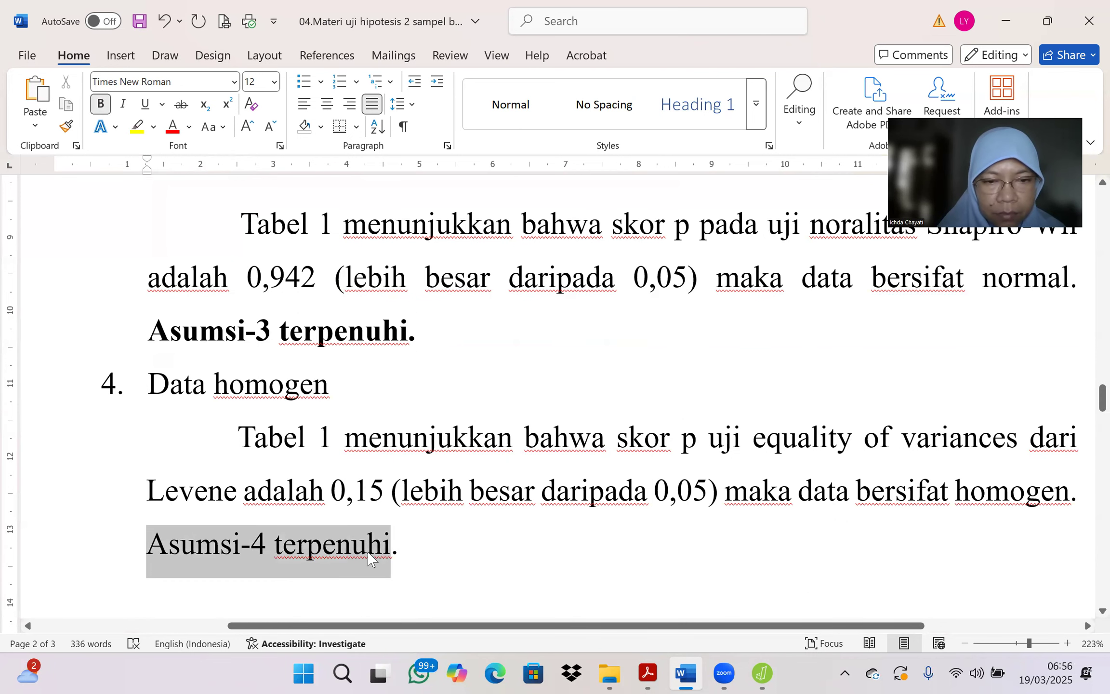
{"action": "left_click", "coordinate": [381, 523]}
Step: Replace the ellipsis after "Uji hipotesis yang sesuai:" with "Karena uji asumsi 1-4"
{"action": "scroll", "coordinate": [438, 410], "scroll_direction": "down", "scroll_amount": 1}
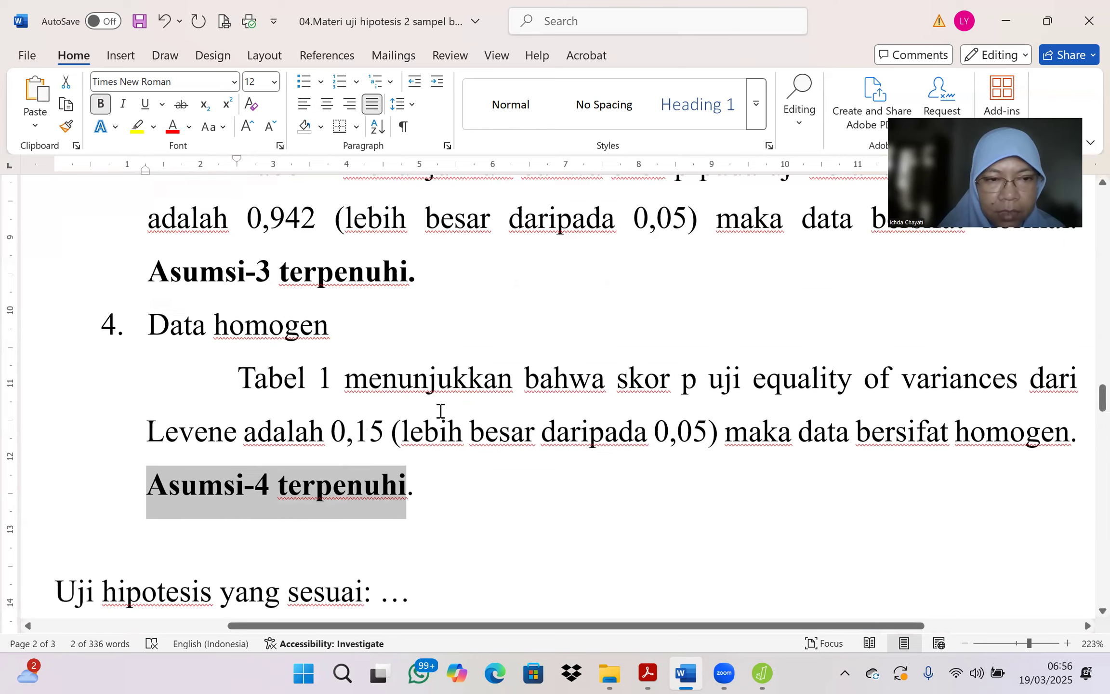
{"action": "scroll", "coordinate": [439, 410], "scroll_direction": "down", "scroll_amount": 3}
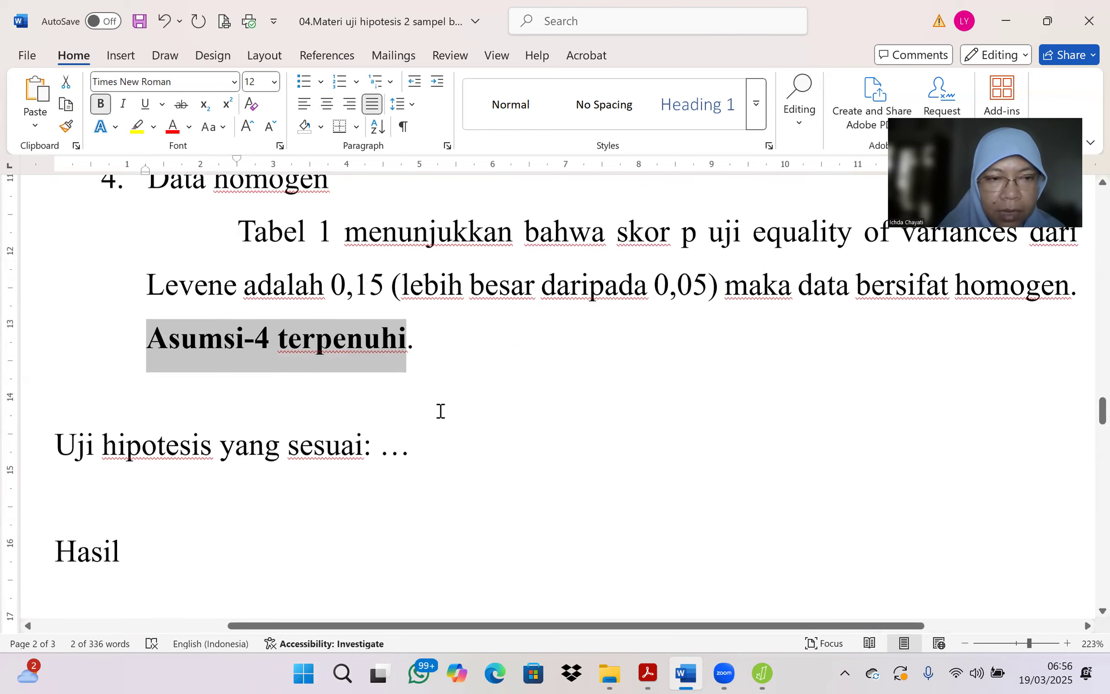
{"action": "left_click", "coordinate": [386, 453]}
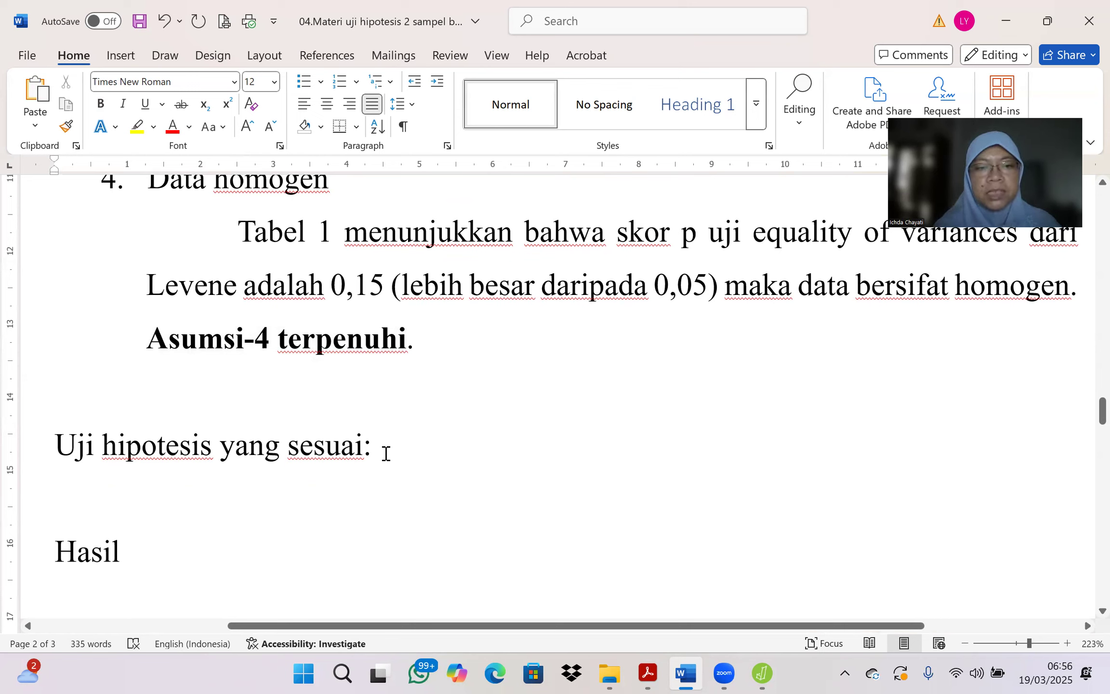
{"action": "type", "text": "Kare"}
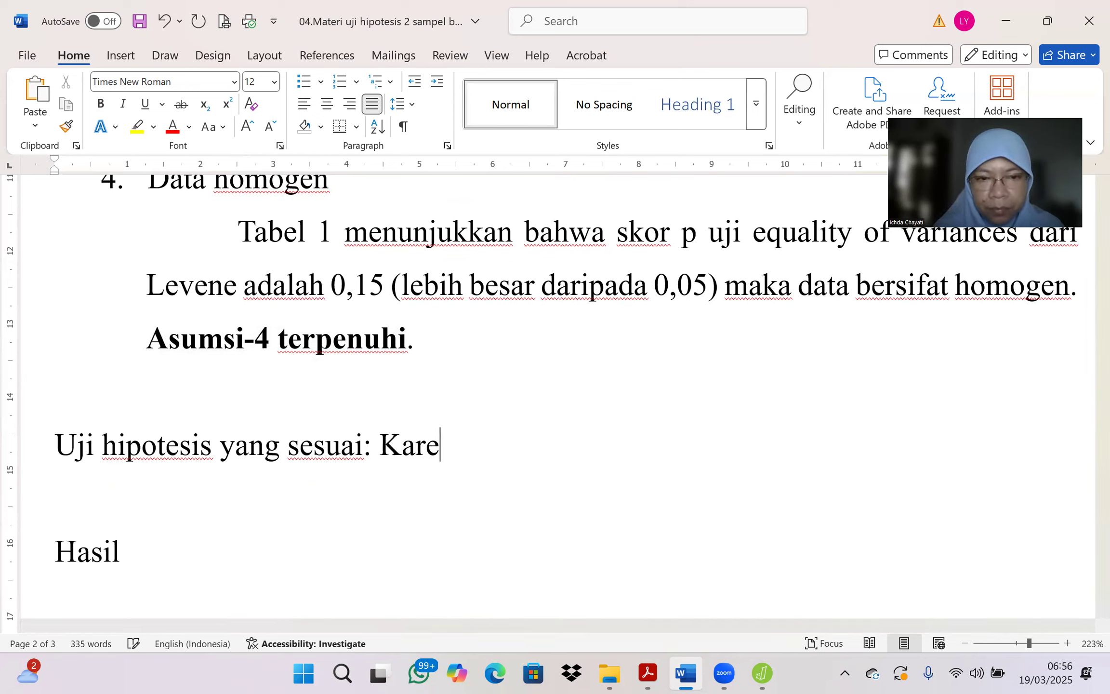
{"action": "type", "text": "na uji "}
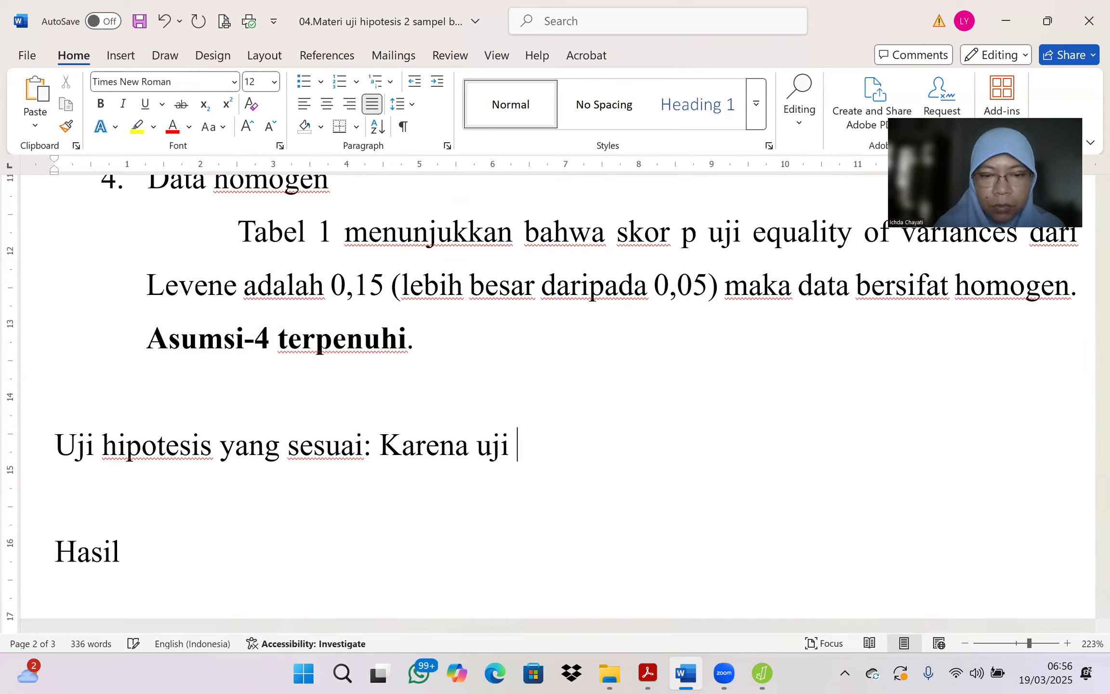
{"action": "type", "text": "asumsi 1"}
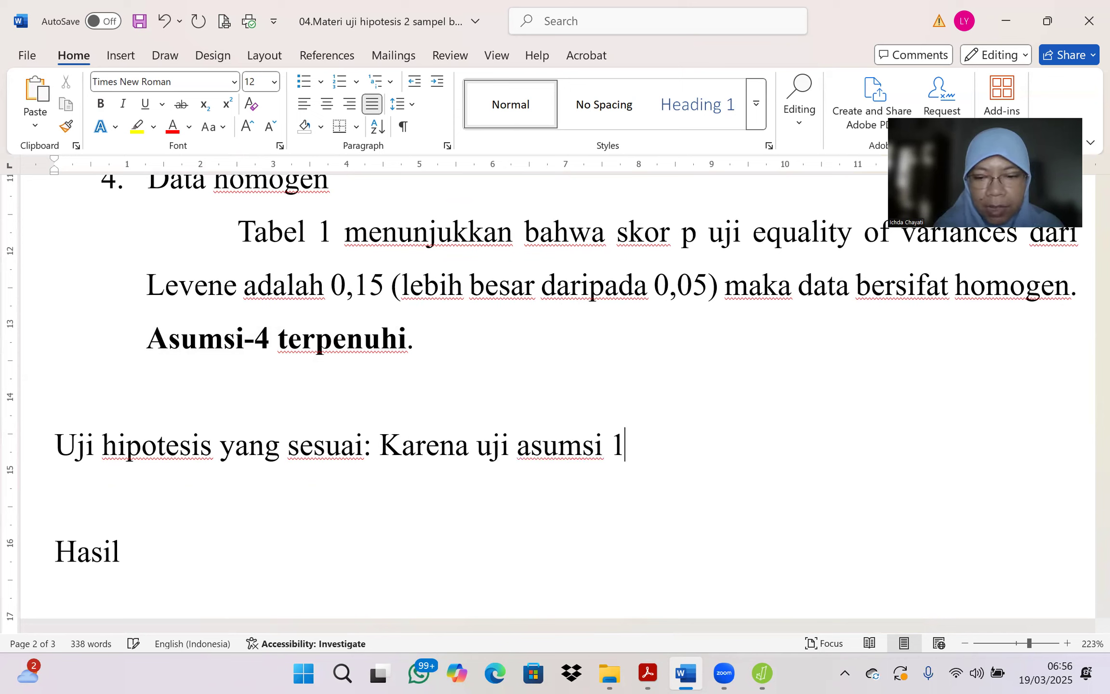
{"action": "type", "text": "-4 semua"}
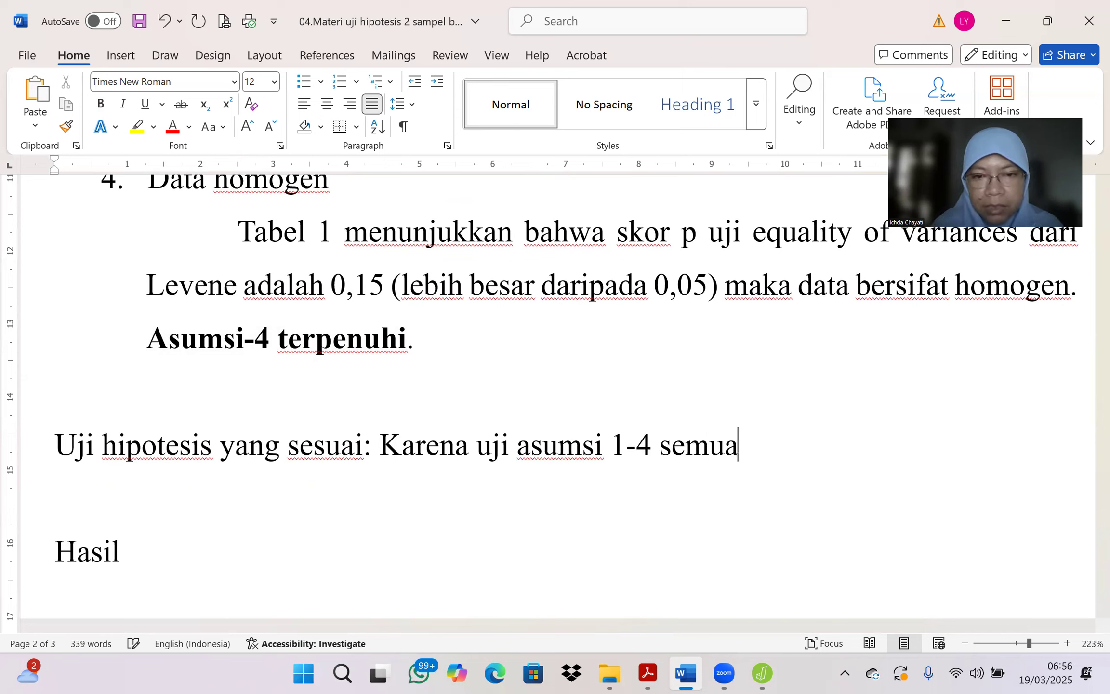
{"action": "type", "text": " terpeni"}
Step: Continue the "Uji hipotesis yang sesuai" sentence with "semua terpenuhi maka uji hipotesis yang sesuai adalah"
{"action": "key", "text": "BackSpace"}
{"action": "type", "text": "uhi maka "}
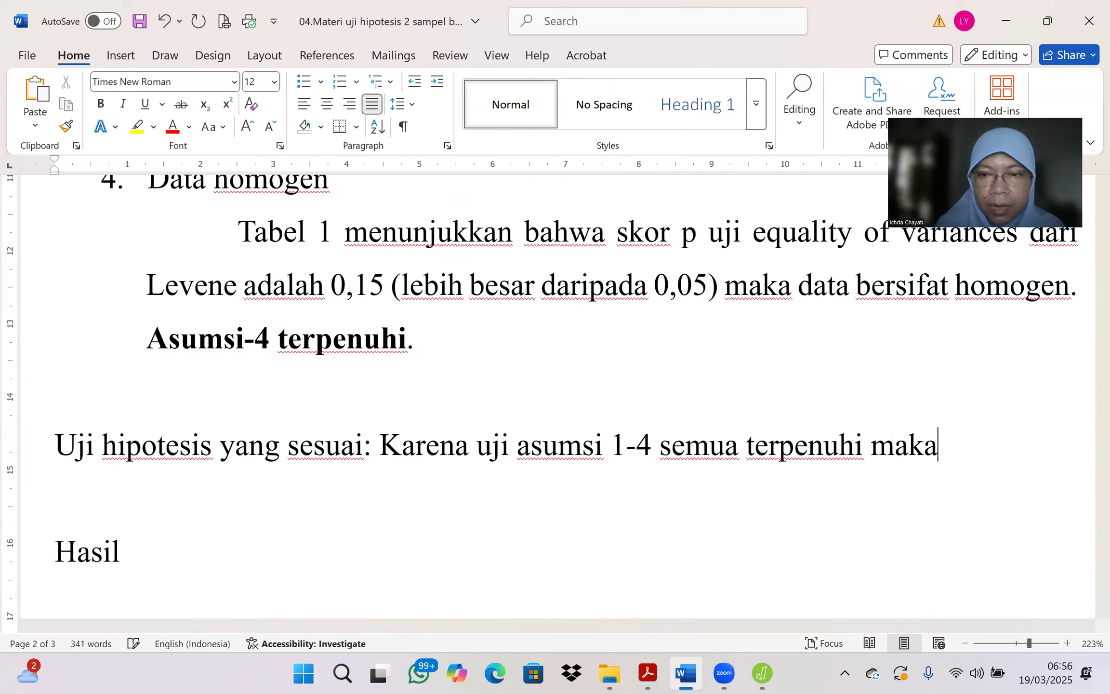
{"action": "type", "text": "uji"}
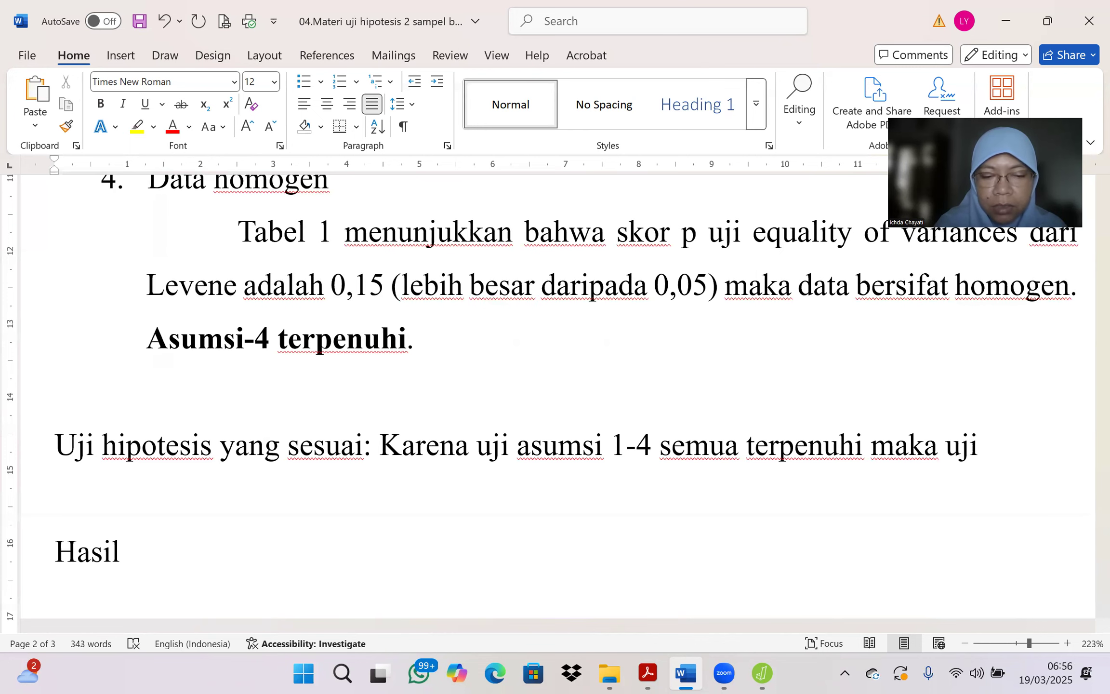
{"action": "type", "text": " hipotesi"}
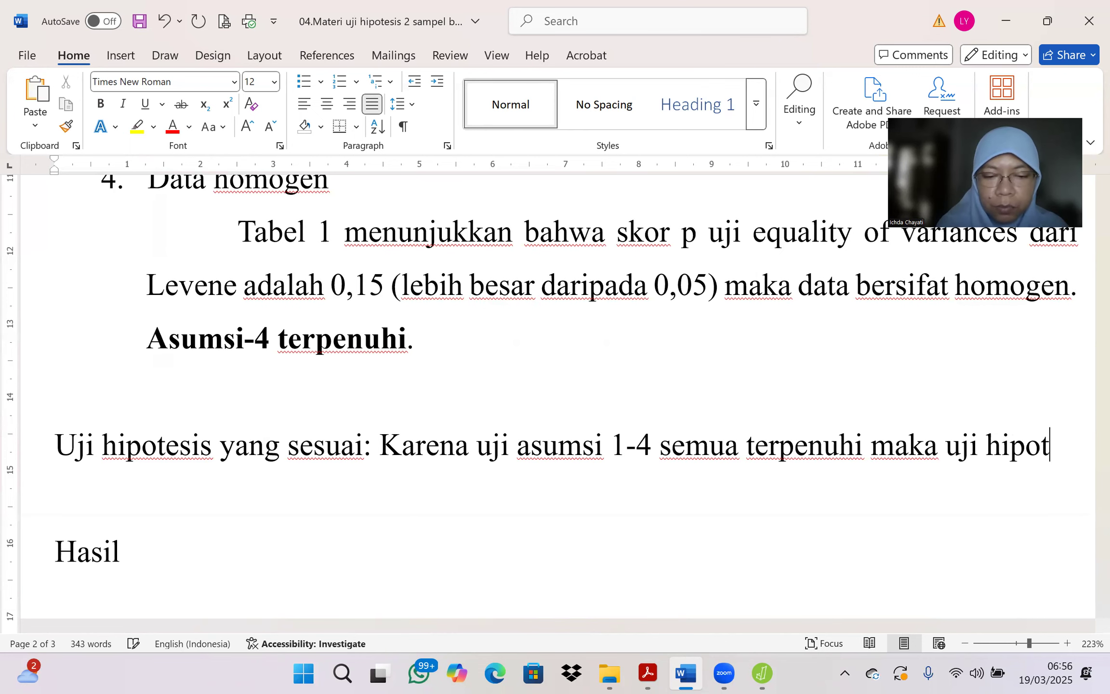
{"action": "type", "text": "s yang sesu"}
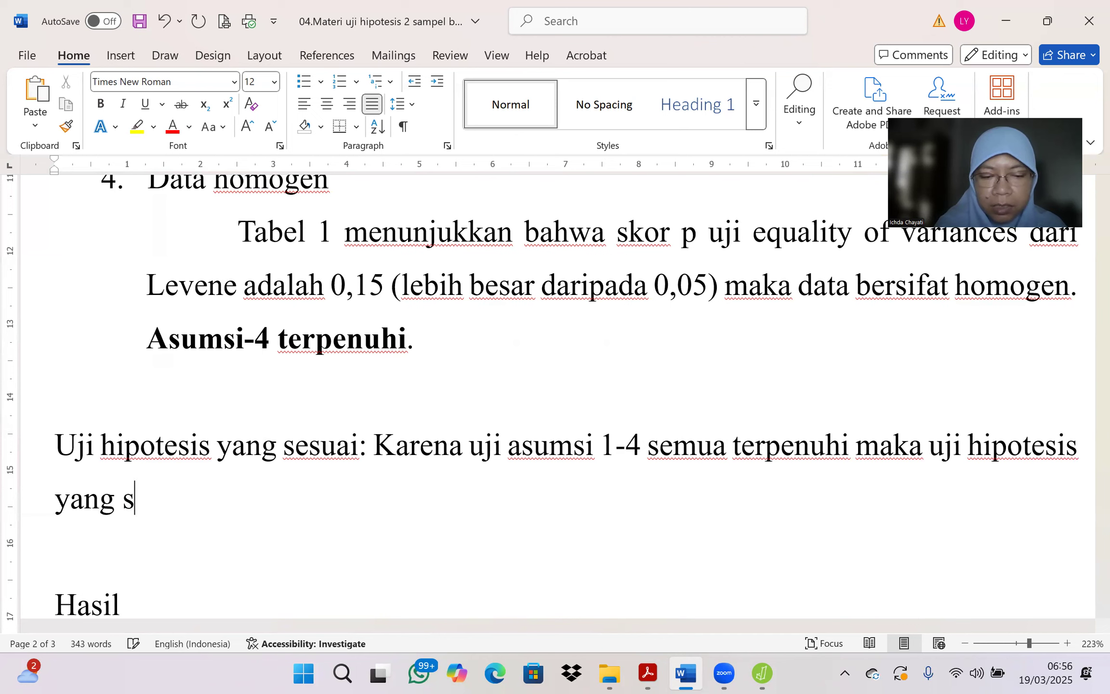
{"action": "type", "text": "ai adala"}
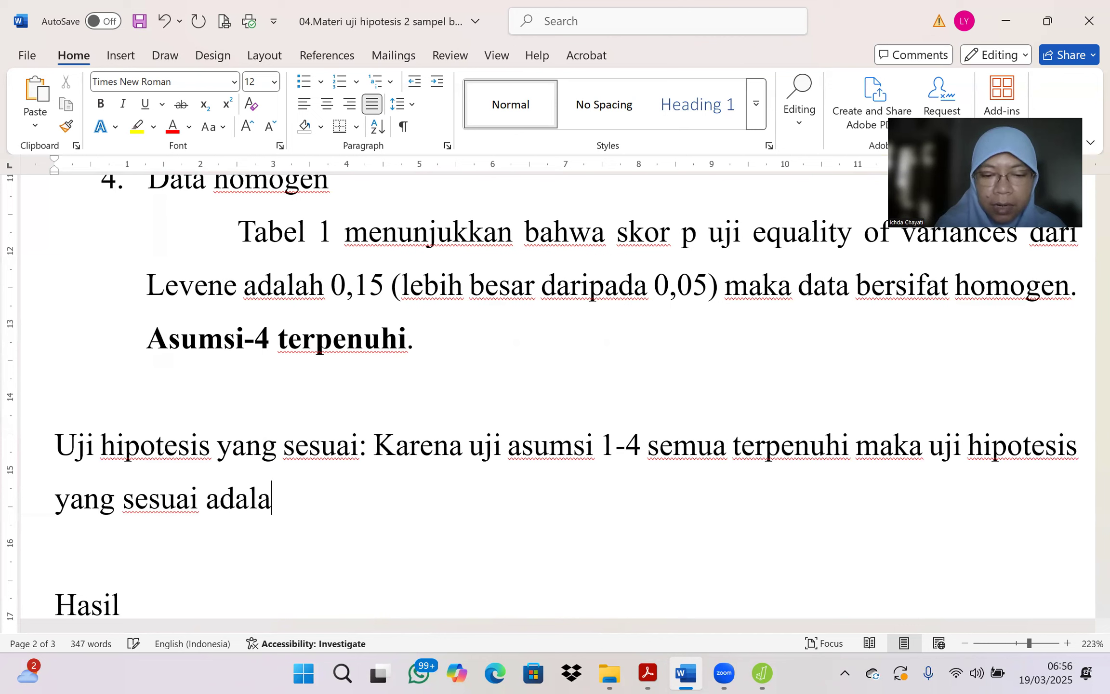
{"action": "type", "text": "h Uji-"}
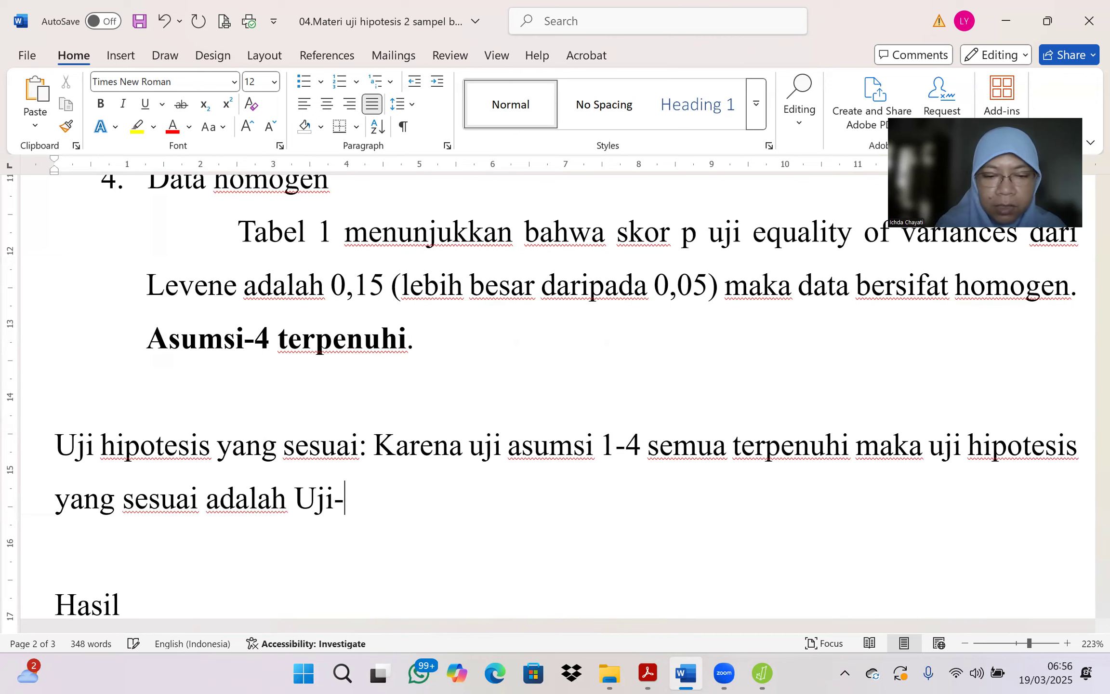
{"action": "type", "text": "T dua sa"}
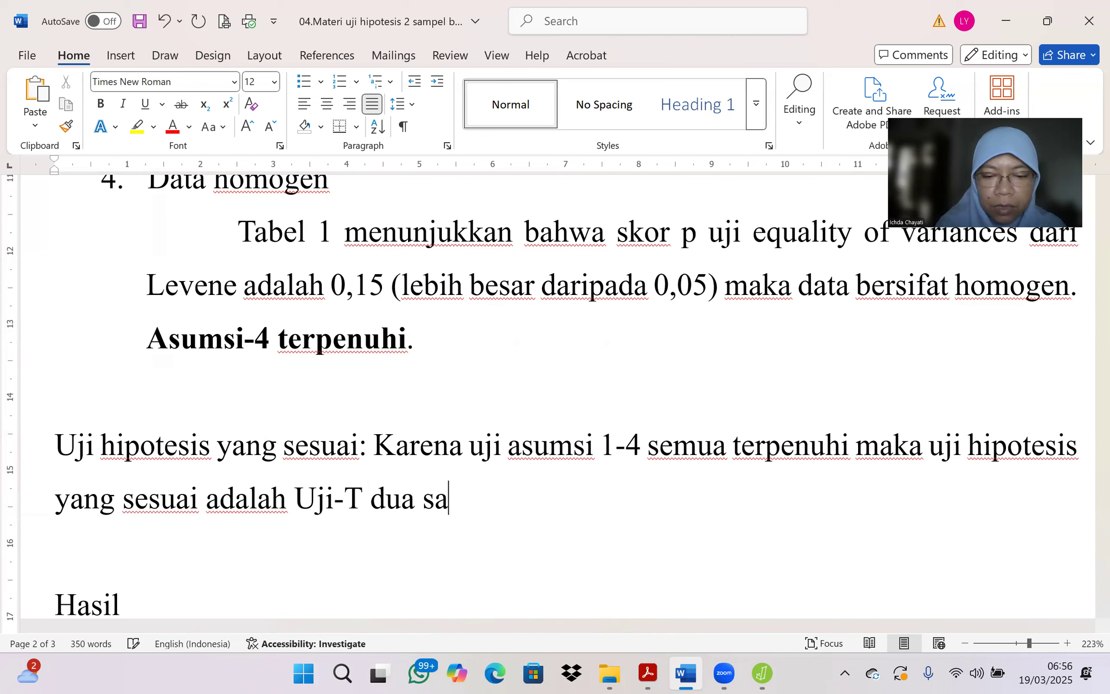
{"action": "type", "text": "mpel bebas"}
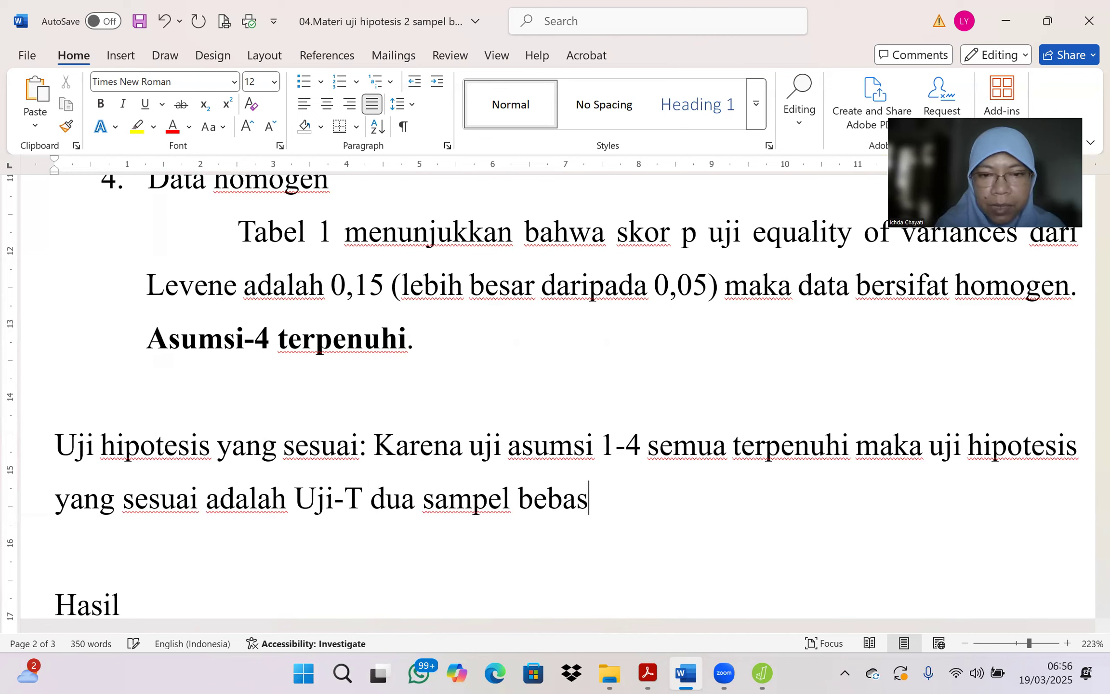
{"action": "type", "text": " paramet"}
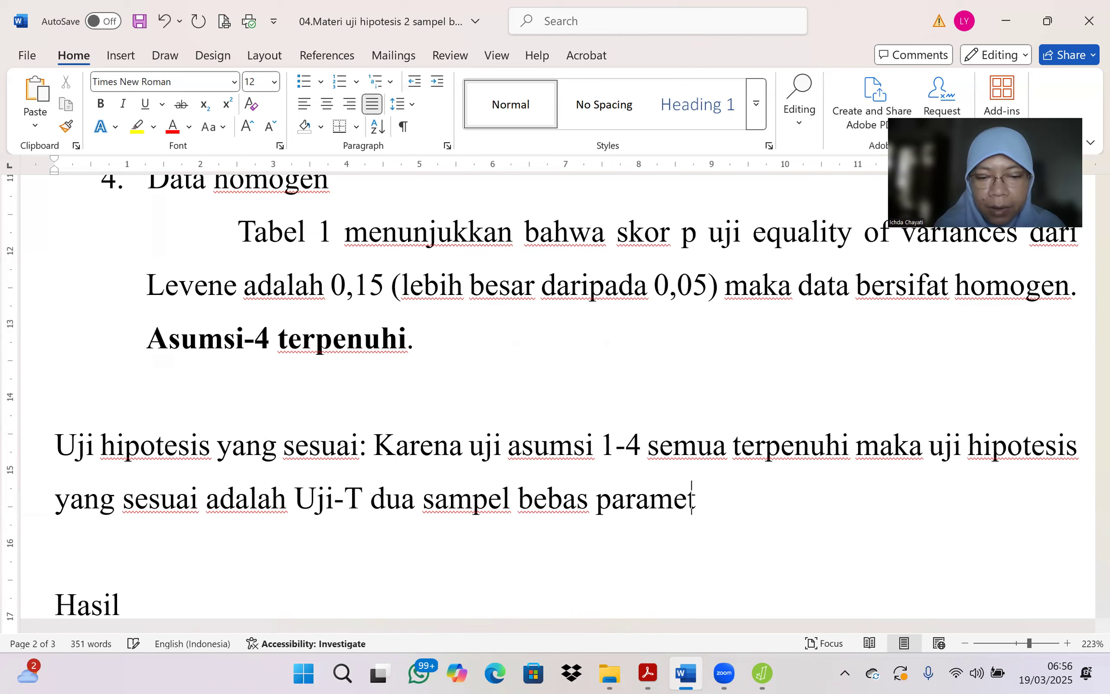
{"action": "type", "text": "rik (Student"}
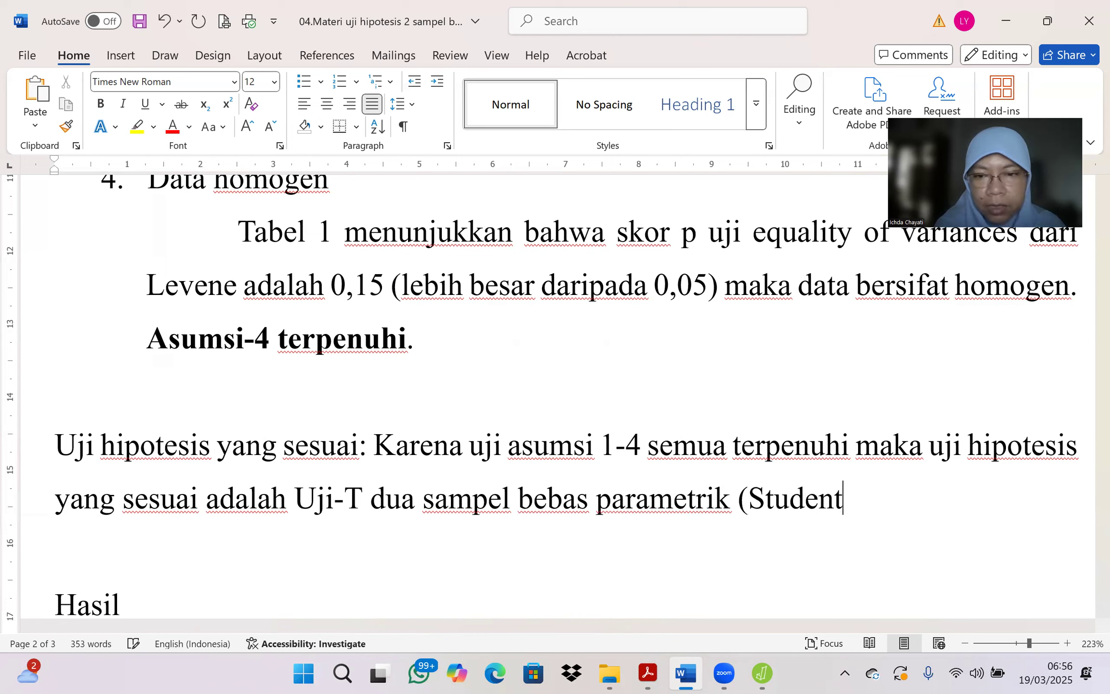
Step: Complete the hypothesis-test sentence with "Uji-T dua sampel bebas parametrik (Student-test)"
{"action": "type", "text": "-test)"}
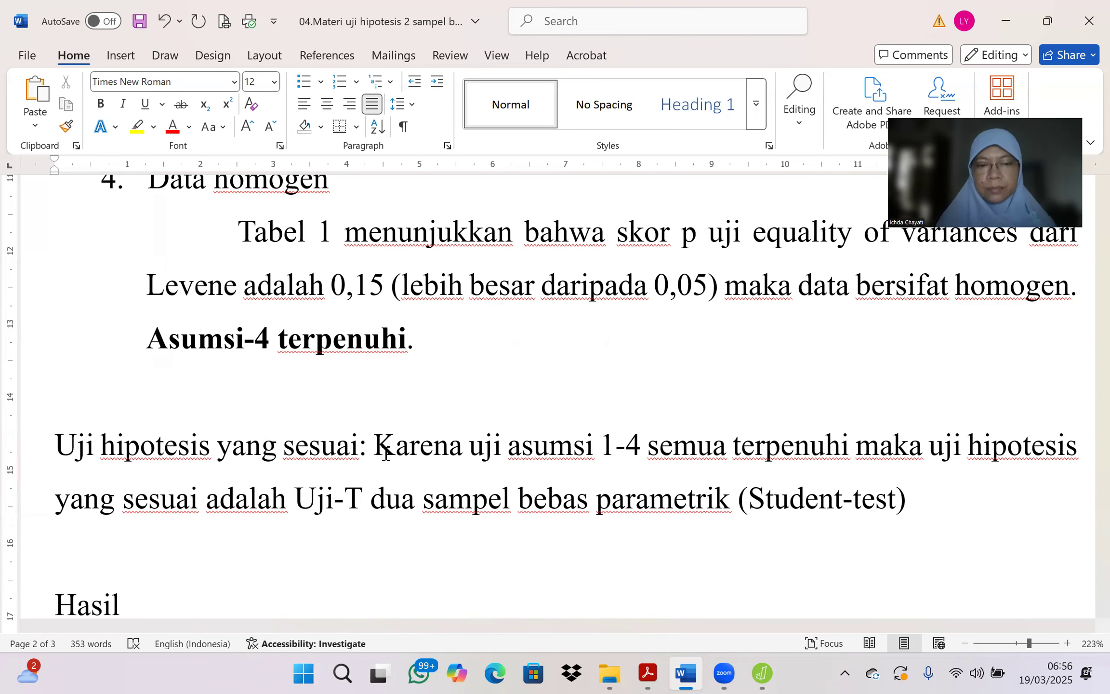
{"action": "scroll", "coordinate": [140, 450], "scroll_direction": "down", "scroll_amount": 2}
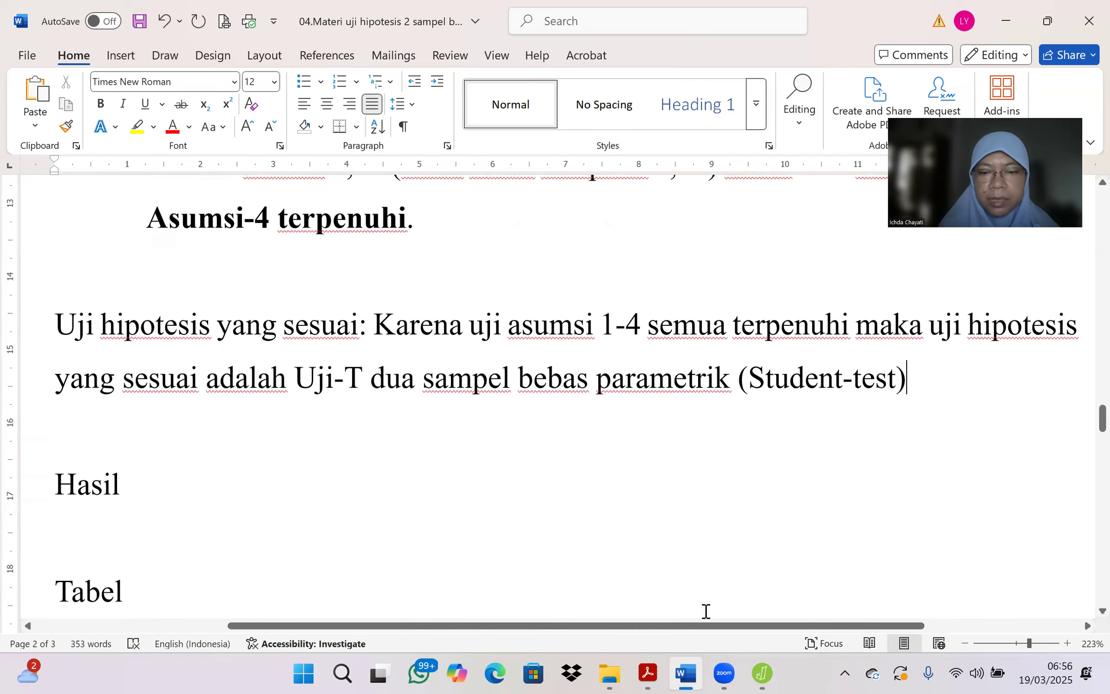
Step: Switch to the Uji-T dua sampel independen PDF in Acrobat and find the slide showing which analysis options to enable
{"action": "left_click", "coordinate": [760, 673]}
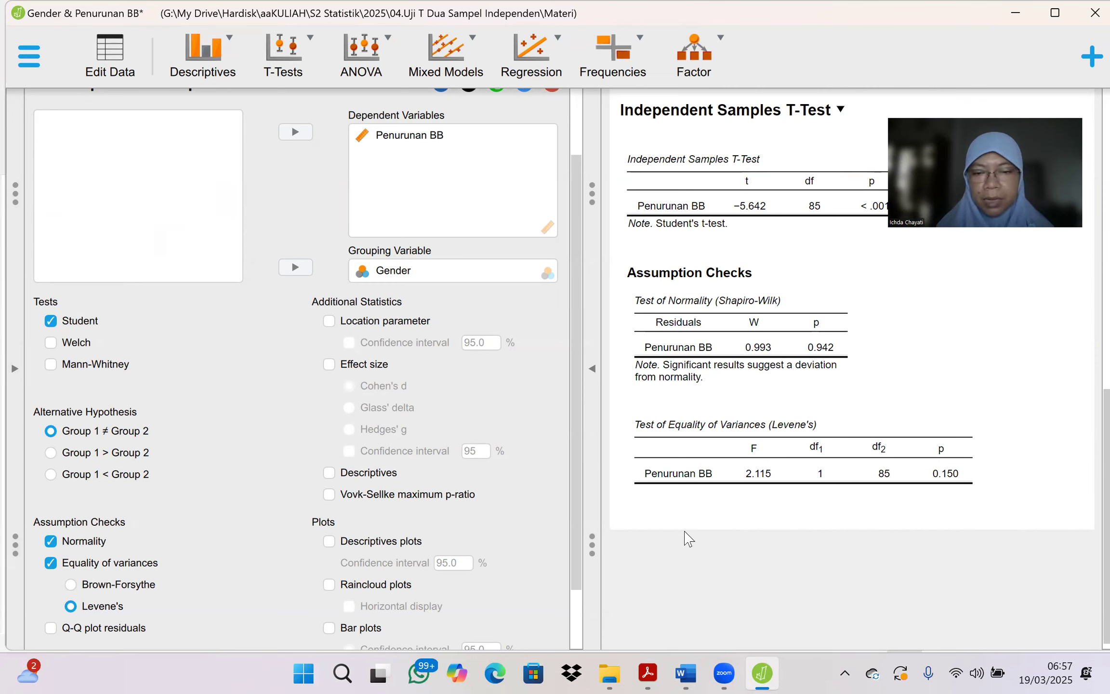
{"action": "left_click", "coordinate": [651, 673]}
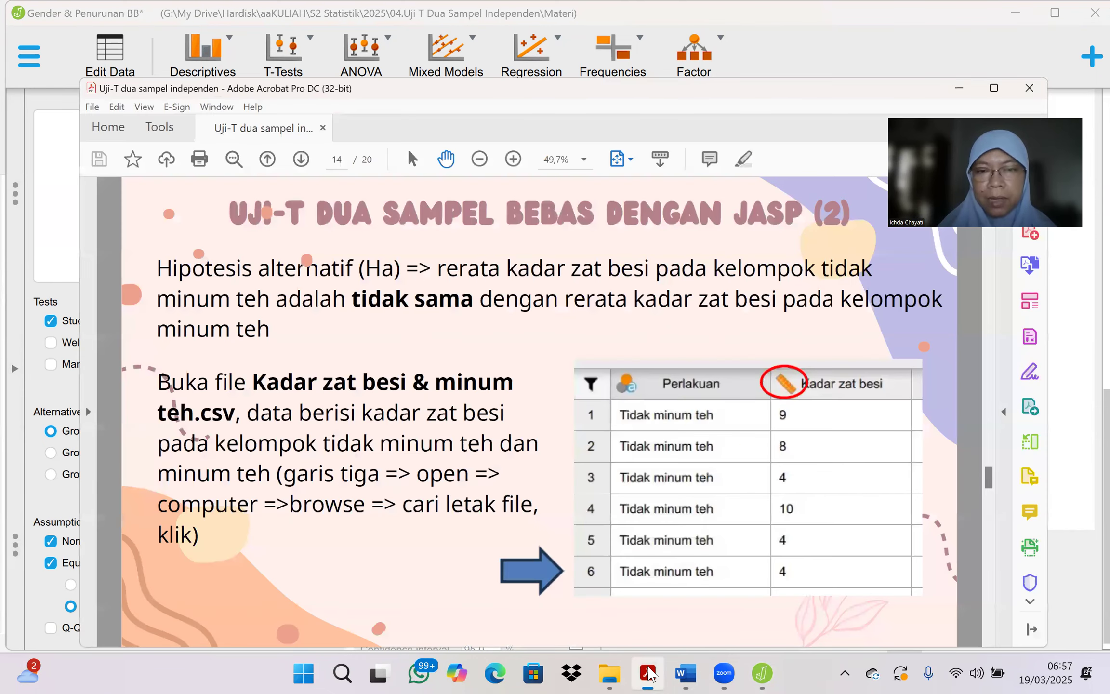
{"action": "key", "text": "Right"}
{"action": "key", "text": "Right"}
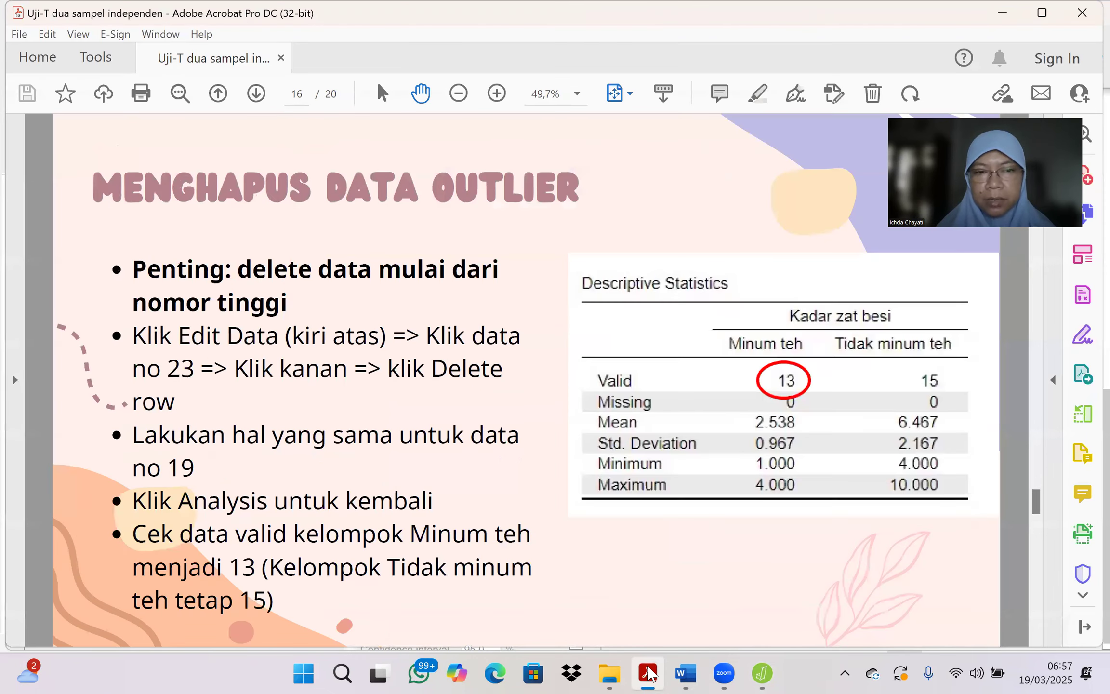
{"action": "key", "text": "Left"}
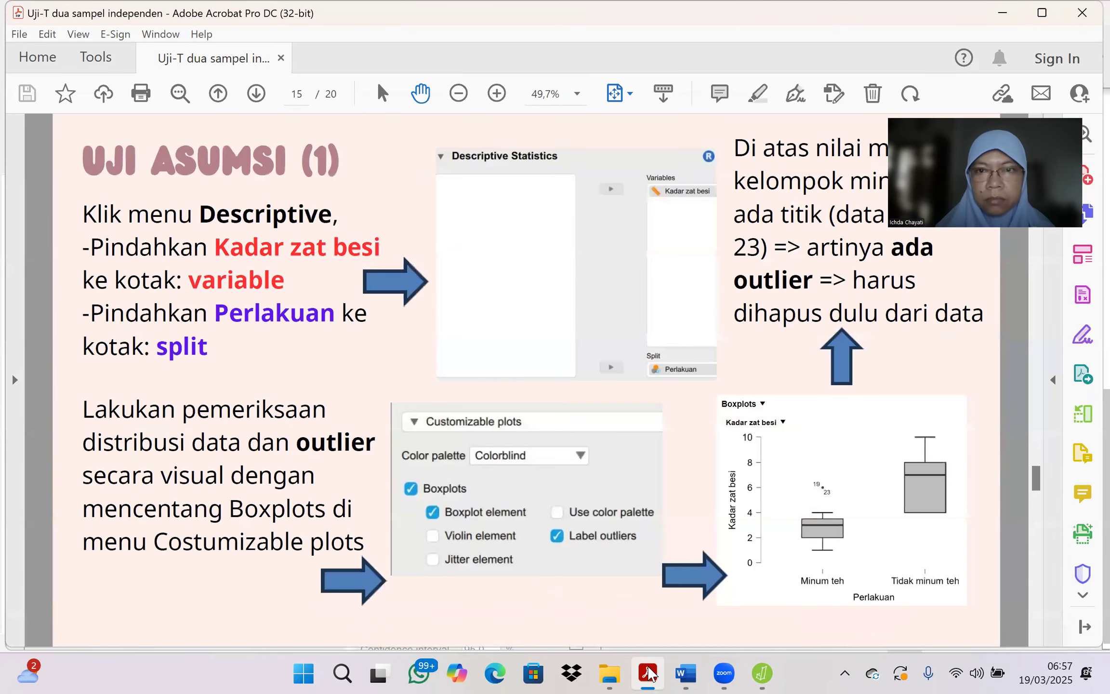
{"action": "key", "text": "Left"}
{"action": "key", "text": "Left"}
{"action": "key", "text": "Left"}
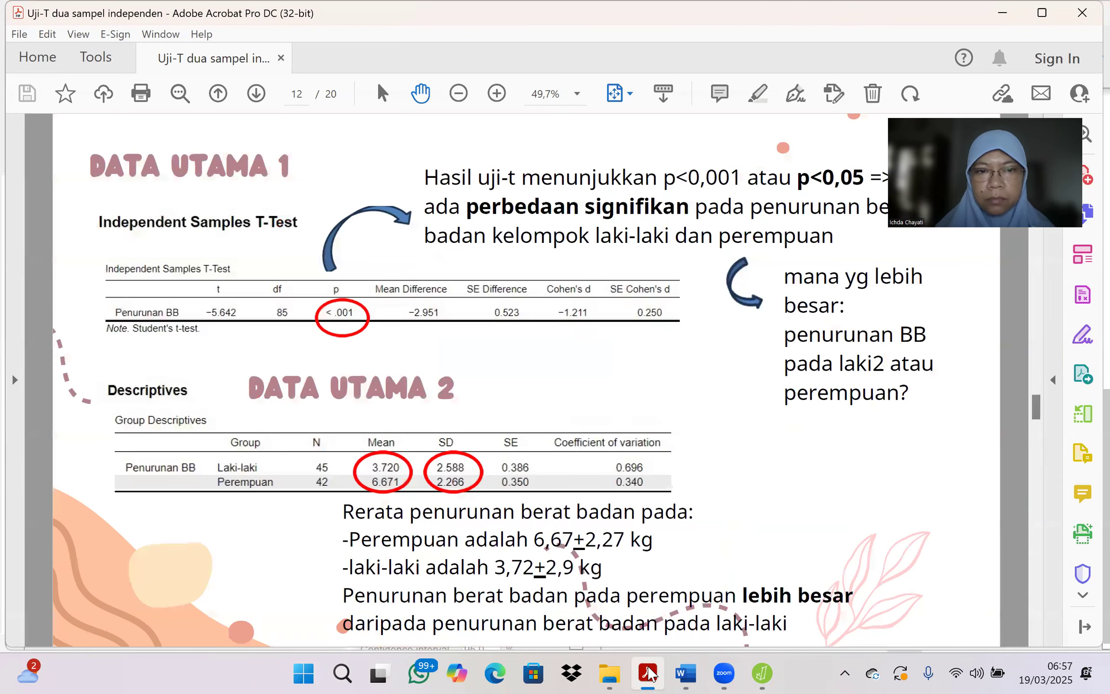
{"action": "key", "text": "Left"}
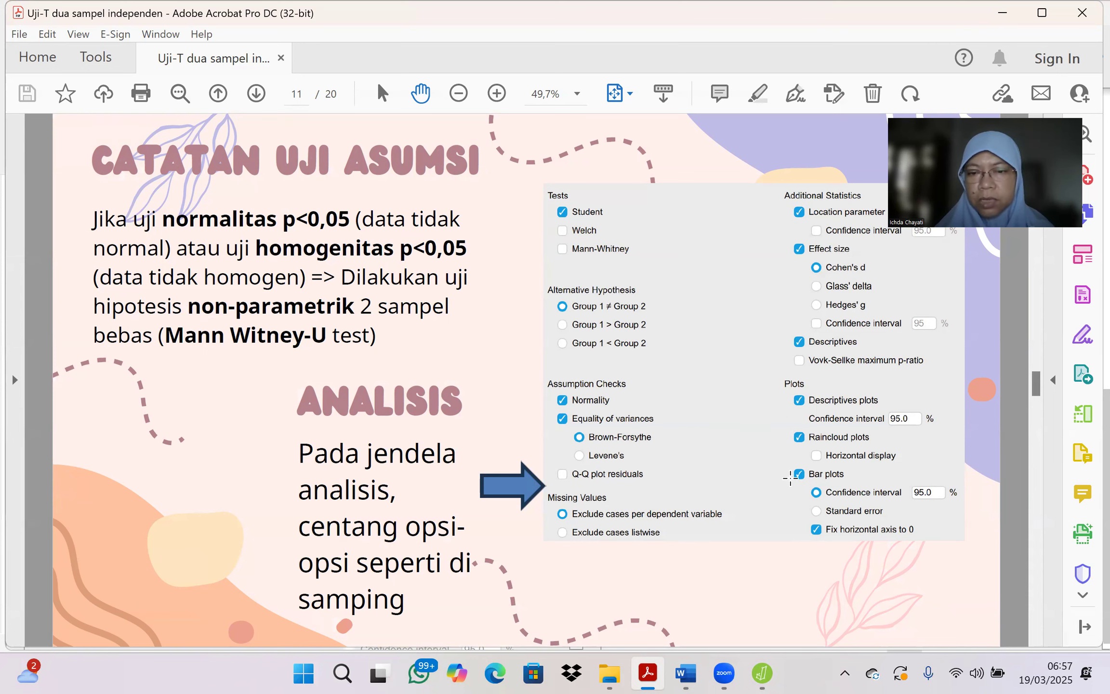
Step: Switch to JASP and enable Location parameter, Effect size with Cohen's d, and Descriptives for the independent samples t-test
{"action": "left_click", "coordinate": [762, 673]}
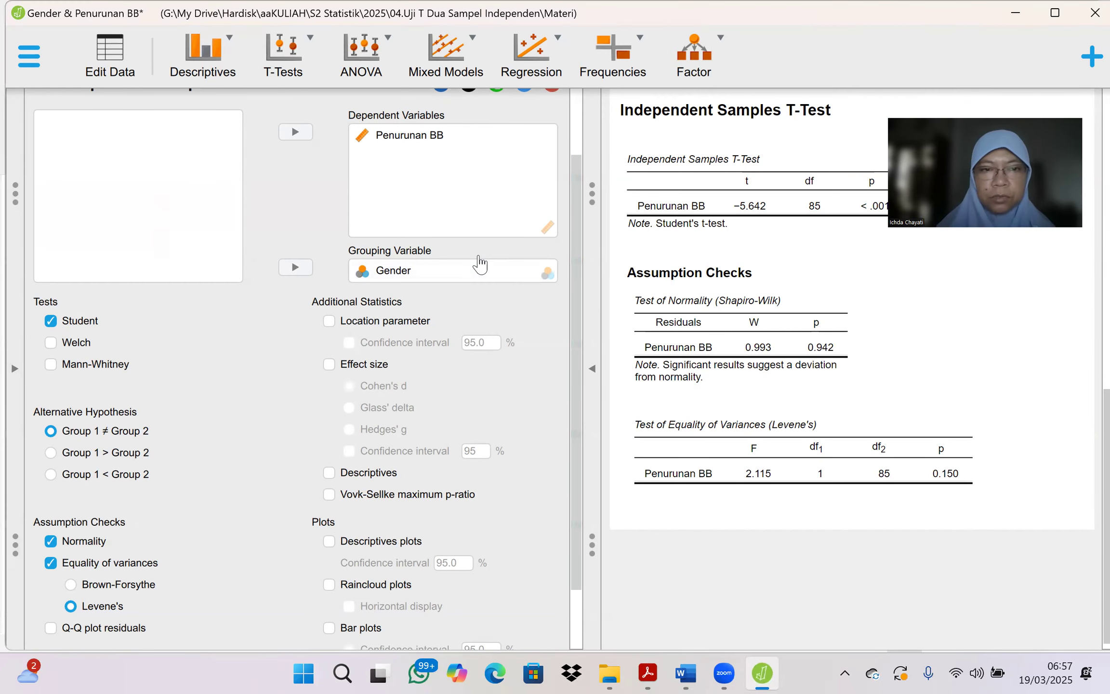
{"action": "left_click", "coordinate": [331, 322]}
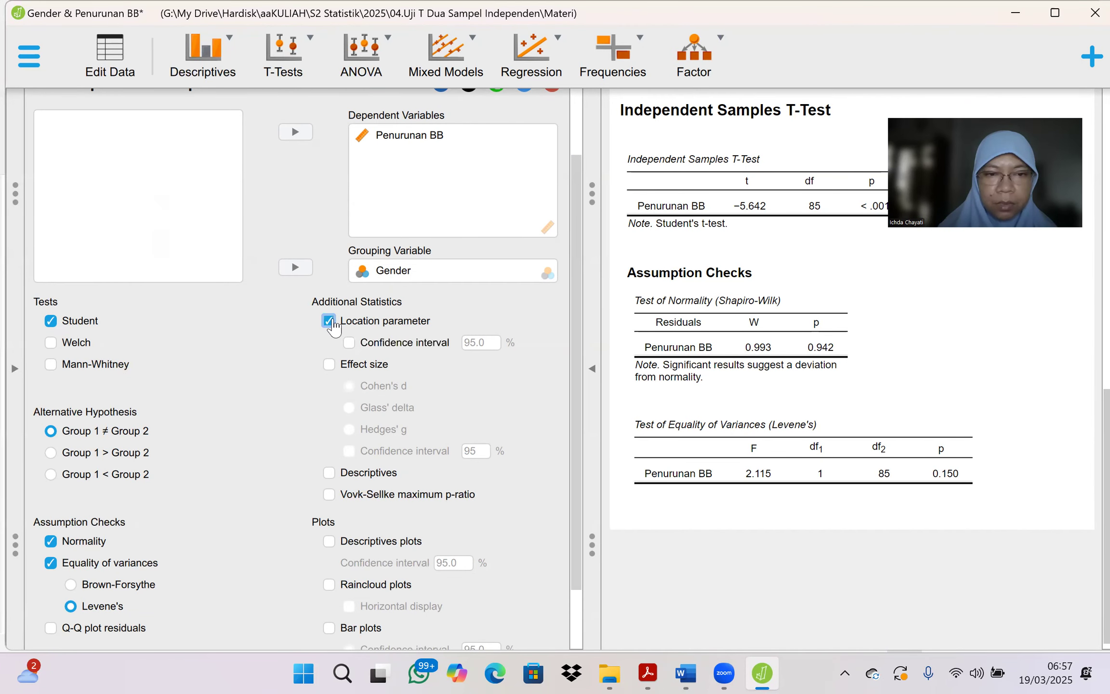
{"action": "left_click", "coordinate": [330, 365]}
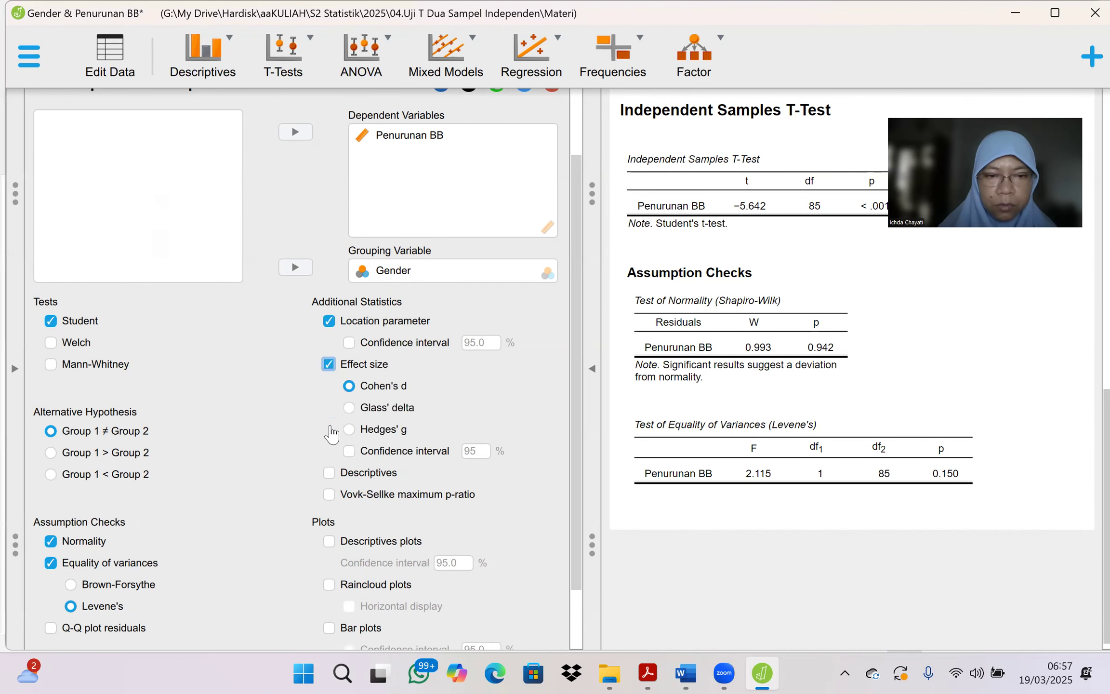
{"action": "left_click", "coordinate": [329, 474]}
Step: Enable Descriptives plots, Raincloud plots and Bar plots for the independent samples t-test
{"action": "left_click", "coordinate": [330, 543]}
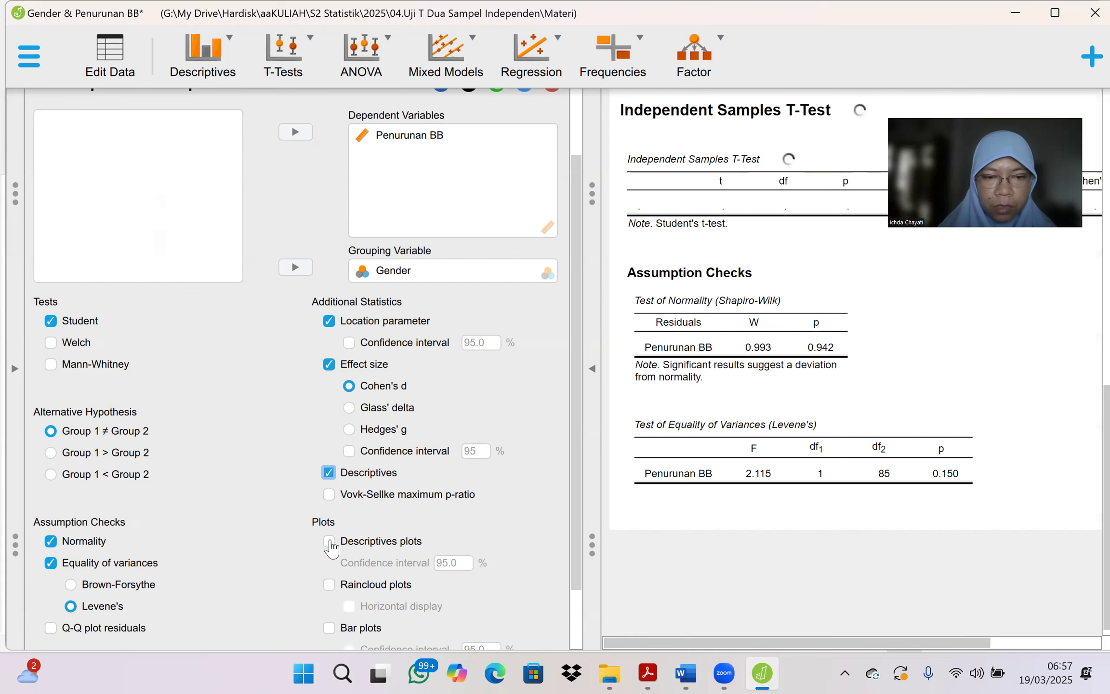
{"action": "left_click", "coordinate": [329, 585]}
{"action": "left_click", "coordinate": [329, 627]}
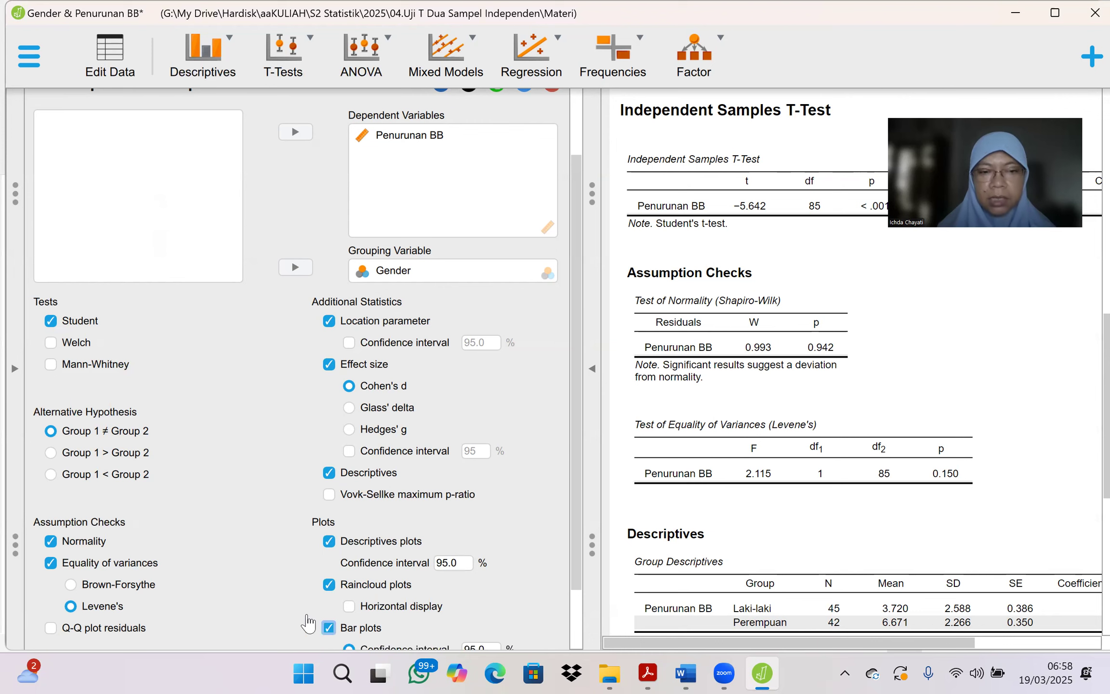
{"action": "scroll", "coordinate": [270, 560], "scroll_direction": "down", "scroll_amount": 3}
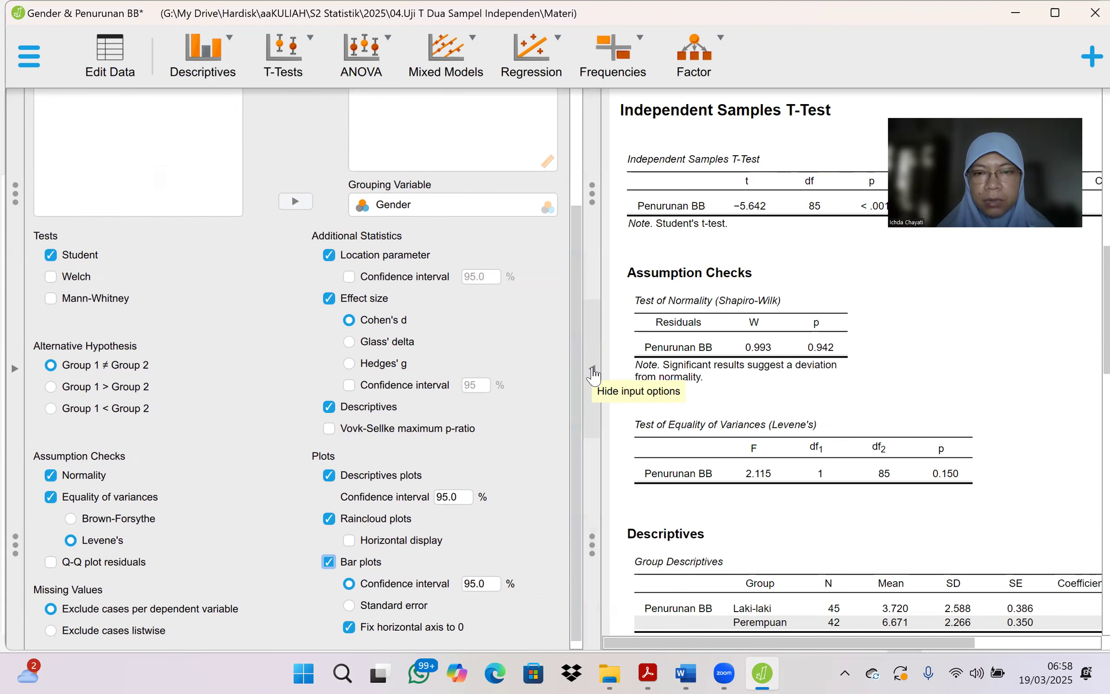
Step: Hide the input options and review the t-test table, group descriptives, and the descriptives, raincloud and bar plots
{"action": "left_click", "coordinate": [592, 373]}
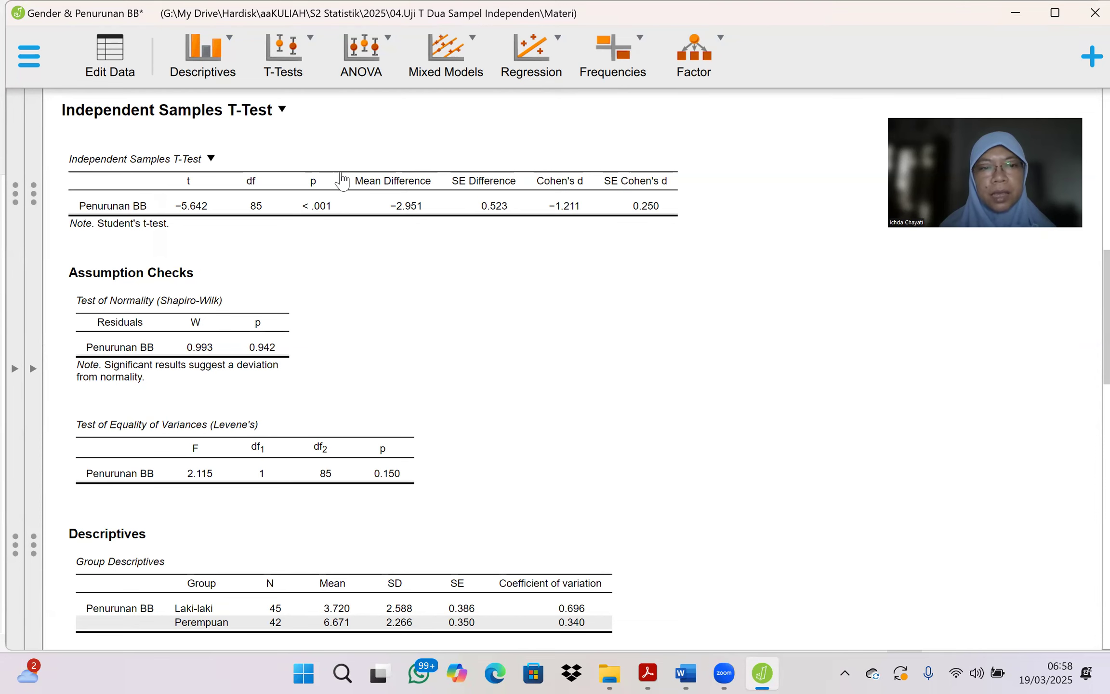
{"action": "scroll", "coordinate": [332, 260], "scroll_direction": "down", "scroll_amount": 5}
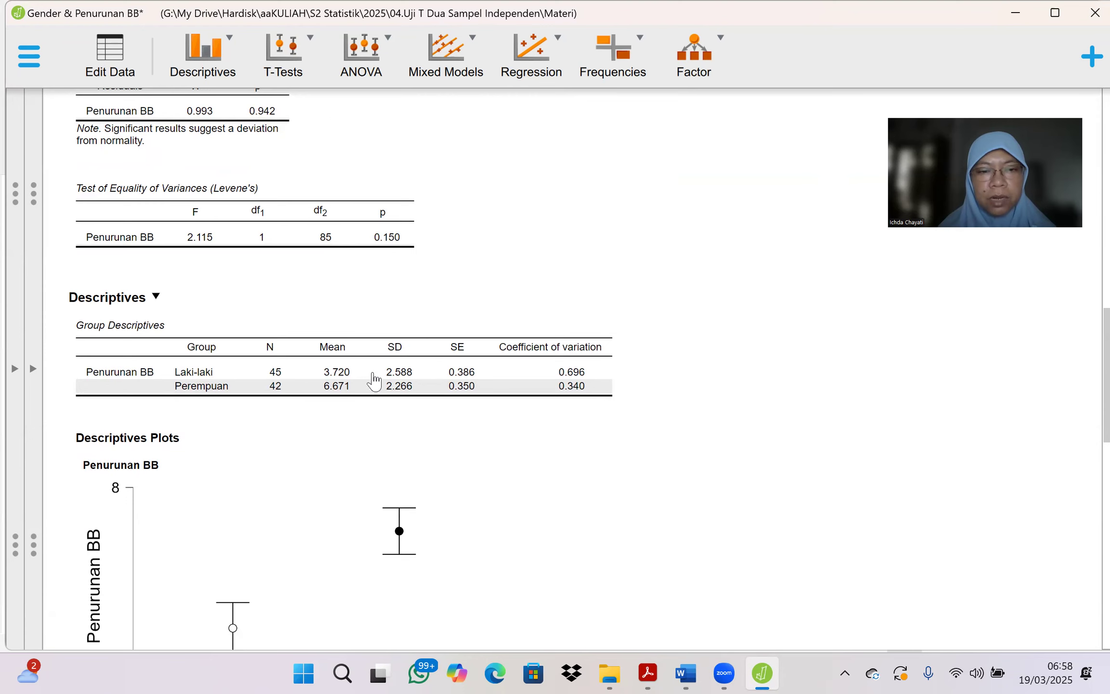
{"action": "scroll", "coordinate": [389, 437], "scroll_direction": "down", "scroll_amount": 5}
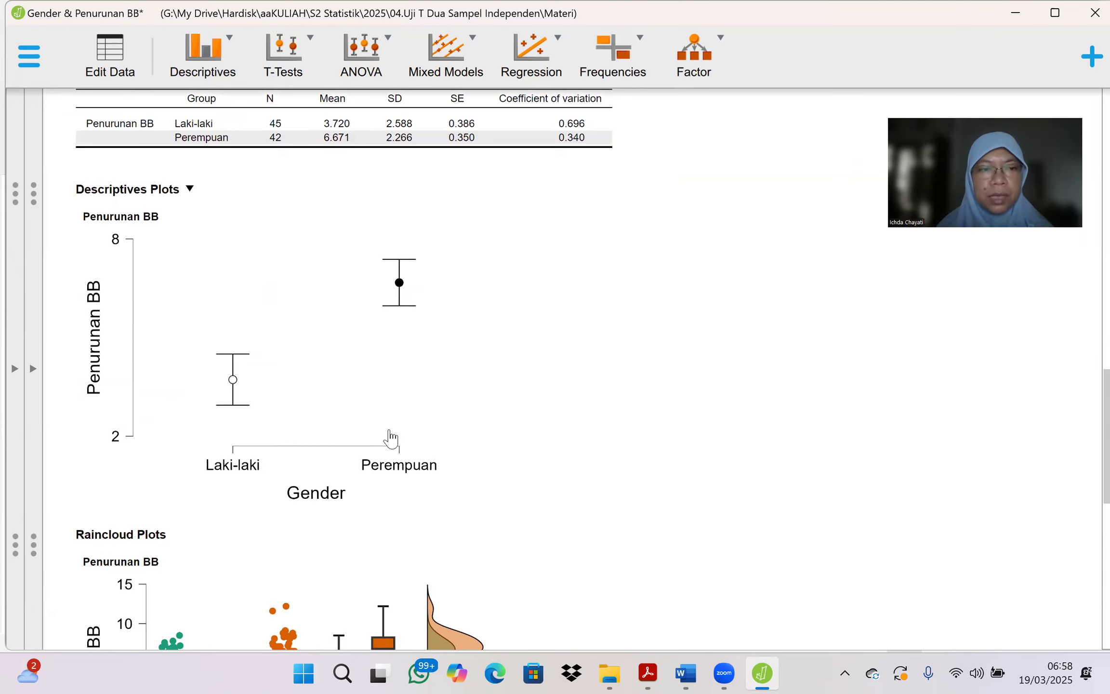
{"action": "scroll", "coordinate": [389, 438], "scroll_direction": "down", "scroll_amount": 5}
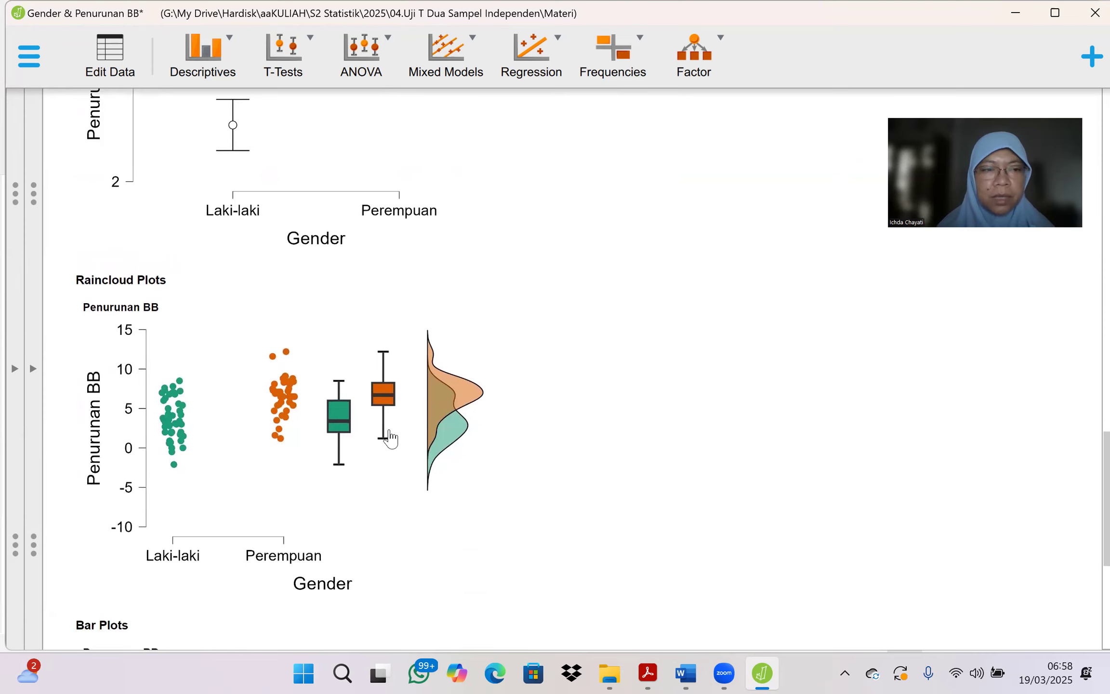
{"action": "scroll", "coordinate": [389, 437], "scroll_direction": "down", "scroll_amount": 7}
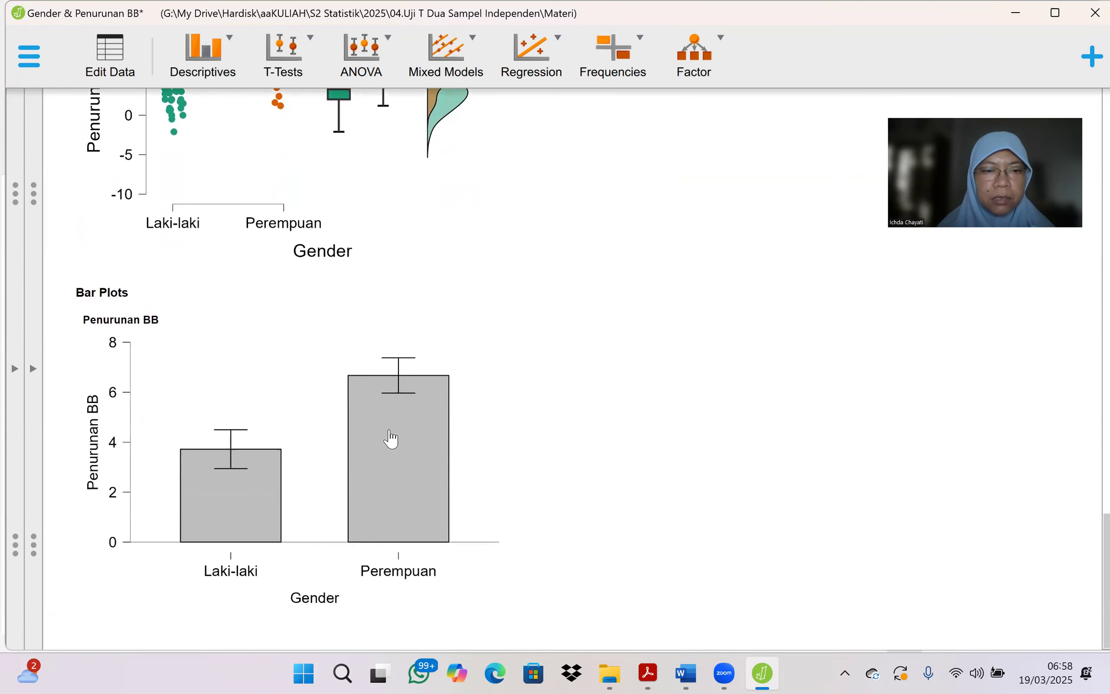
{"action": "scroll", "coordinate": [389, 437], "scroll_direction": "up", "scroll_amount": 14}
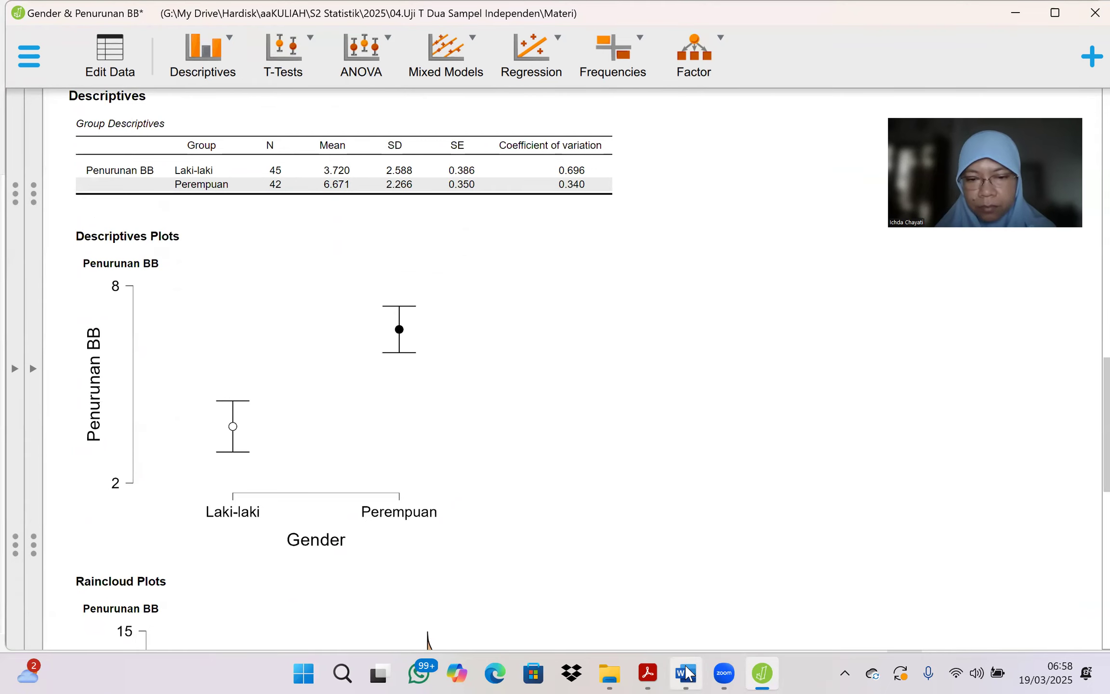
Step: Check the Hasil, Tabel, Grafik and Kesimpulan headings in the Word document, and return to the JASP results
{"action": "mouse_move", "coordinate": [686, 669]}
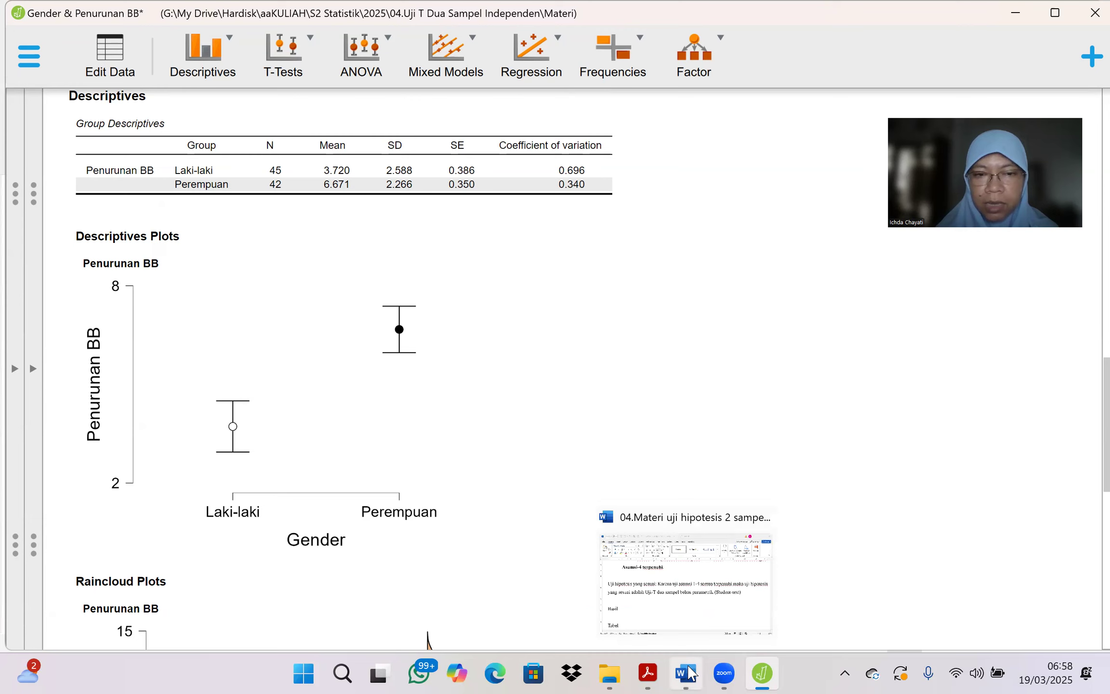
{"action": "left_click", "coordinate": [689, 672]}
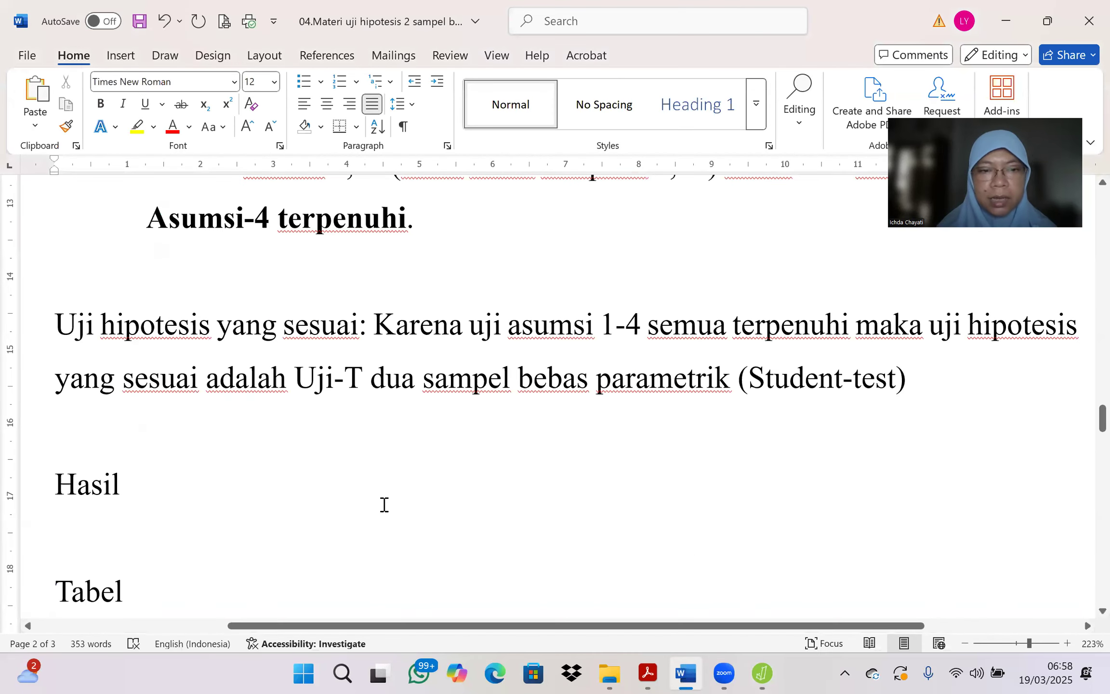
{"action": "scroll", "coordinate": [384, 504], "scroll_direction": "down", "scroll_amount": 5}
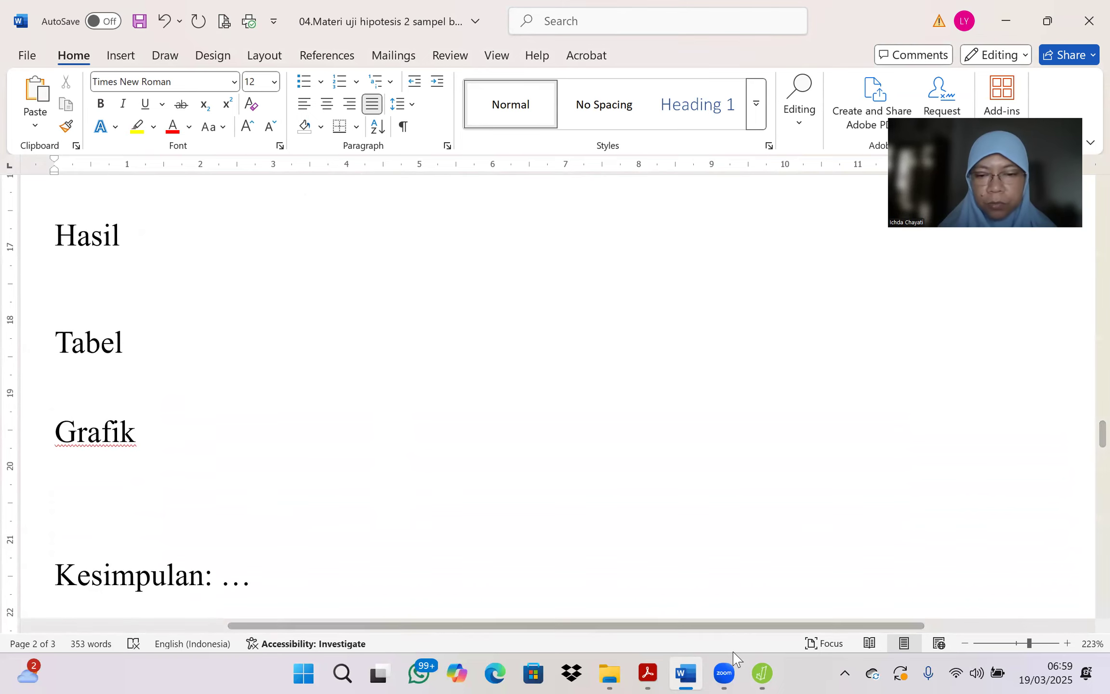
{"action": "left_click", "coordinate": [761, 672]}
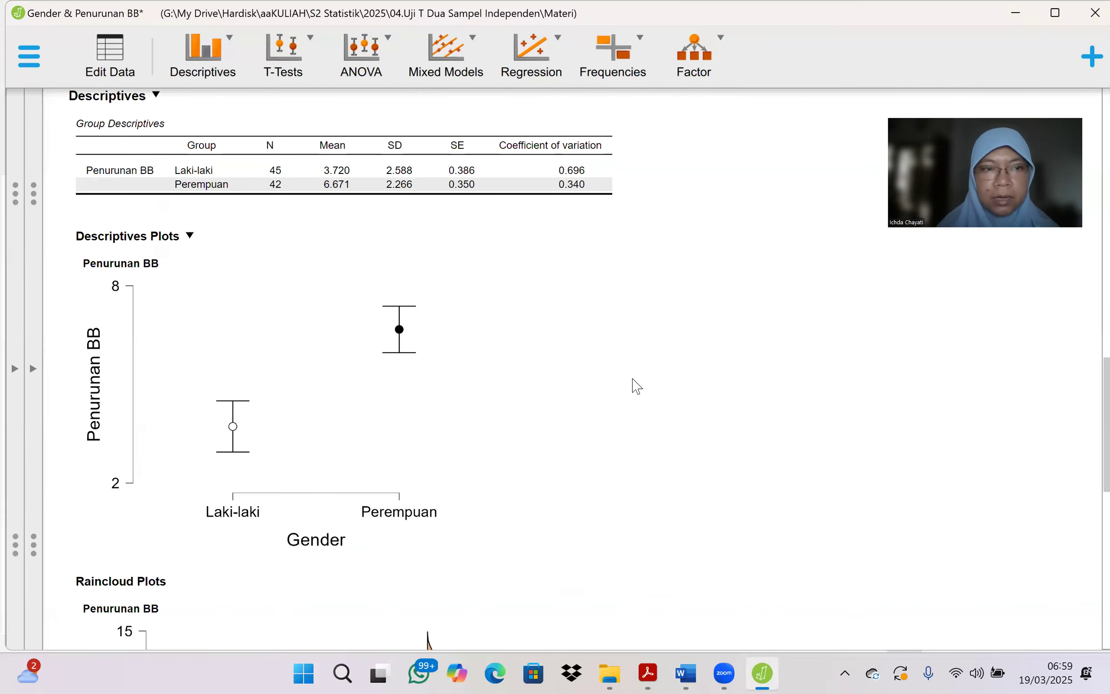
Step: Capture a screenshot of the Independent Samples T-Test table in the JASP results, covering the t, df and p columns and the note
{"action": "scroll", "coordinate": [636, 386], "scroll_direction": "up", "scroll_amount": 10}
{"action": "scroll", "coordinate": [635, 385], "scroll_direction": "up", "scroll_amount": 5}
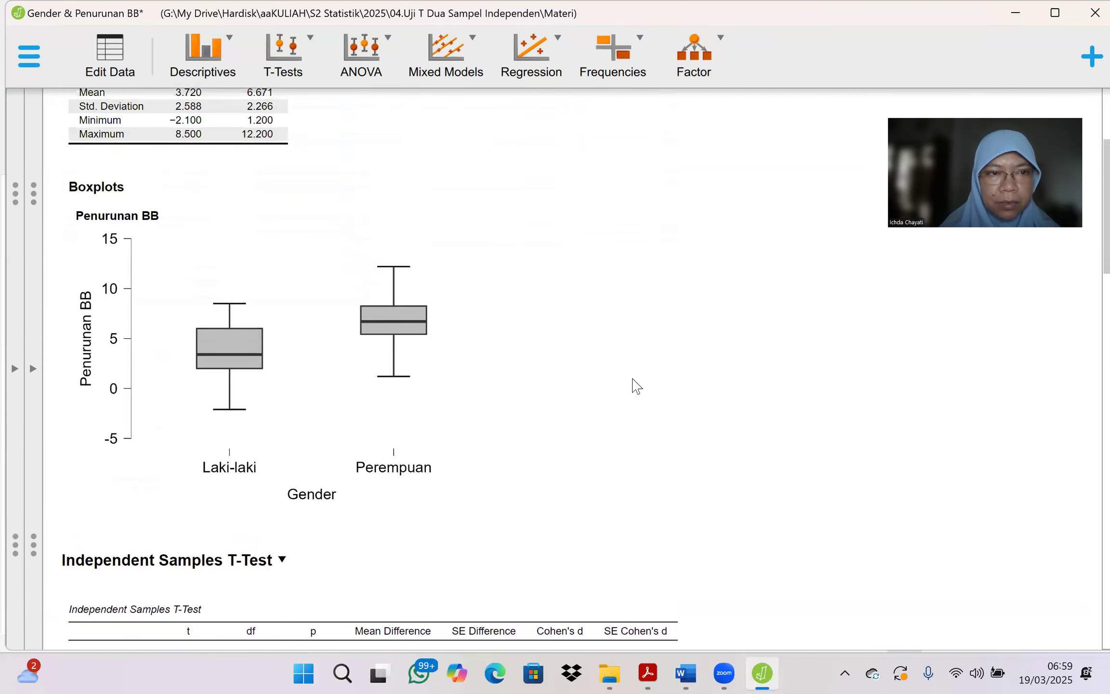
{"action": "scroll", "coordinate": [632, 383], "scroll_direction": "down", "scroll_amount": 5}
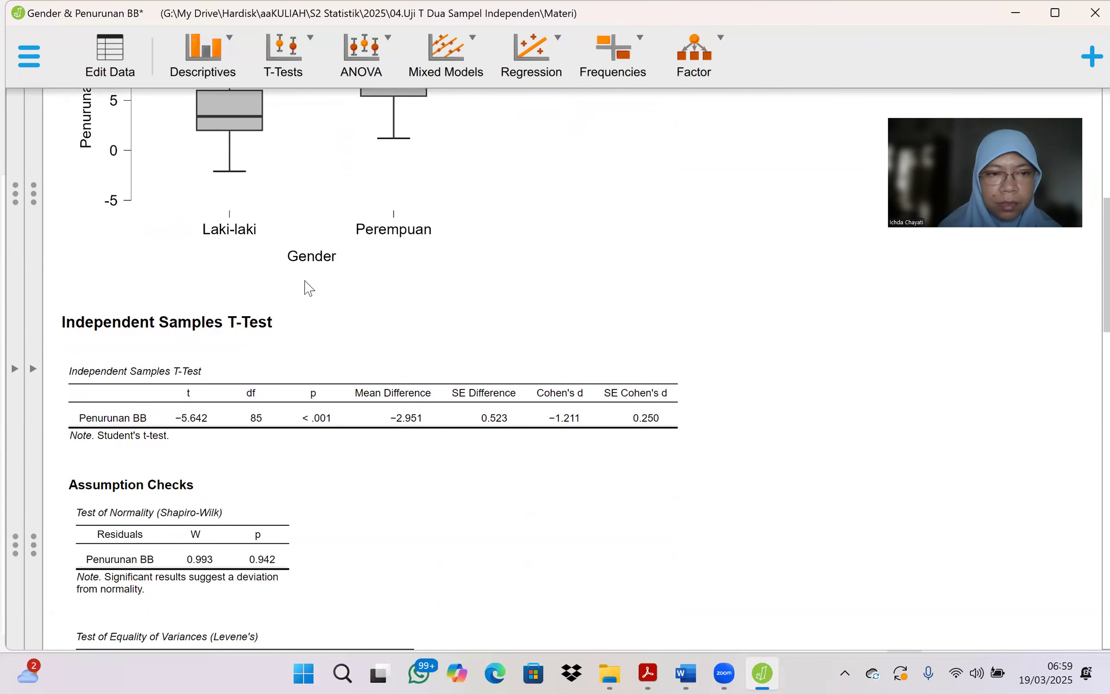
{"action": "key", "text": "super+shift+s"}
{"action": "left_click_drag", "start_coordinate": [52, 350], "coordinate": [351, 453]}
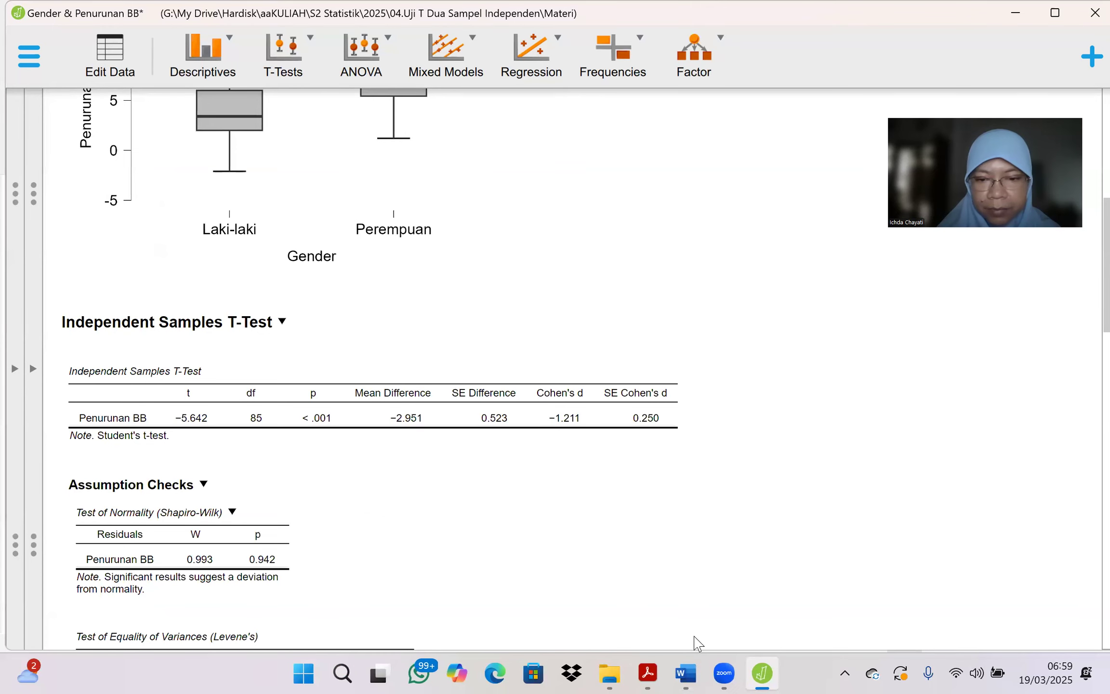
Step: Switch to the Word document and begin a line below the Tabel heading reading "Tabel 2 adalah hasil uji"
{"action": "left_click", "coordinate": [686, 673]}
{"action": "left_click", "coordinate": [88, 379]}
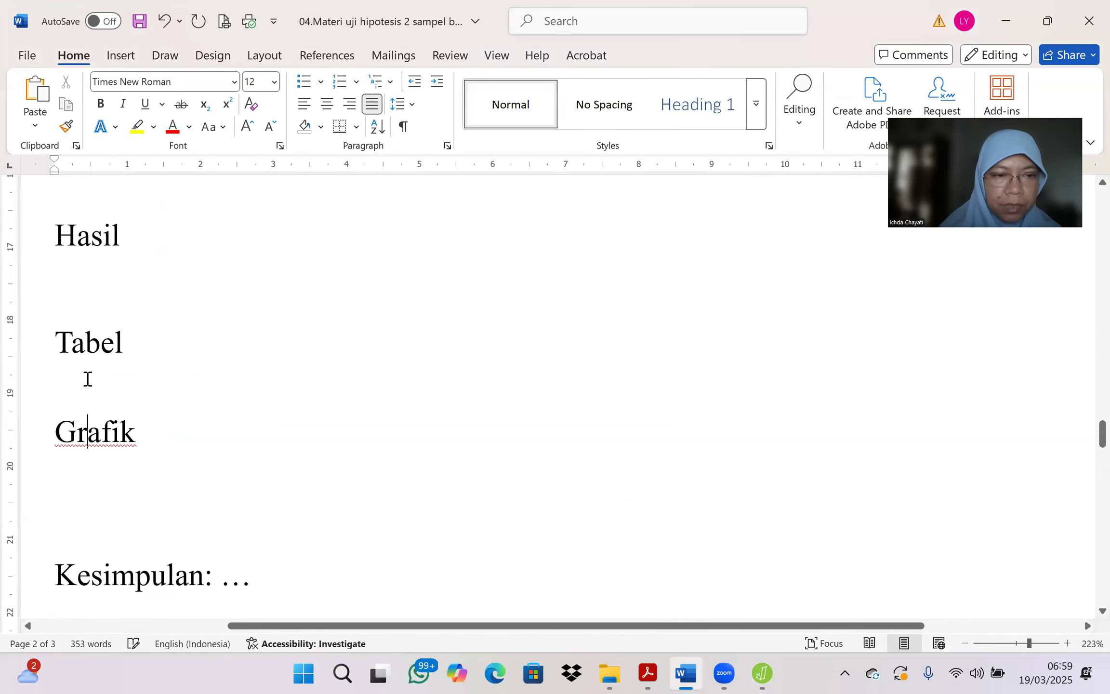
{"action": "left_click", "coordinate": [144, 343]}
{"action": "key", "text": "Return"}
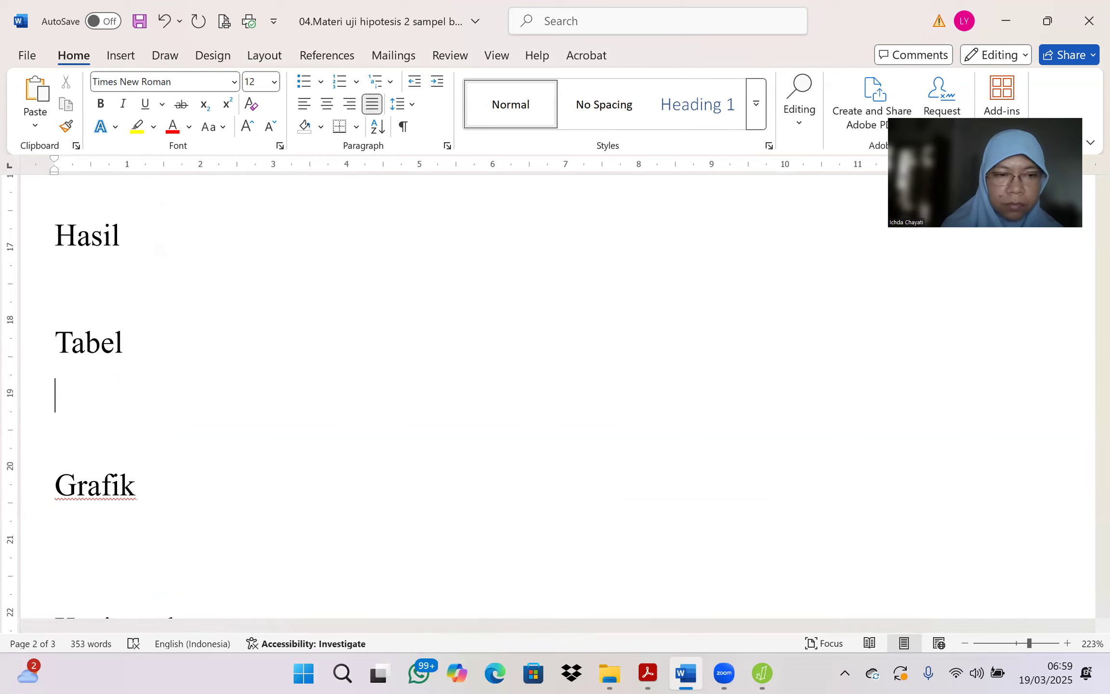
{"action": "type", "text": "Tabe"}
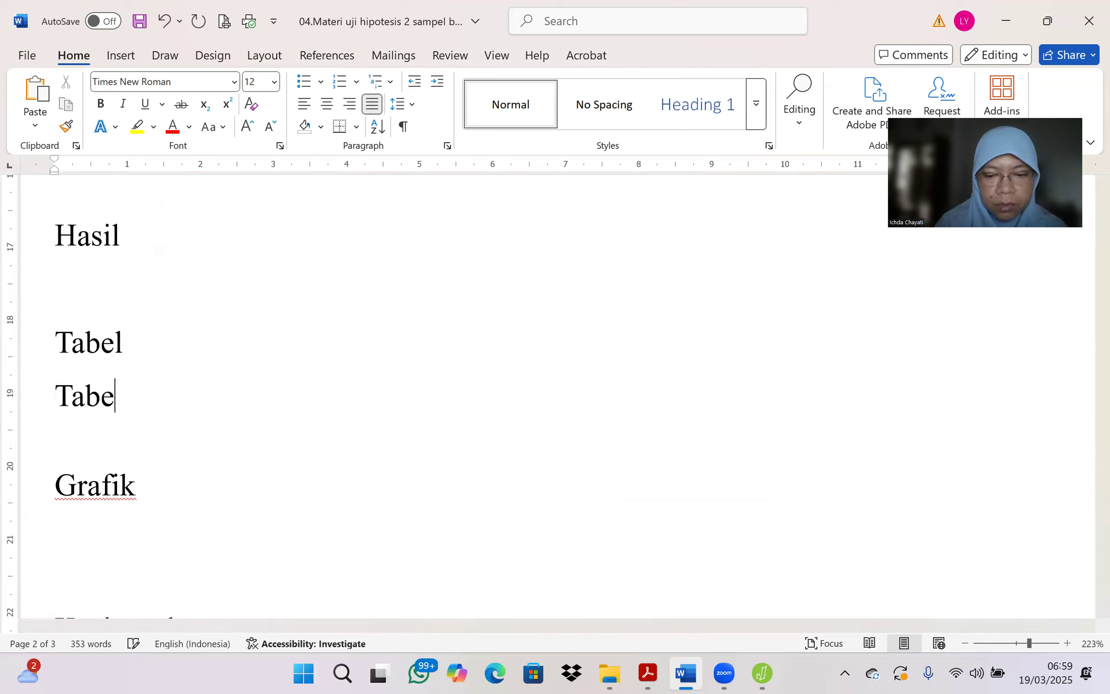
{"action": "type", "text": "l 2 a"}
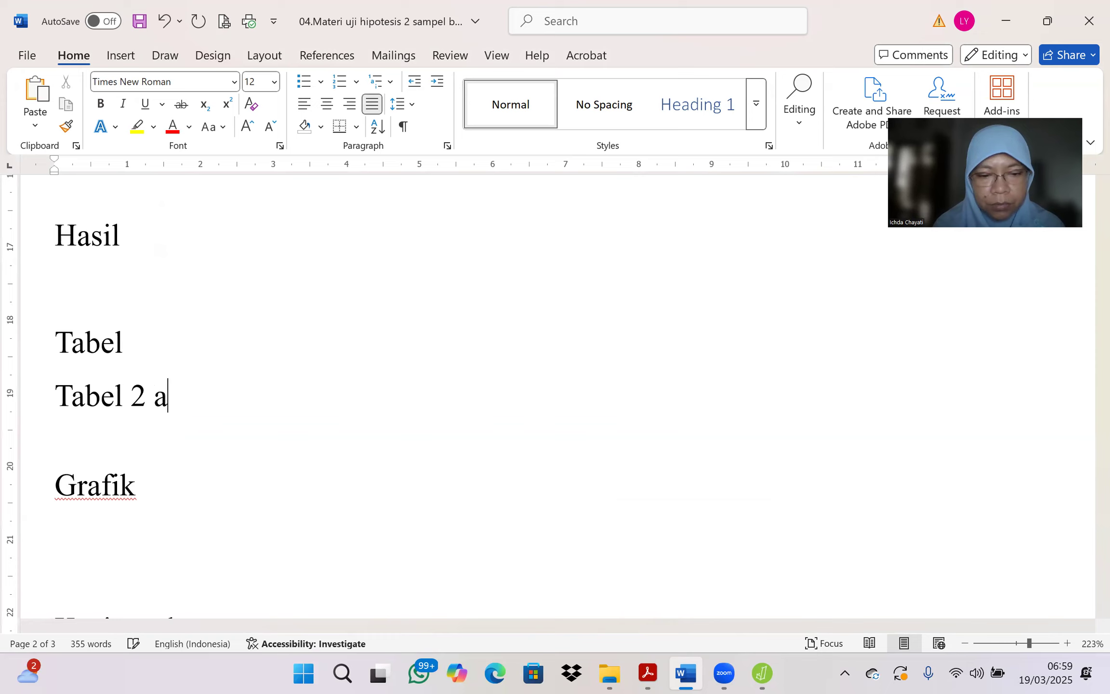
{"action": "type", "text": "dalah "}
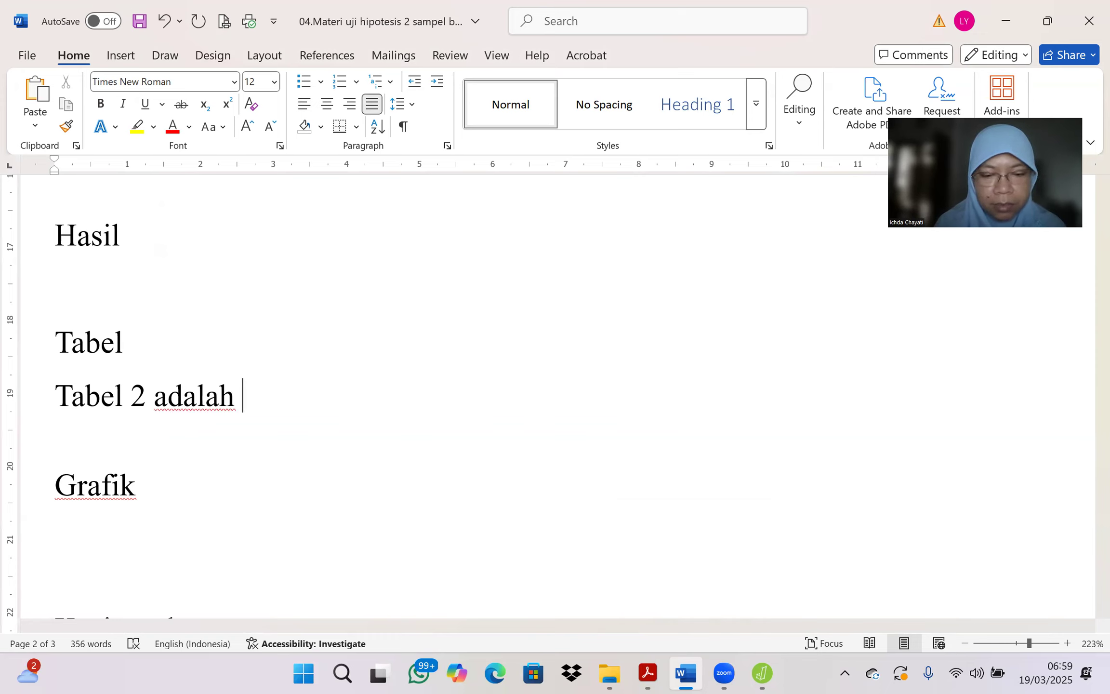
{"action": "type", "text": "tabel hasil"}
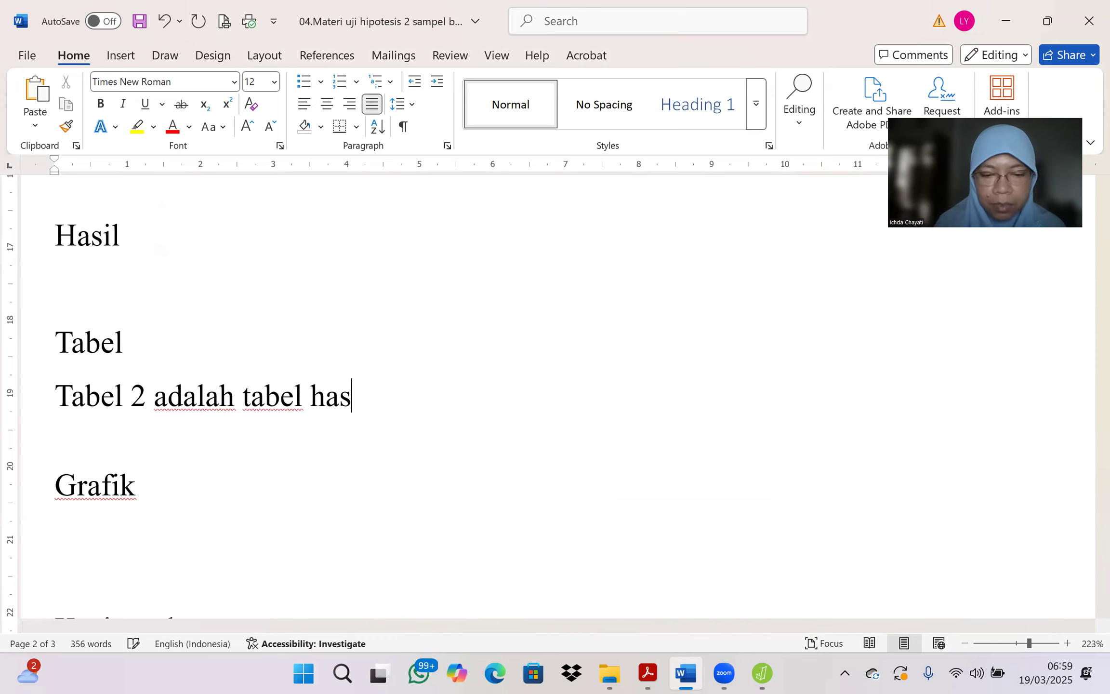
{"action": "key", "text": "BackSpace"}
{"action": "key", "text": "BackSpace"}
{"action": "key", "text": "BackSpace"}
{"action": "key", "text": "BackSpace"}
{"action": "key", "text": "BackSpace"}
{"action": "key", "text": "BackSpace"}
{"action": "key", "text": "BackSpace"}
{"action": "key", "text": "BackSpace"}
{"action": "key", "text": "BackSpace"}
{"action": "key", "text": "BackSpace"}
{"action": "key", "text": "BackSpace"}
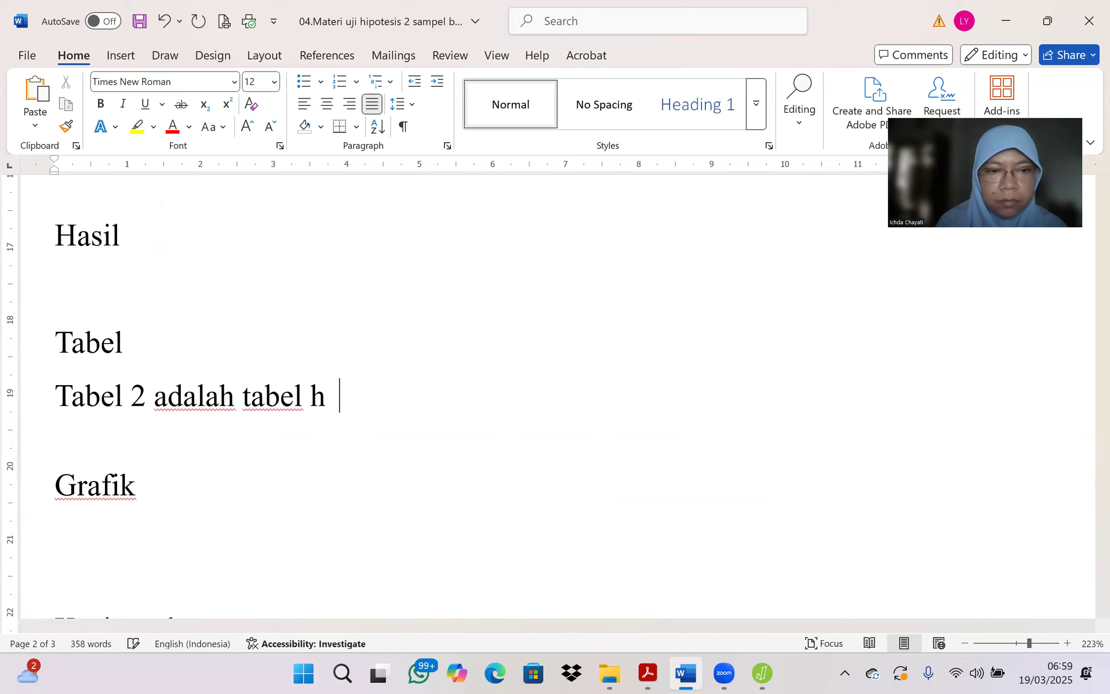
{"action": "type", "text": "hasil uji"}
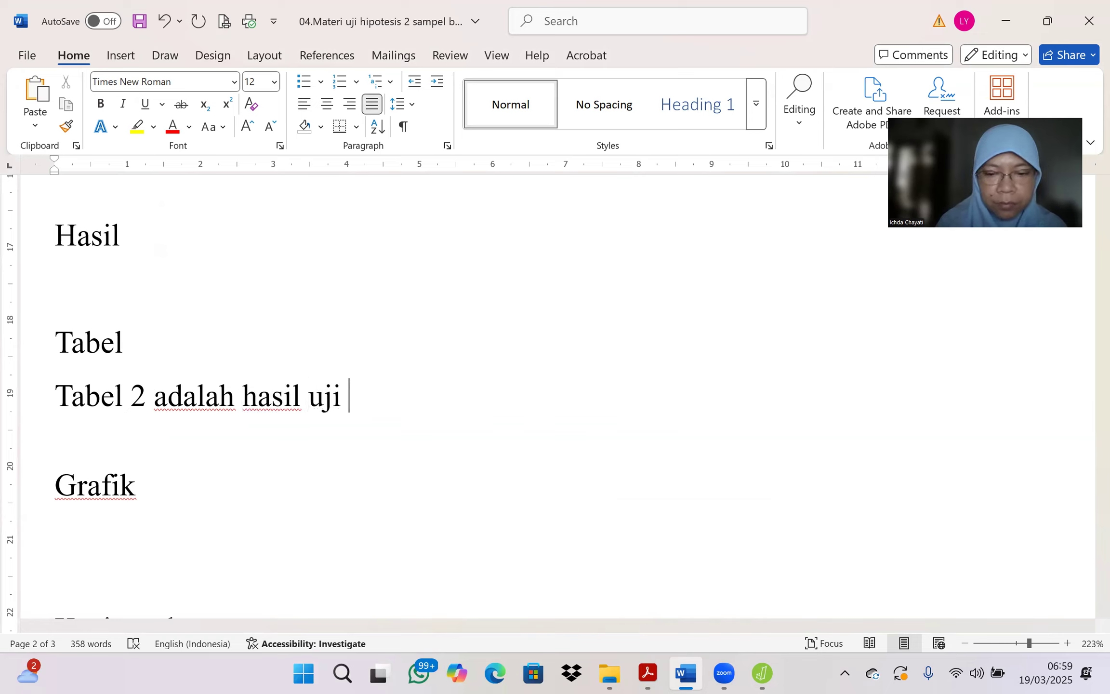
{"action": "type", "text": " T dua sampel bebas p"}
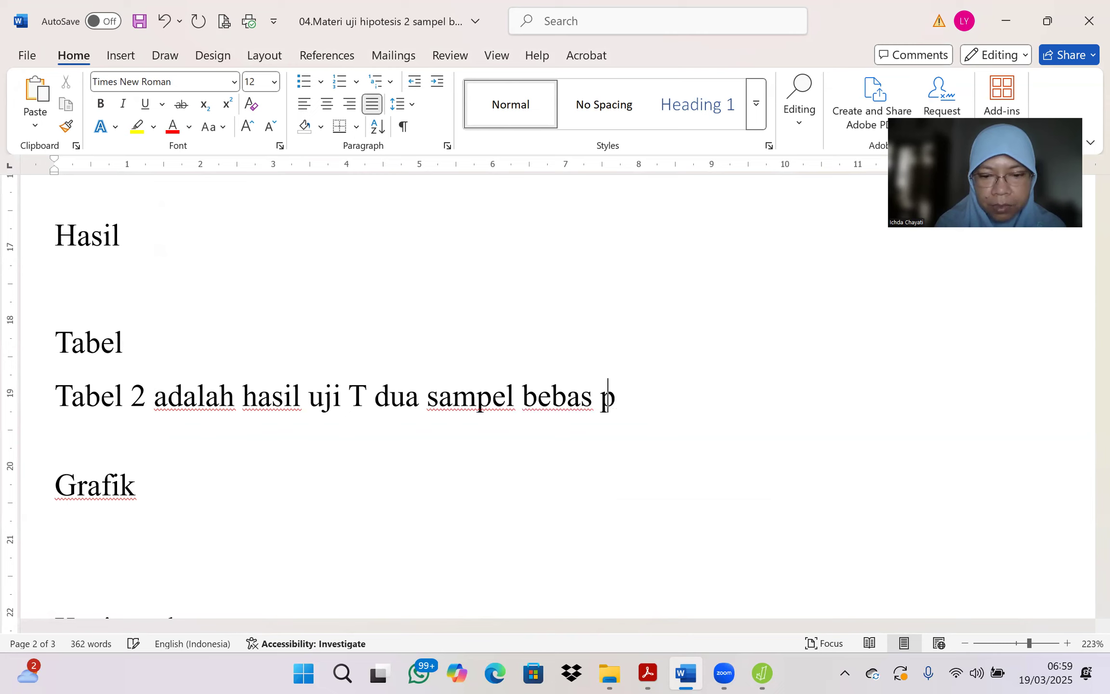
{"action": "type", "text": "arametrik (Stu"}
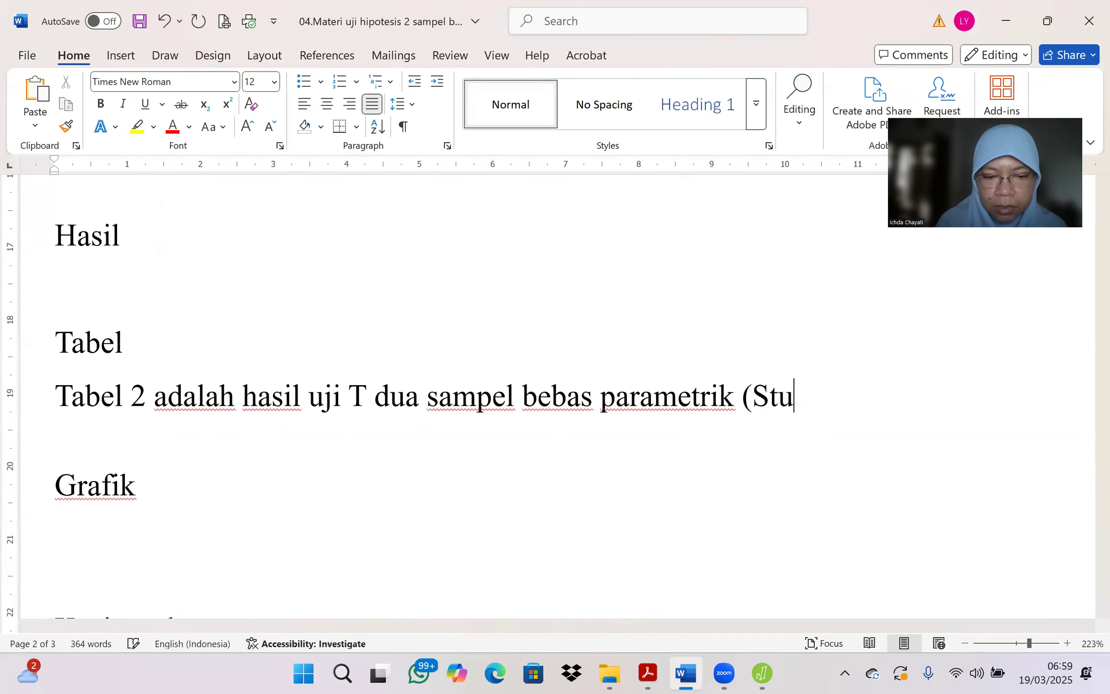
{"action": "type", "text": "dent"}
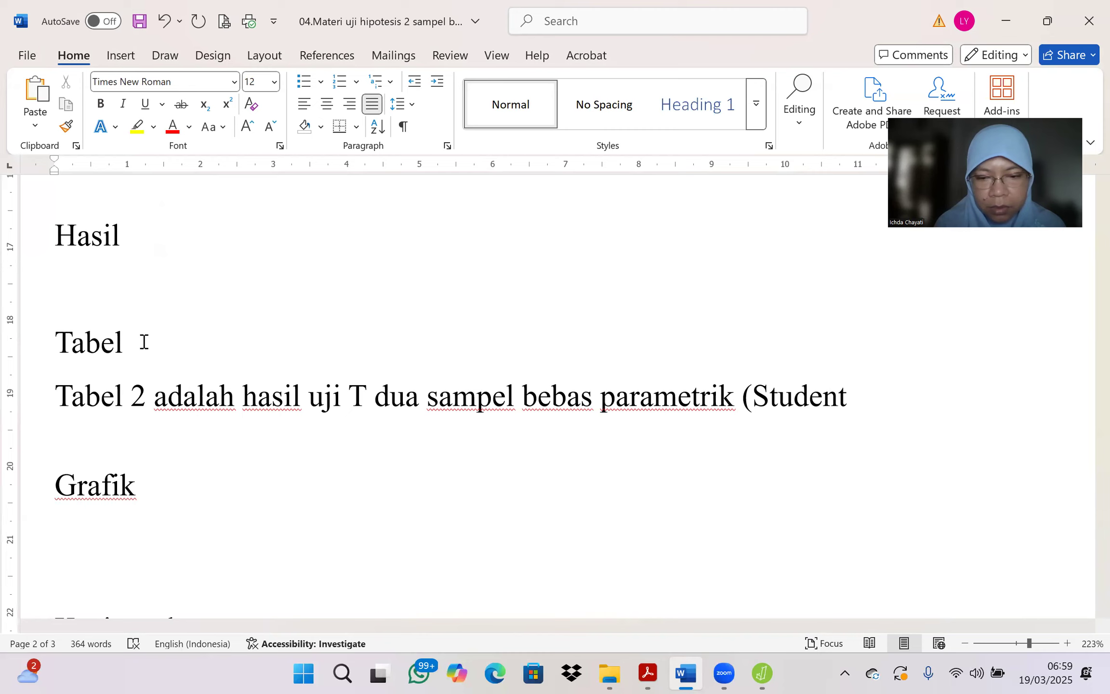
Step: Complete the Tabel 2 sentence with "T dua sampel bebas parametrik (Student test) penurunan BB kelompok laki2 dan Perempuan" and start a new line
{"action": "type", "text": "test)"}
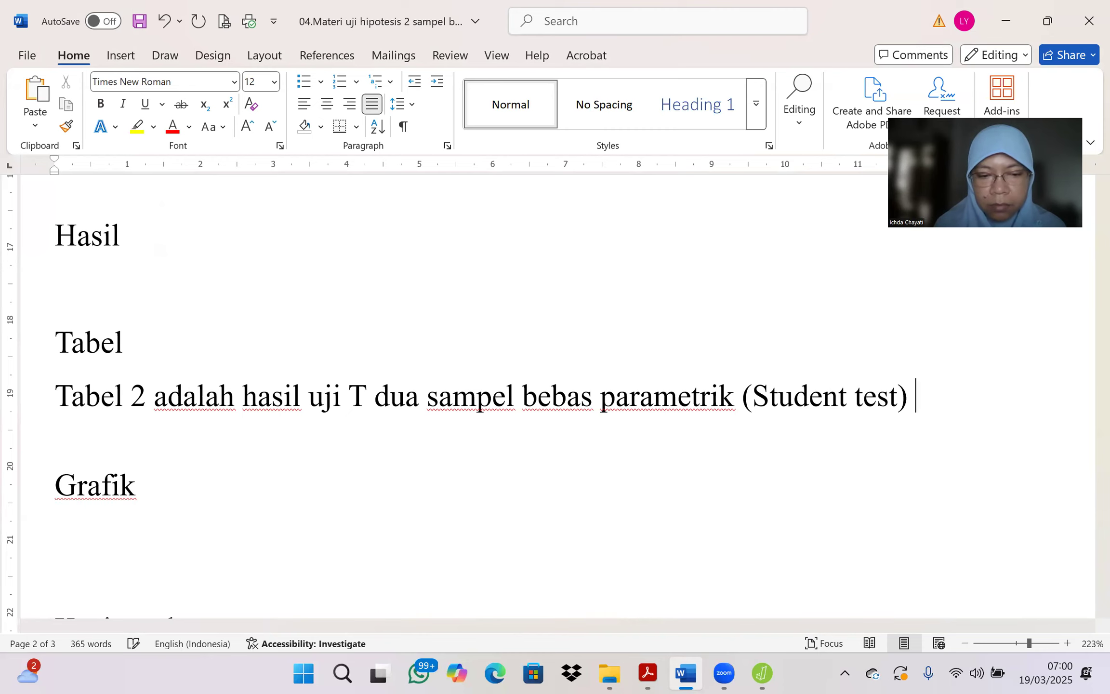
{"action": "type", "text": " penuruann"}
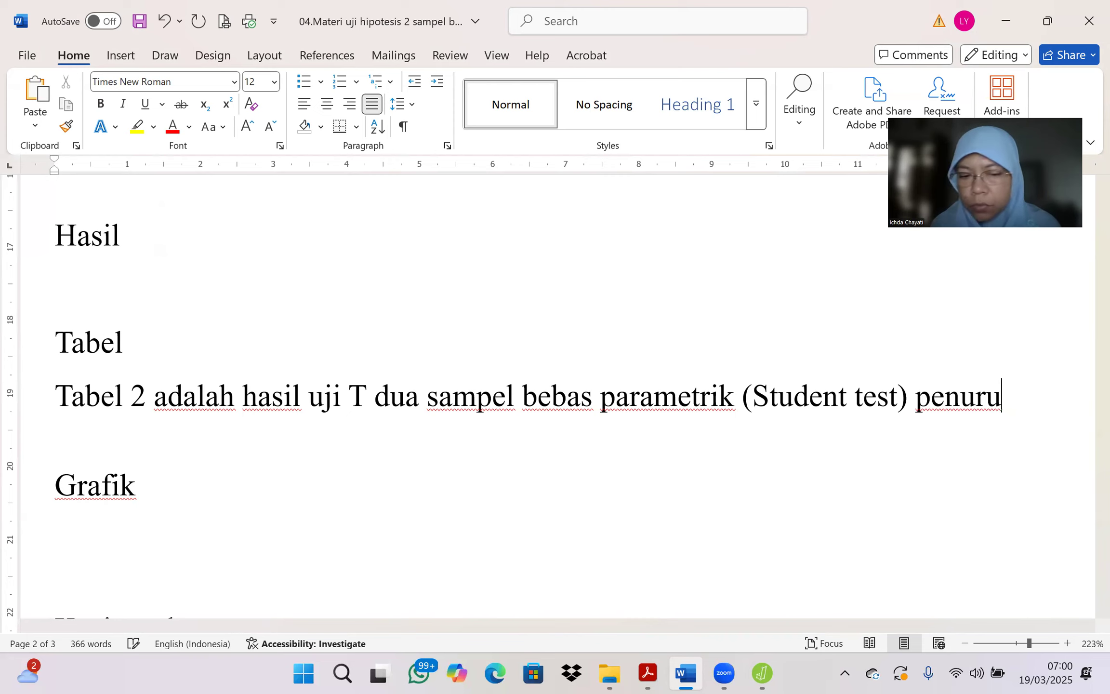
{"action": "type", "text": "nan BB kelom"}
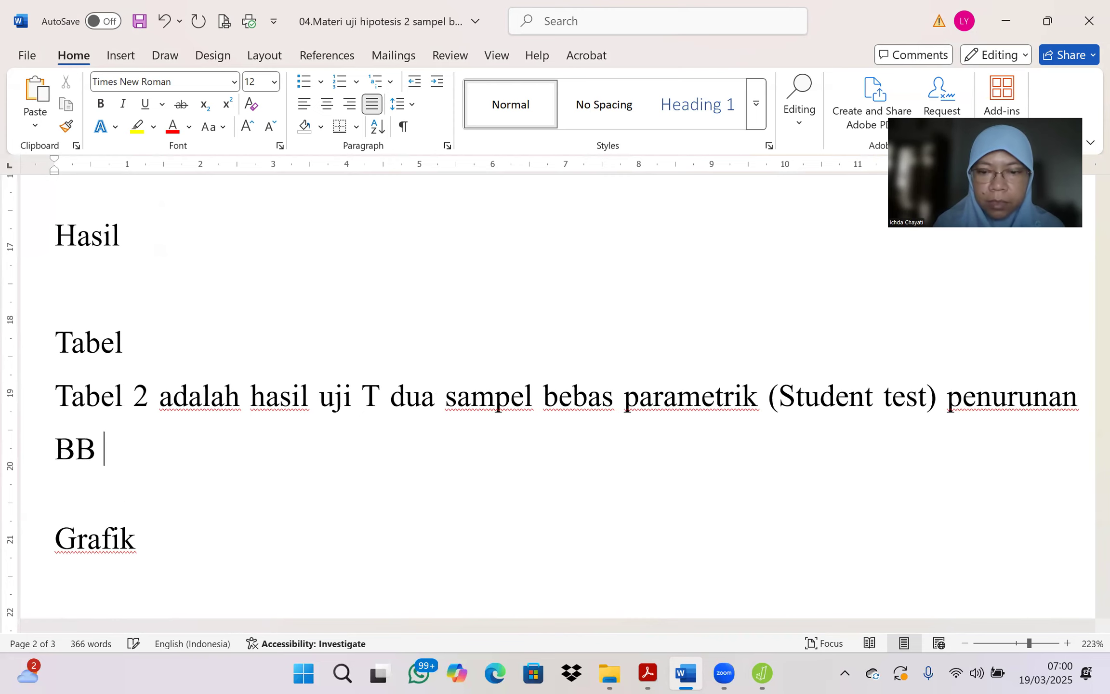
{"action": "type", "text": "pok "}
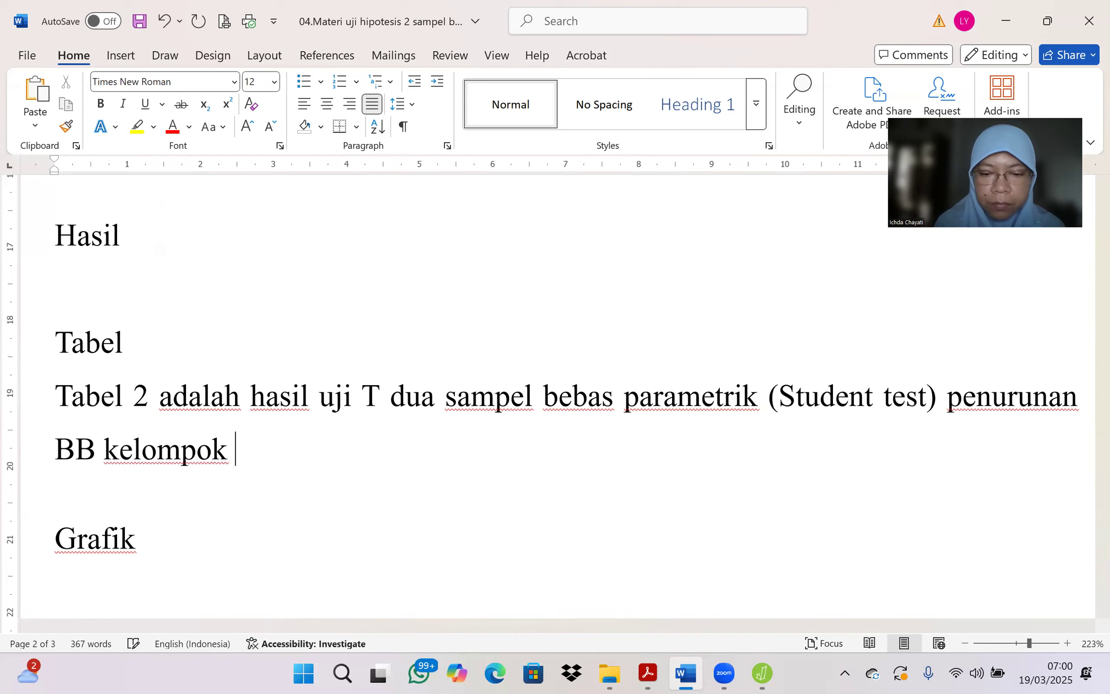
{"action": "type", "text": "laki2 dan per"}
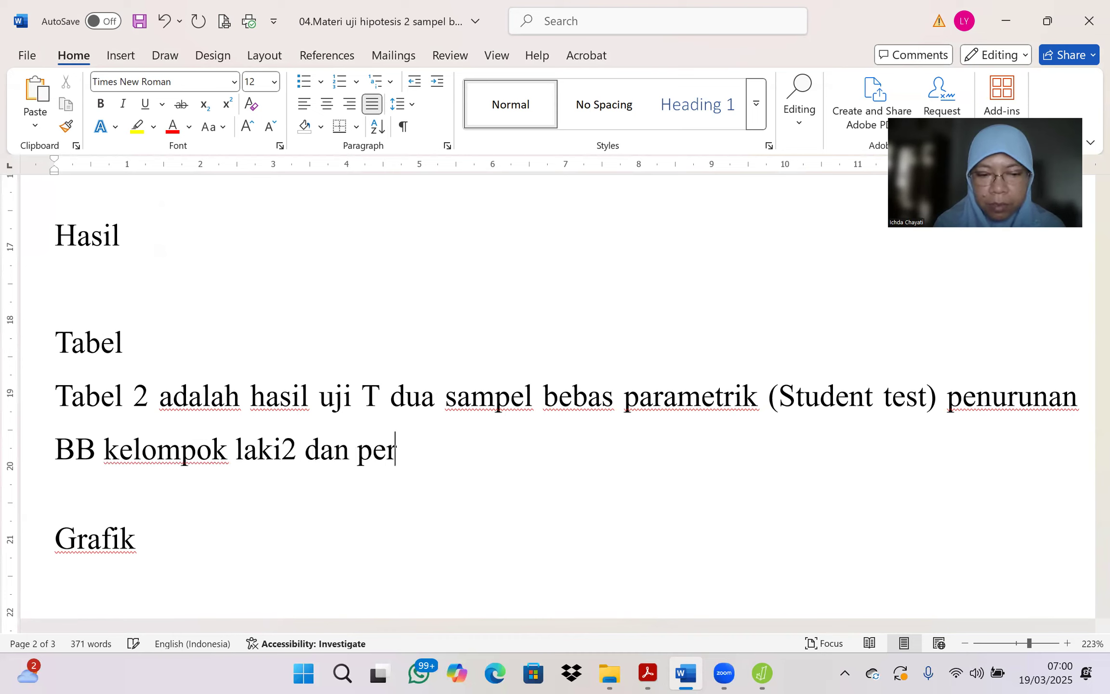
{"action": "type", "text": "empuan"}
{"action": "key", "text": "Return"}
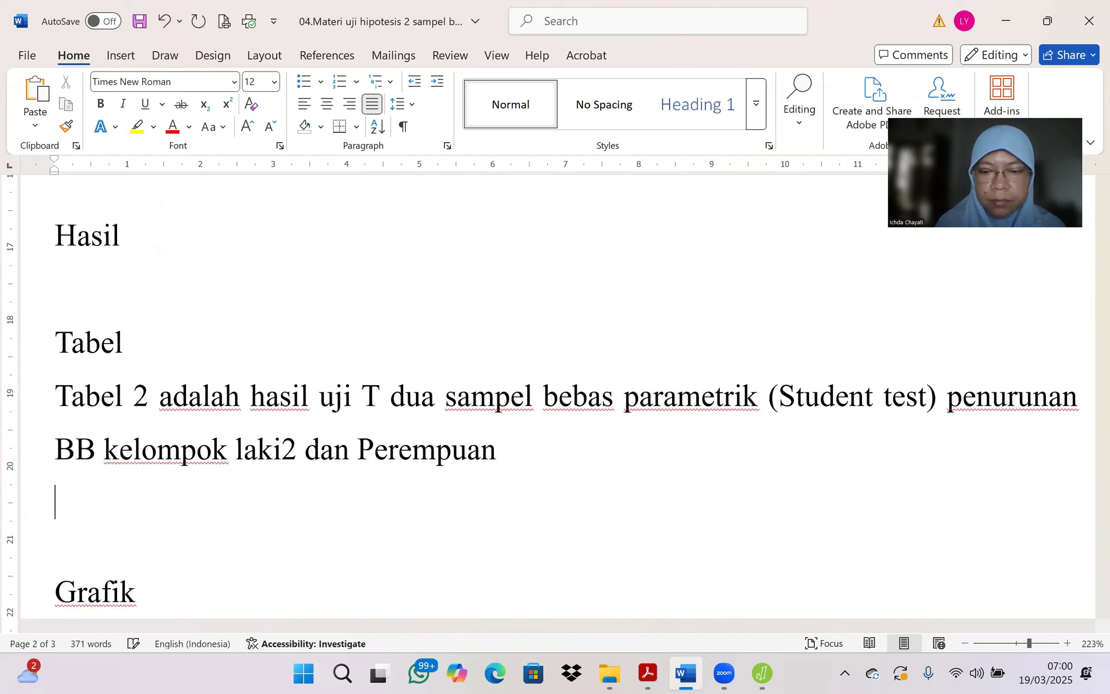
Step: Add the table caption "Tabel 2. Hasil uji T penurunan BB" below the introductory sentence, followed by an empty line
{"action": "type", "text": "T"}
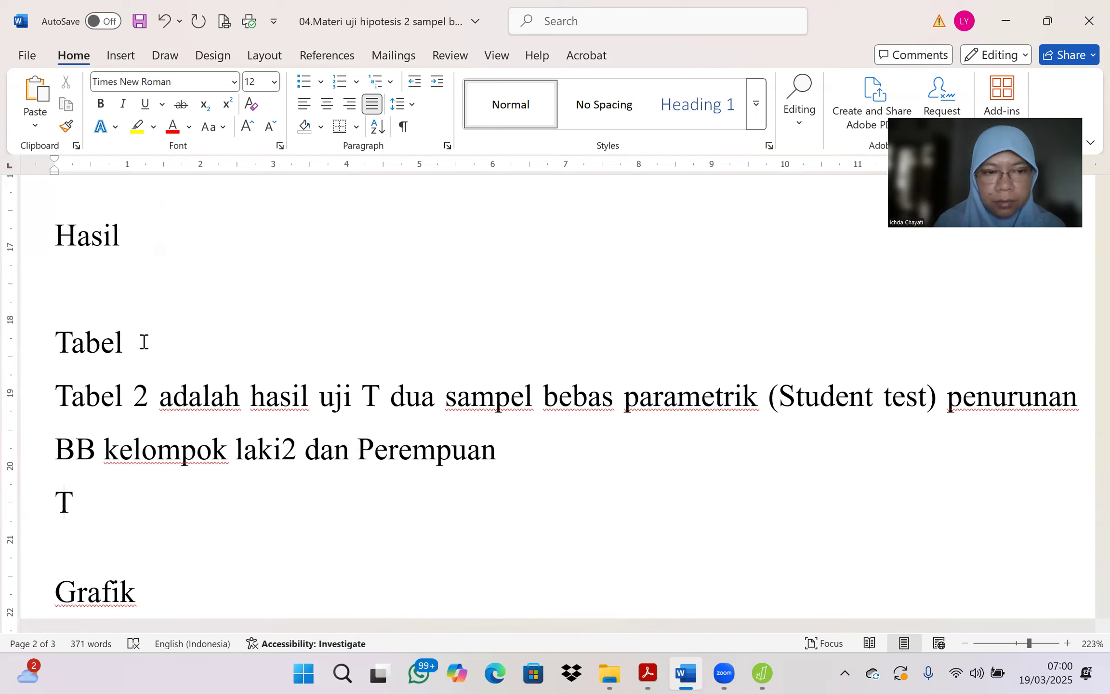
{"action": "type", "text": "abel 2"}
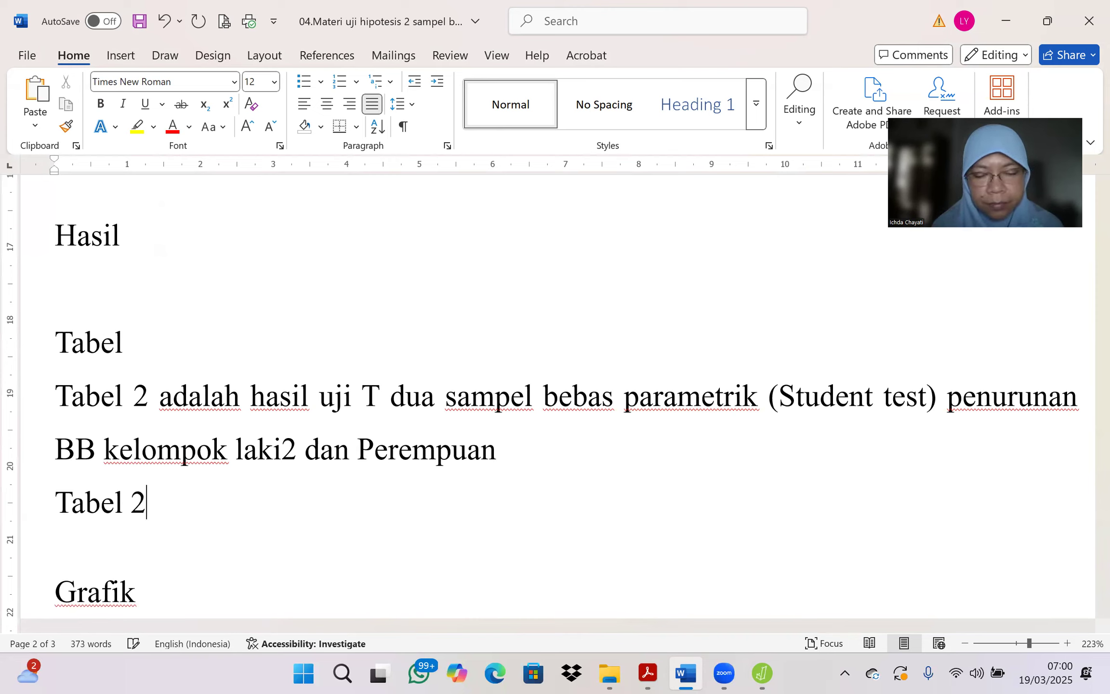
{"action": "type", "text": "."}
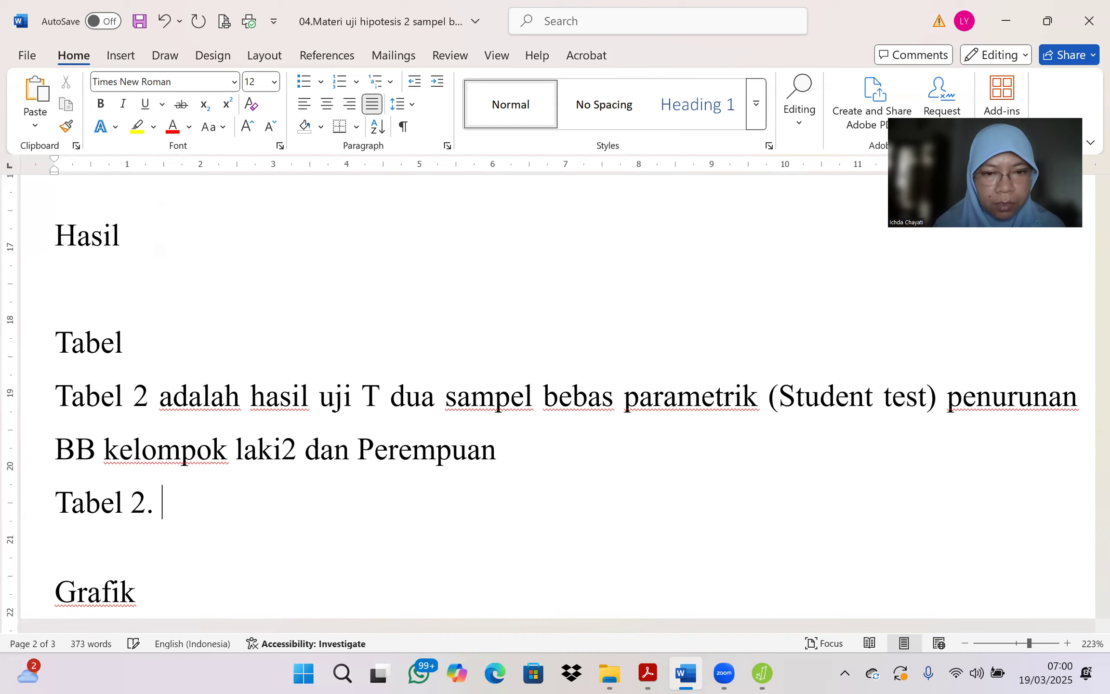
{"action": "type", "text": " Hasil"}
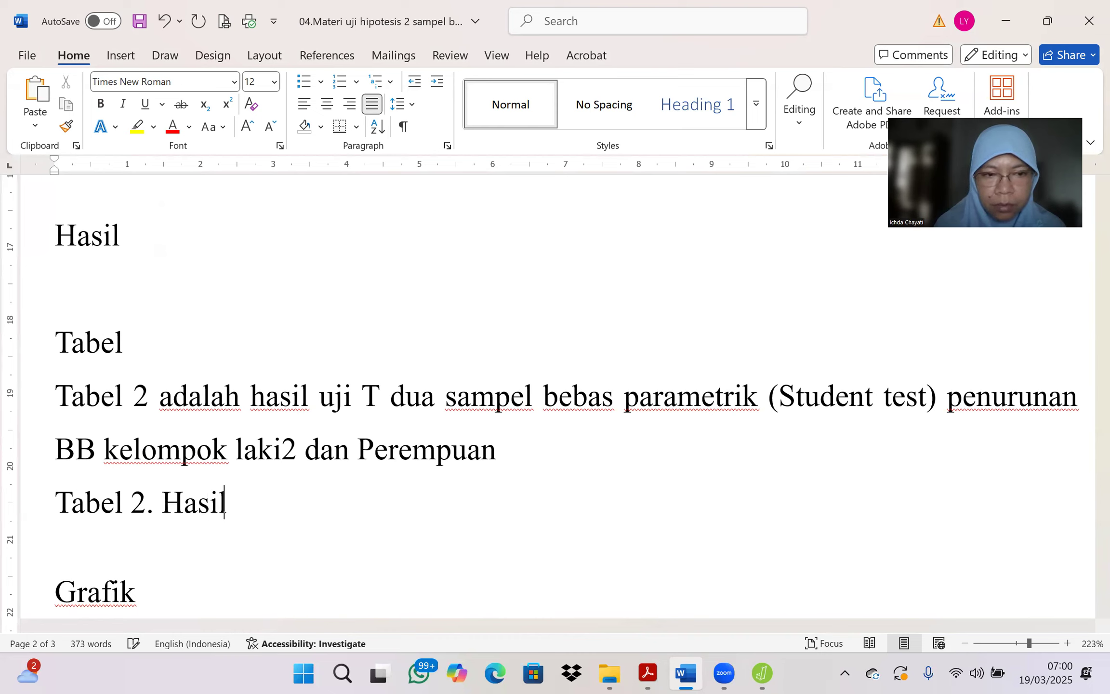
{"action": "type", "text": " uji "}
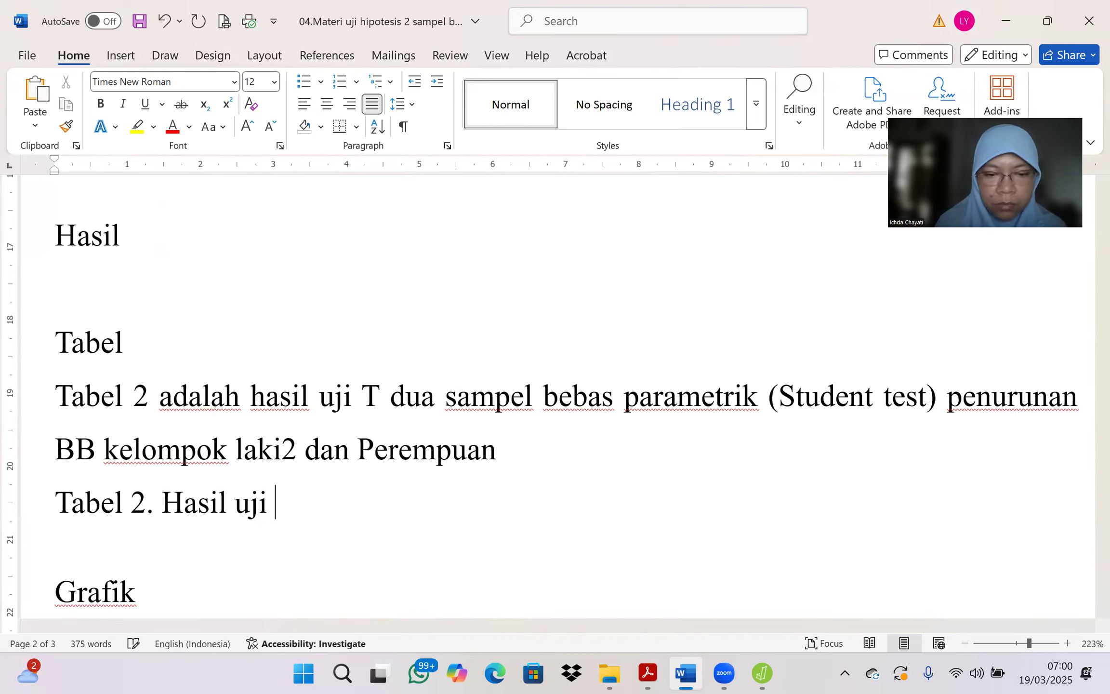
{"action": "type", "text": "T penurunan BB"}
{"action": "key", "text": "Return"}
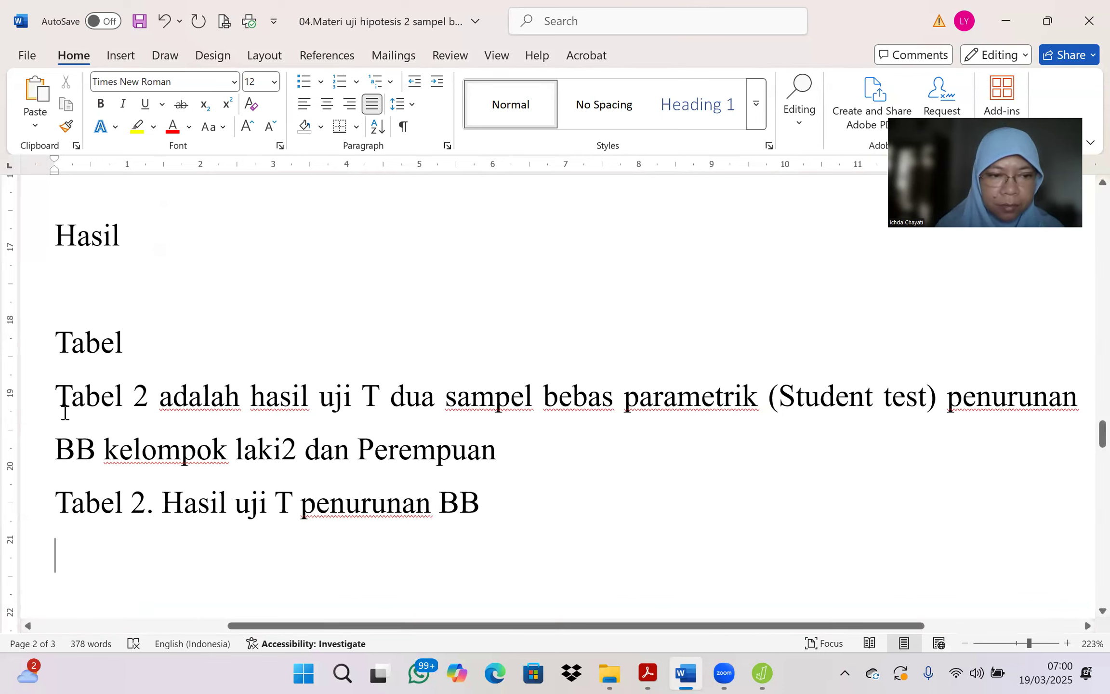
Step: Paste the captured t-test table below the Tabel 2 caption and shrink the picture to about half its width
{"action": "right_click", "coordinate": [58, 562]}
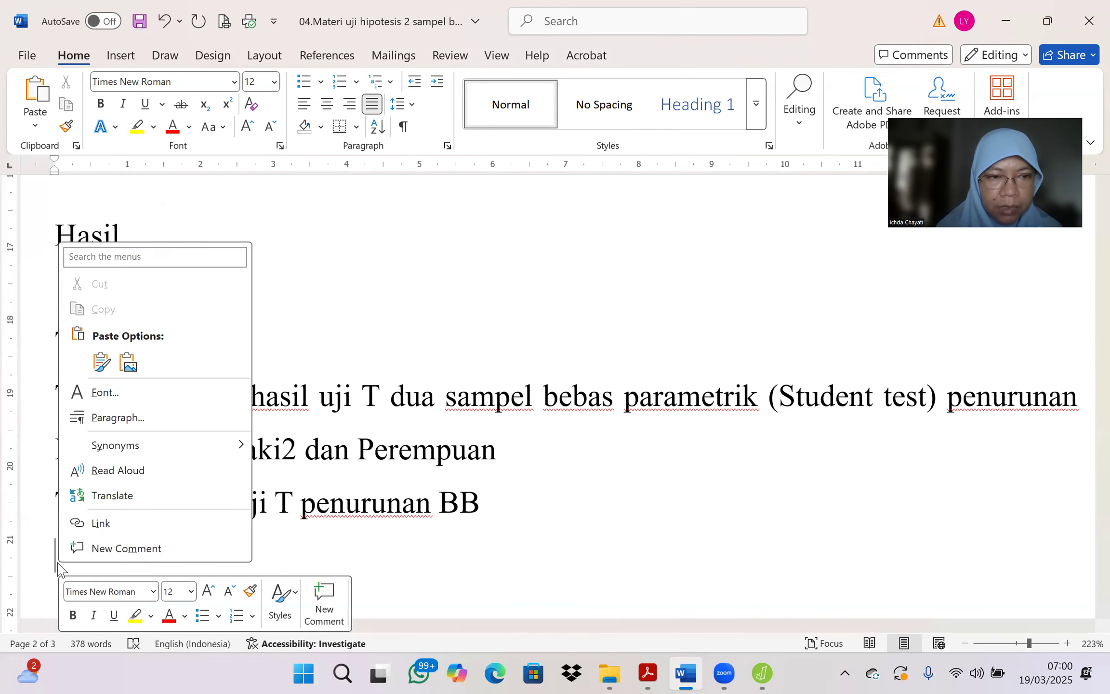
{"action": "left_click", "coordinate": [96, 362]}
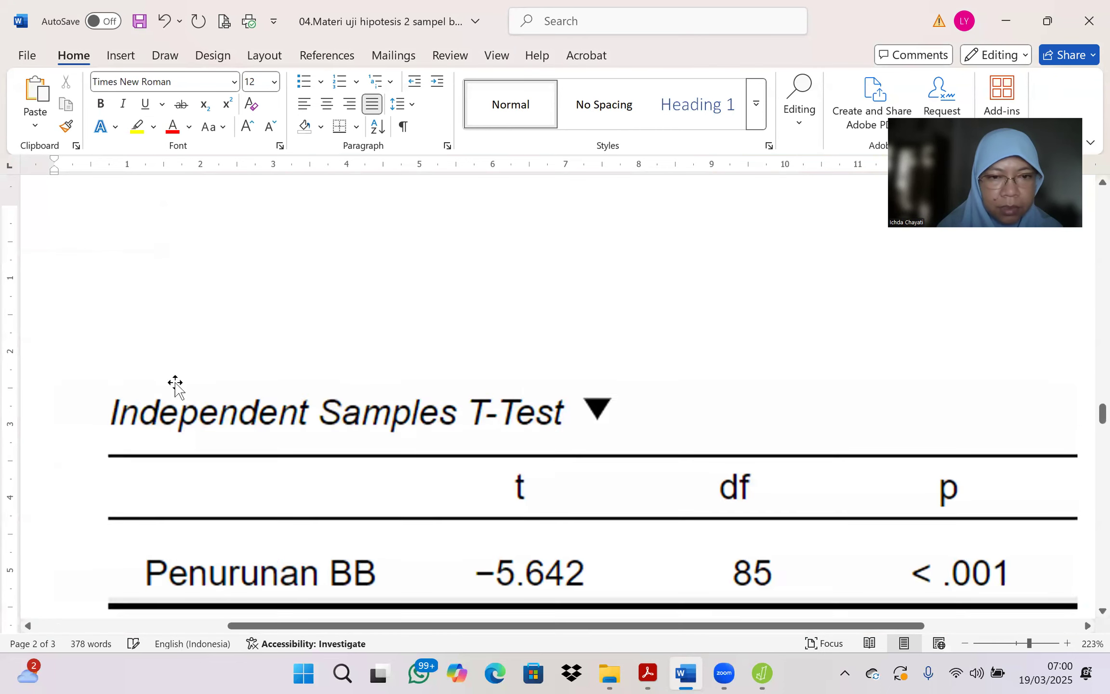
{"action": "left_click", "coordinate": [215, 409]}
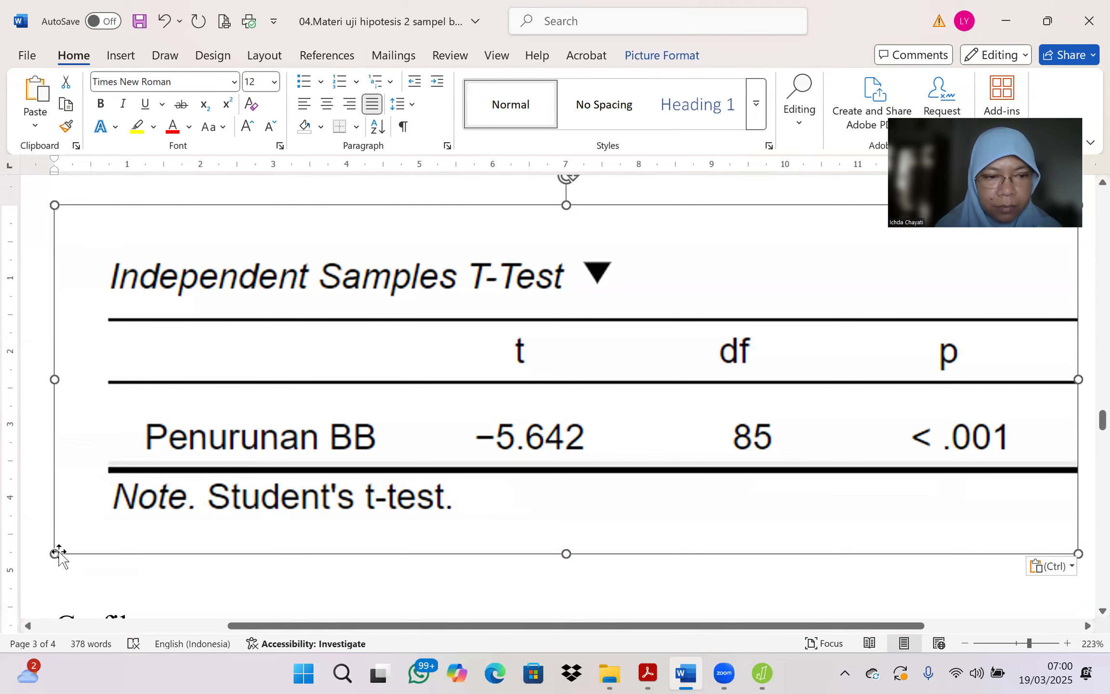
{"action": "left_click_drag", "start_coordinate": [54, 554], "coordinate": [378, 312]}
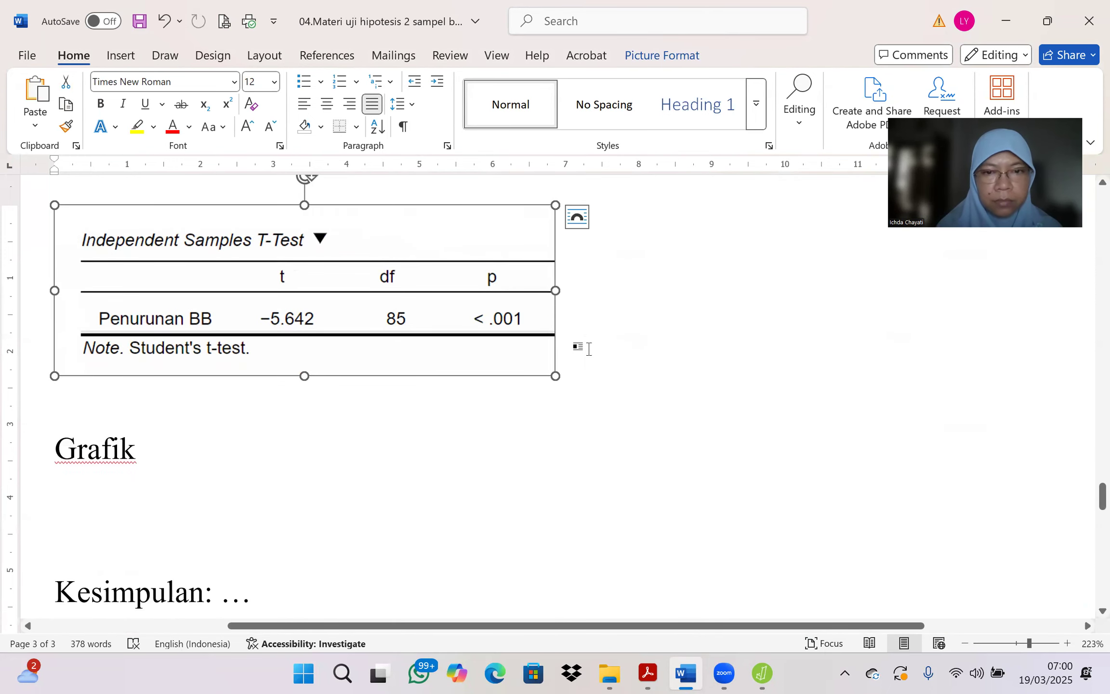
Step: Start an indented paragraph below the t-test table reading "Penurunan BB pada kelompok laki2 dan Perempuan menunjukkan"
{"action": "left_click", "coordinate": [589, 348]}
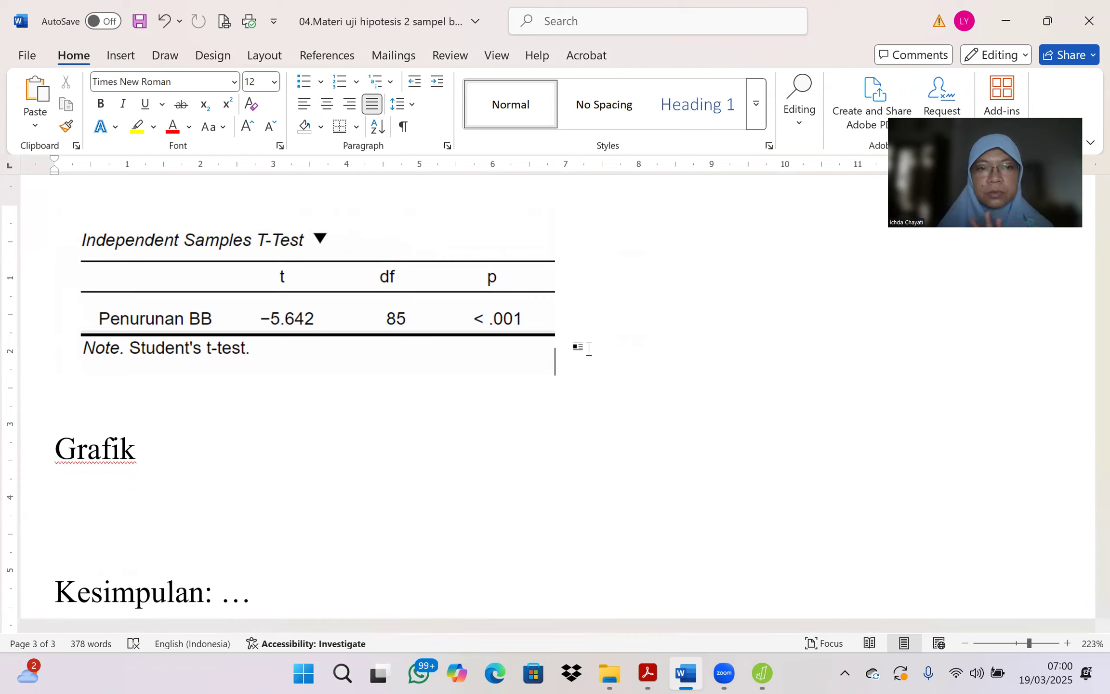
{"action": "key", "text": "Return"}
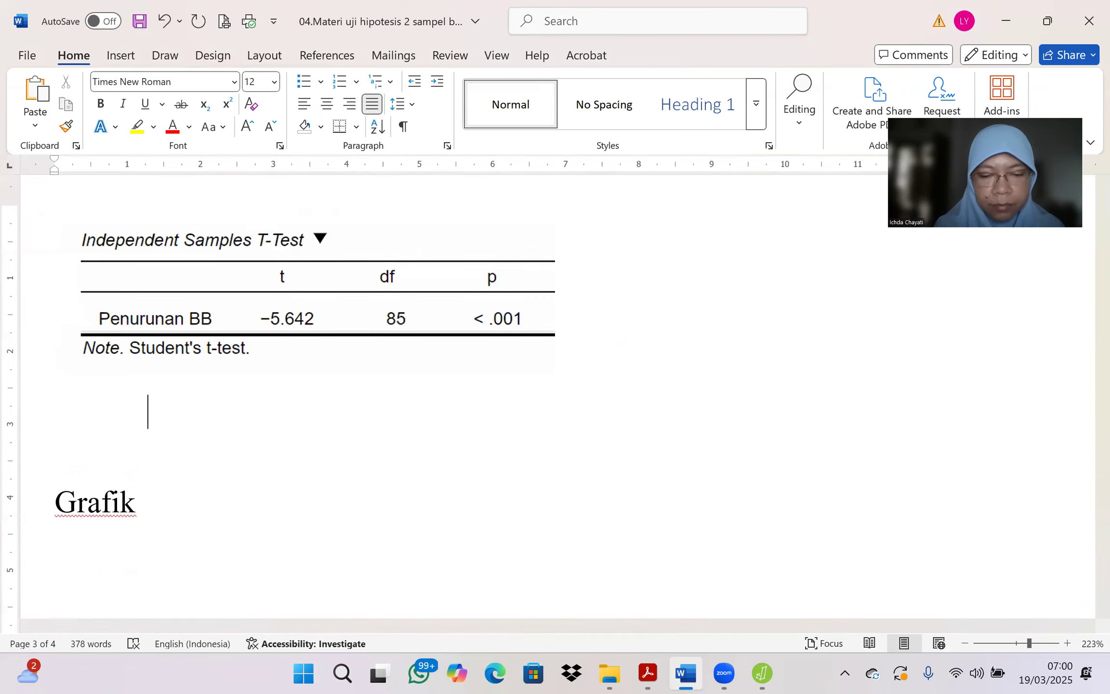
{"action": "type", "text": "Penuru"}
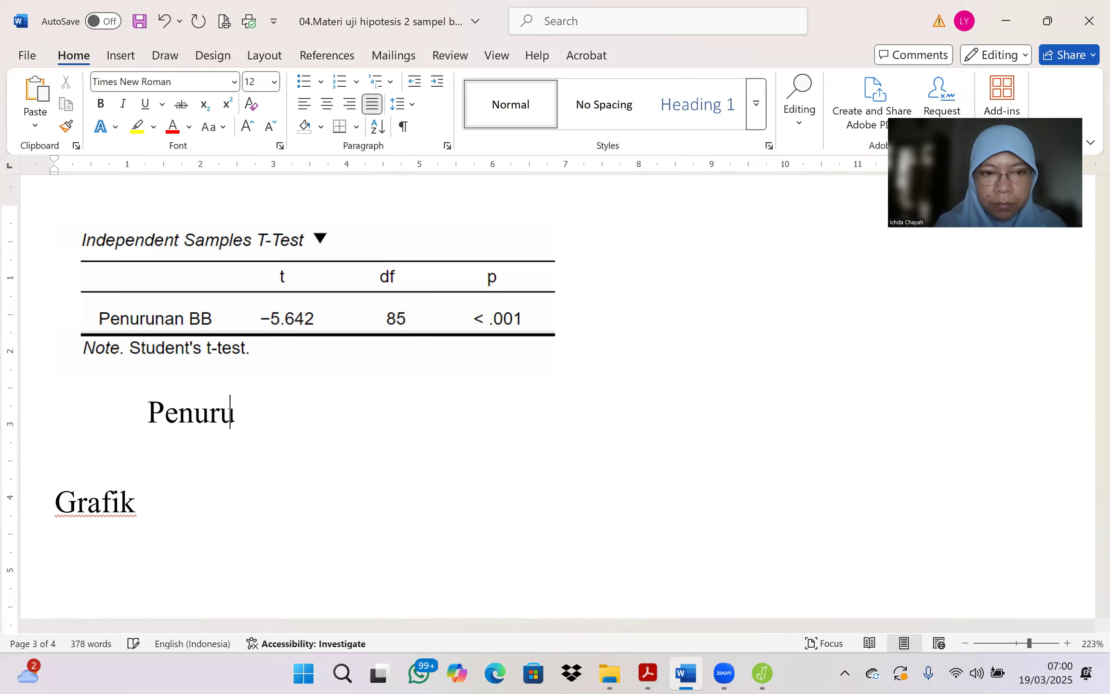
{"action": "type", "text": "nan BB "}
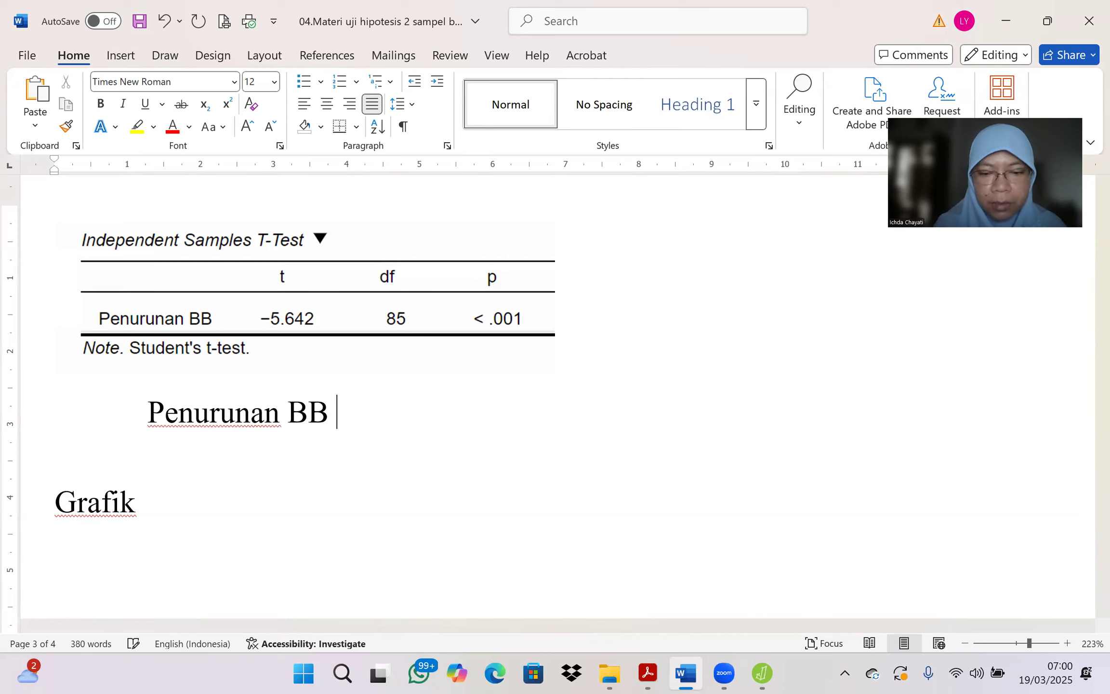
{"action": "type", "text": "pada kelompo"}
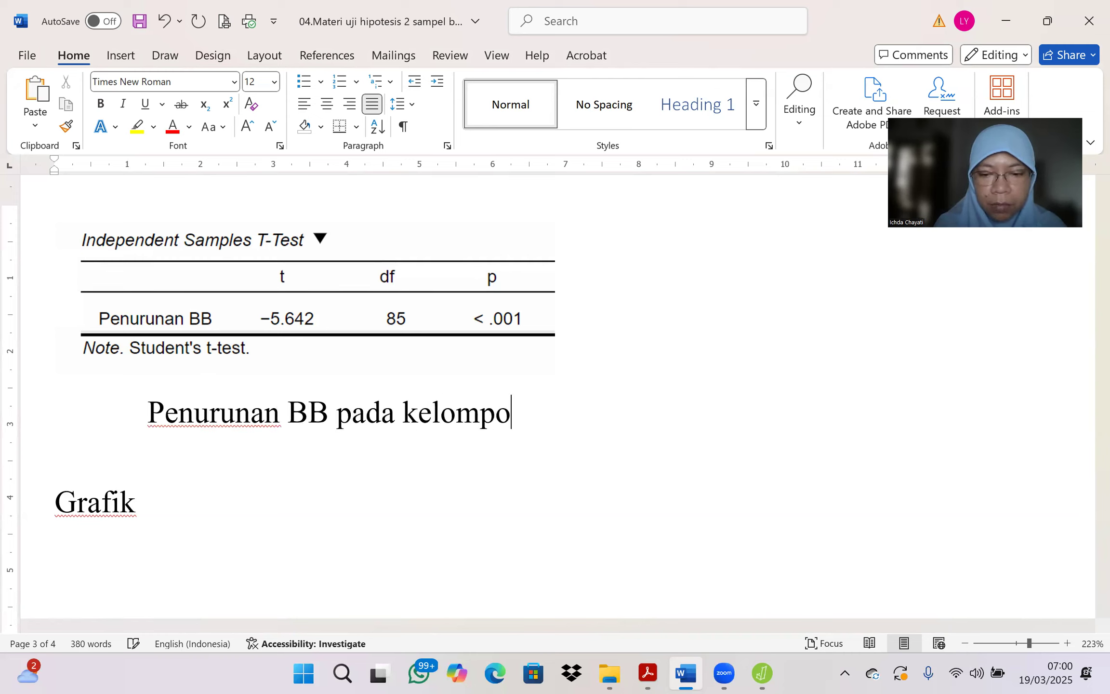
{"action": "type", "text": "k laki2 dan "}
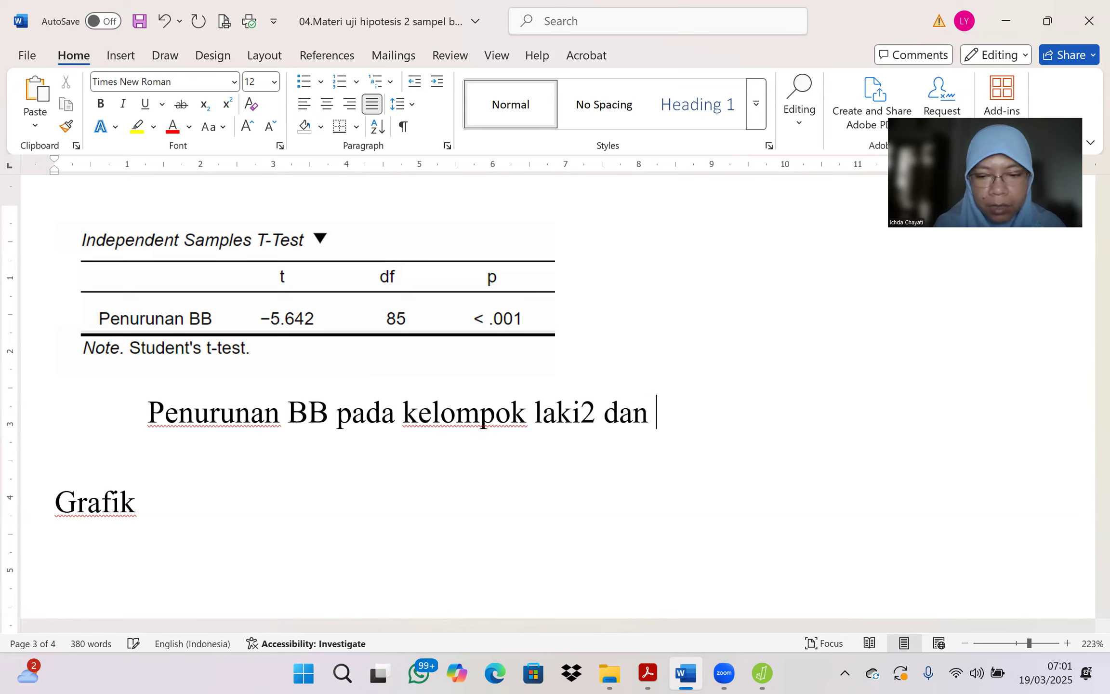
{"action": "type", "text": "perempuan me"}
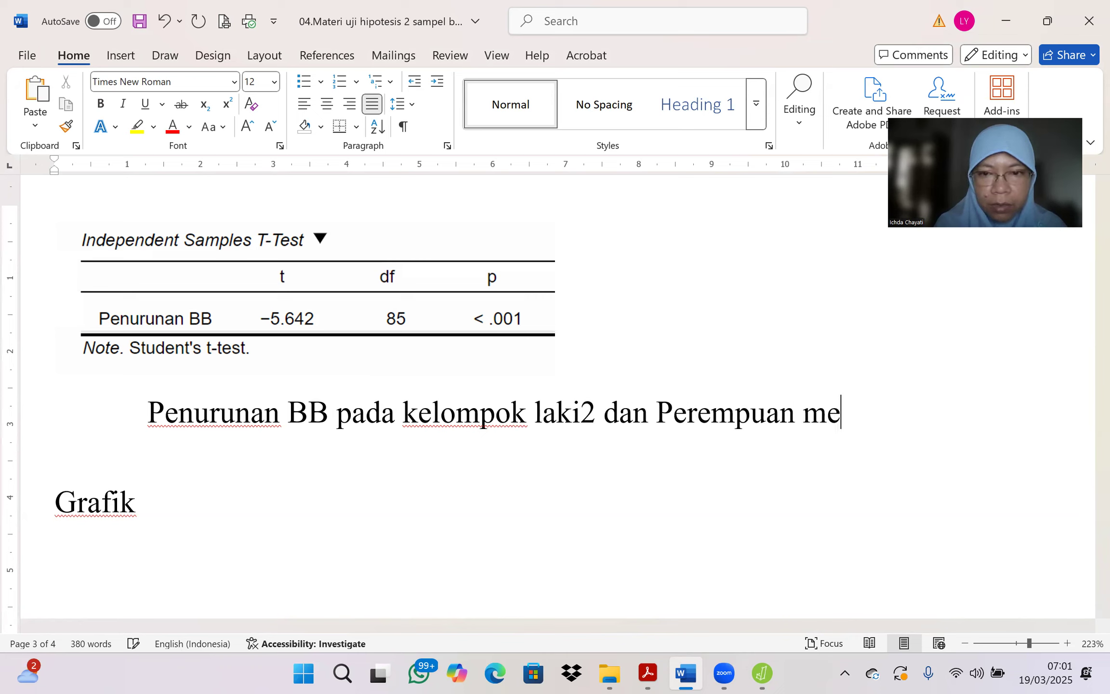
{"action": "type", "text": "nunjukka"}
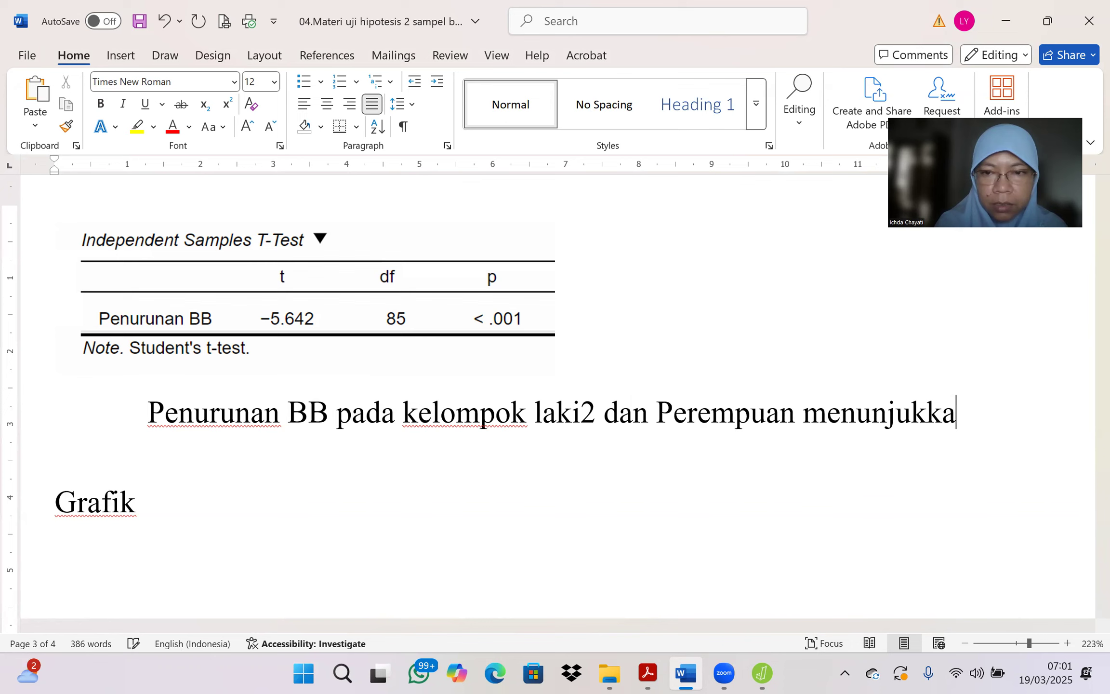
{"action": "type", "text": "n perbedaa"}
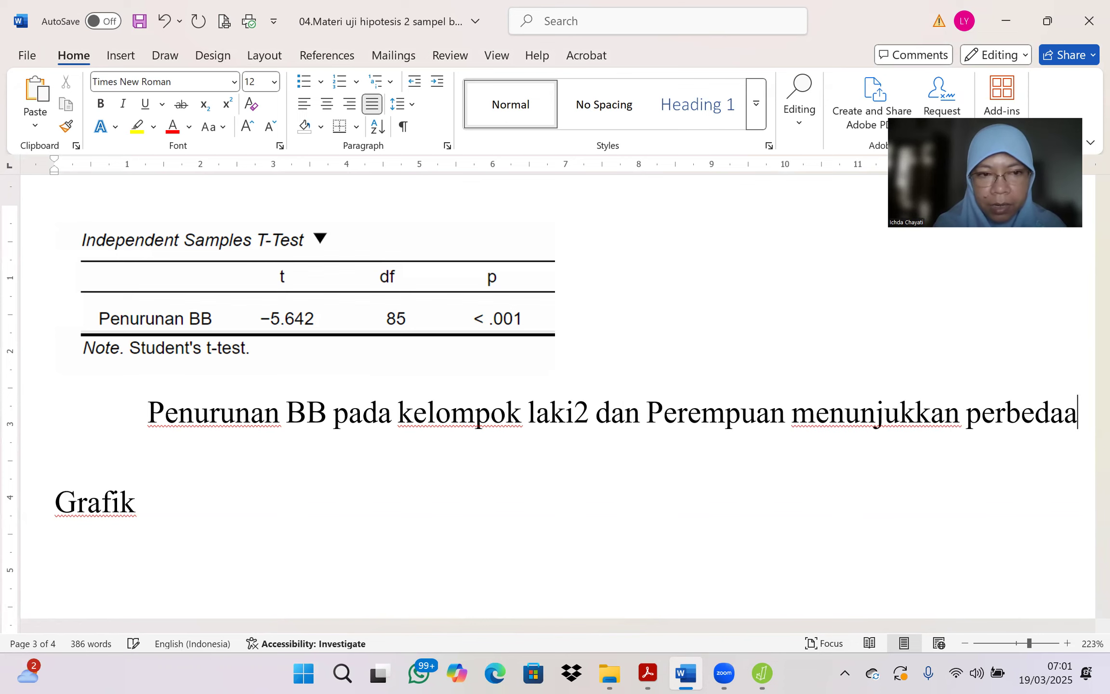
{"action": "type", "text": "n nyata"}
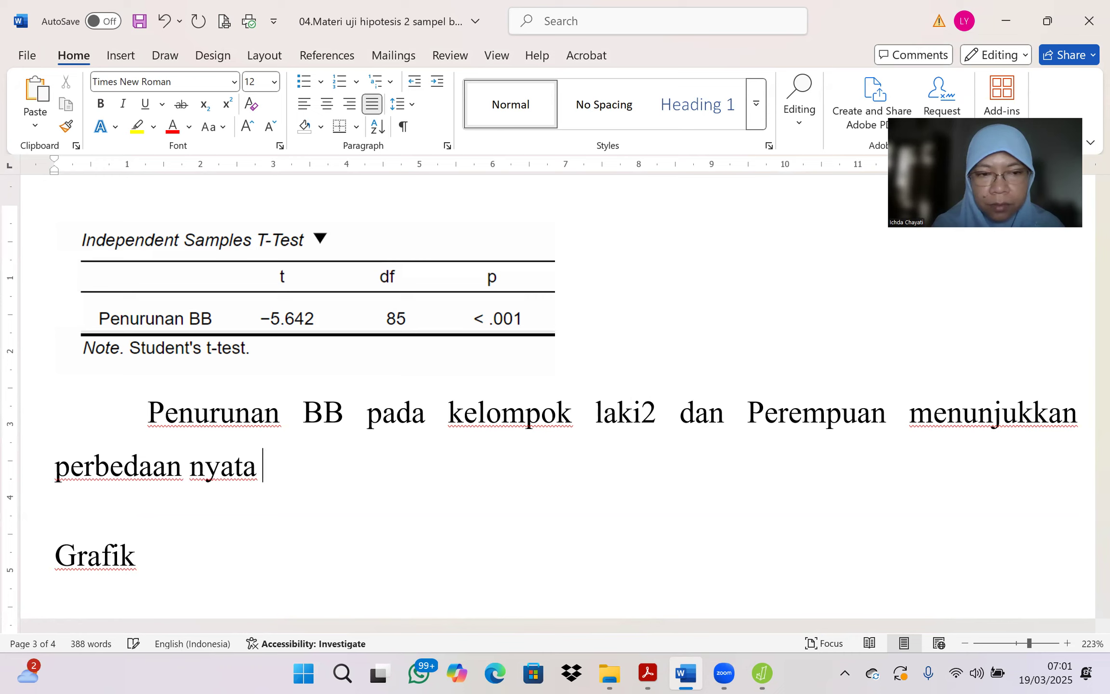
{"action": "type", "text": " pada "}
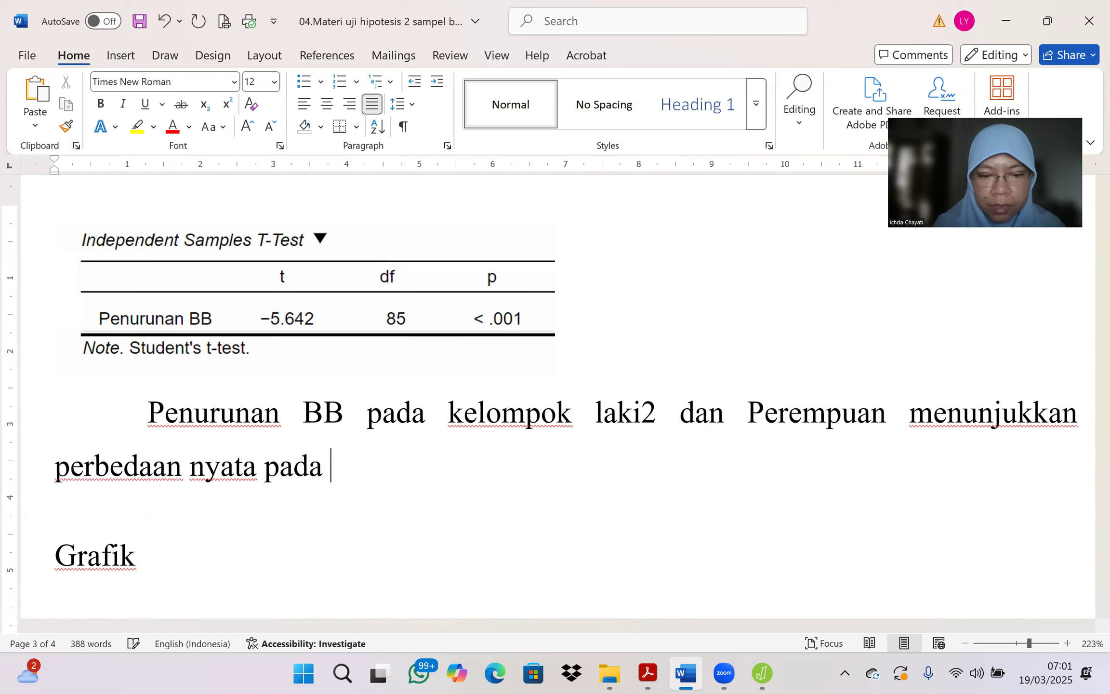
{"action": "type", "text": "dua kelomp"}
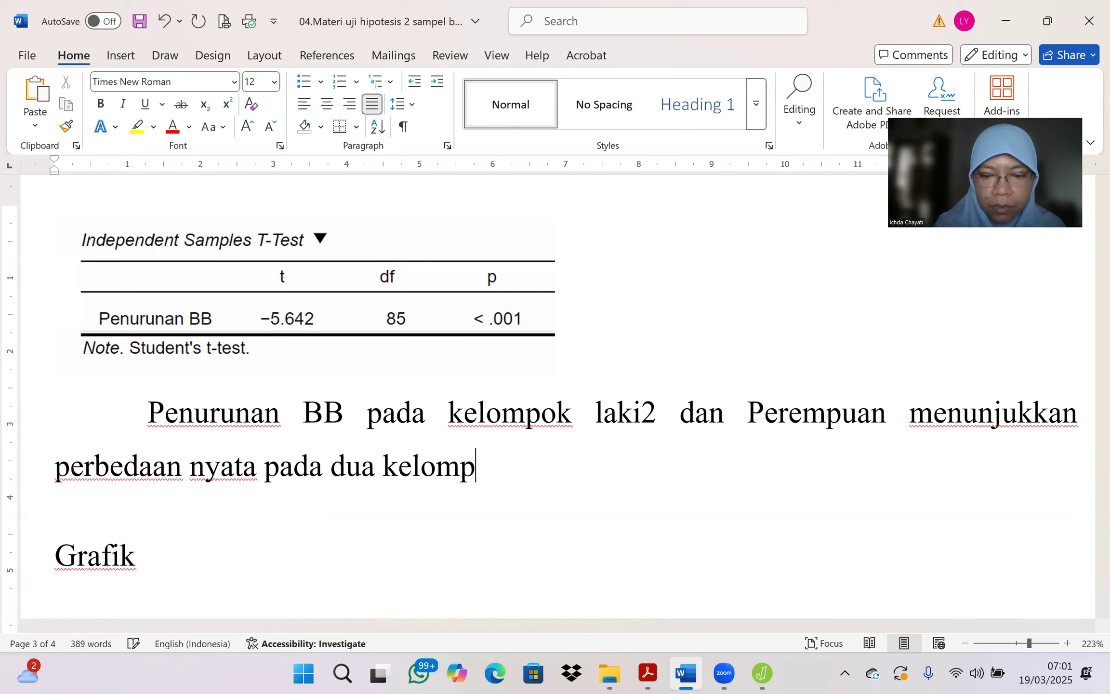
{"action": "type", "text": "ok terseb"}
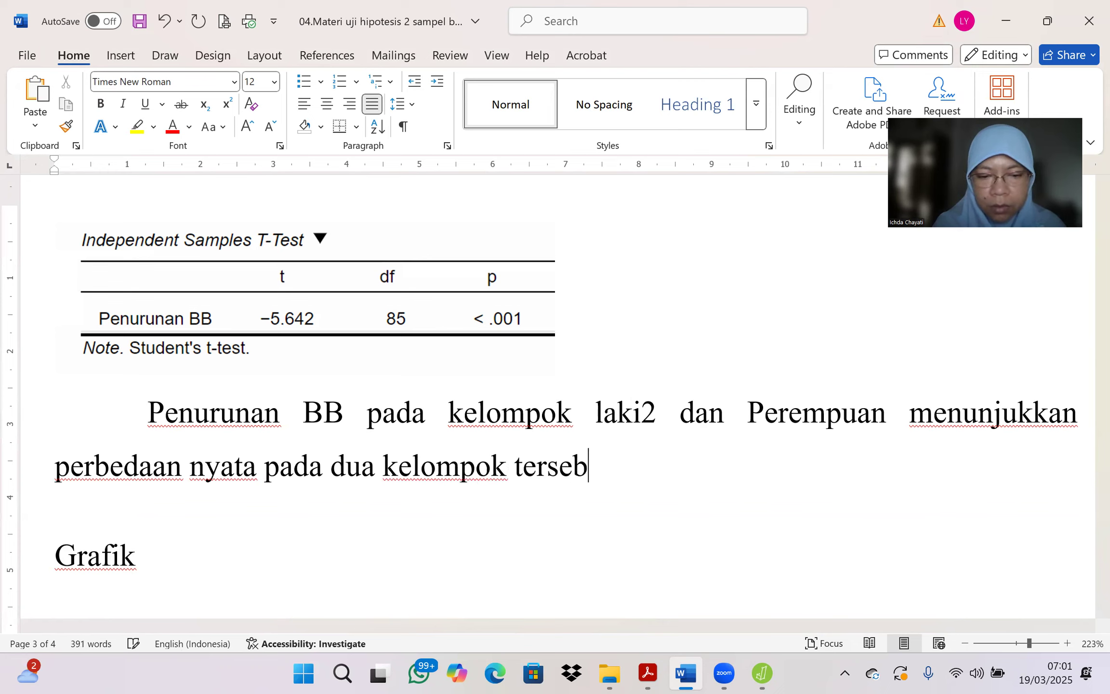
{"action": "type", "text": "ut ber"}
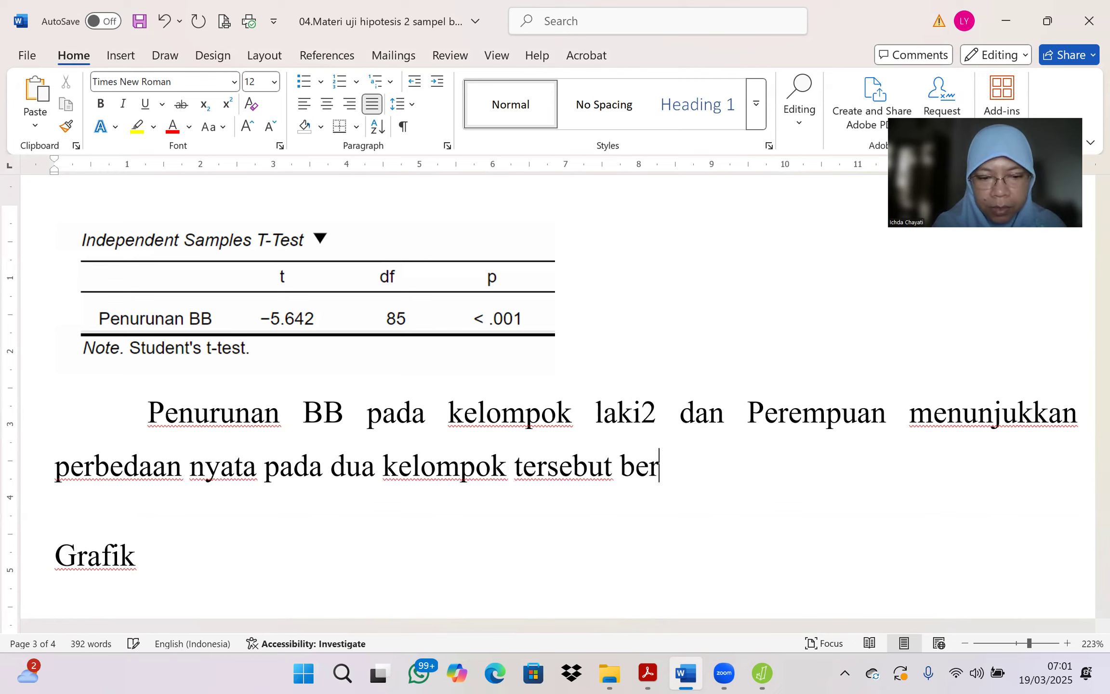
{"action": "type", "text": "dasarkan Tabel 2"}
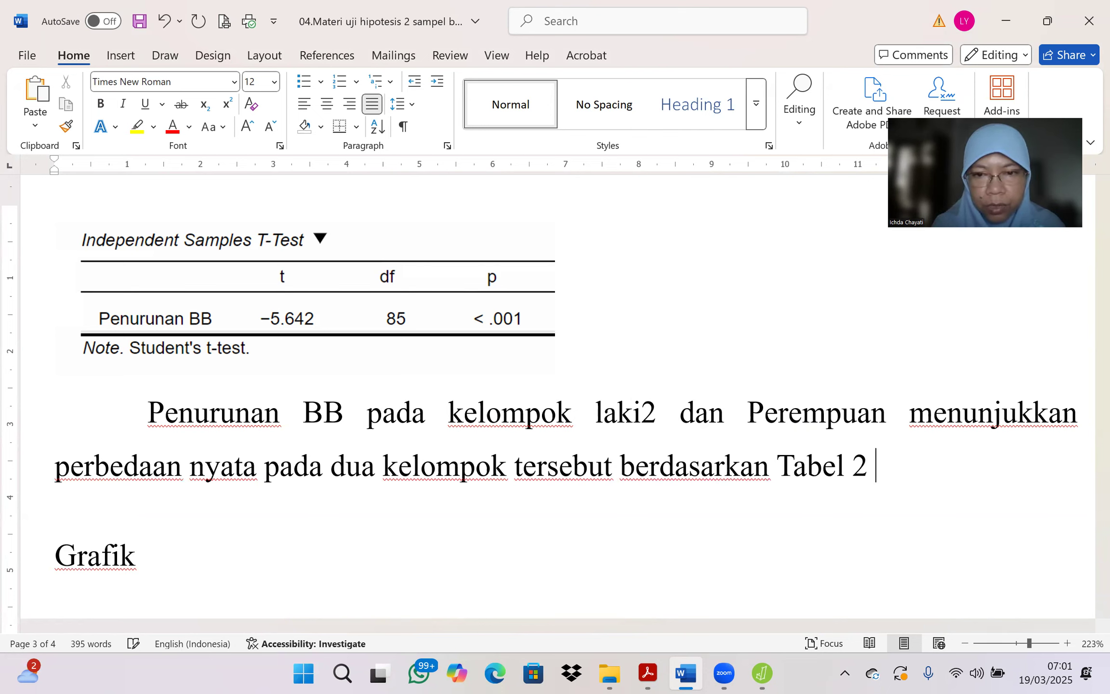
{"action": "type", "text": " yaitu"}
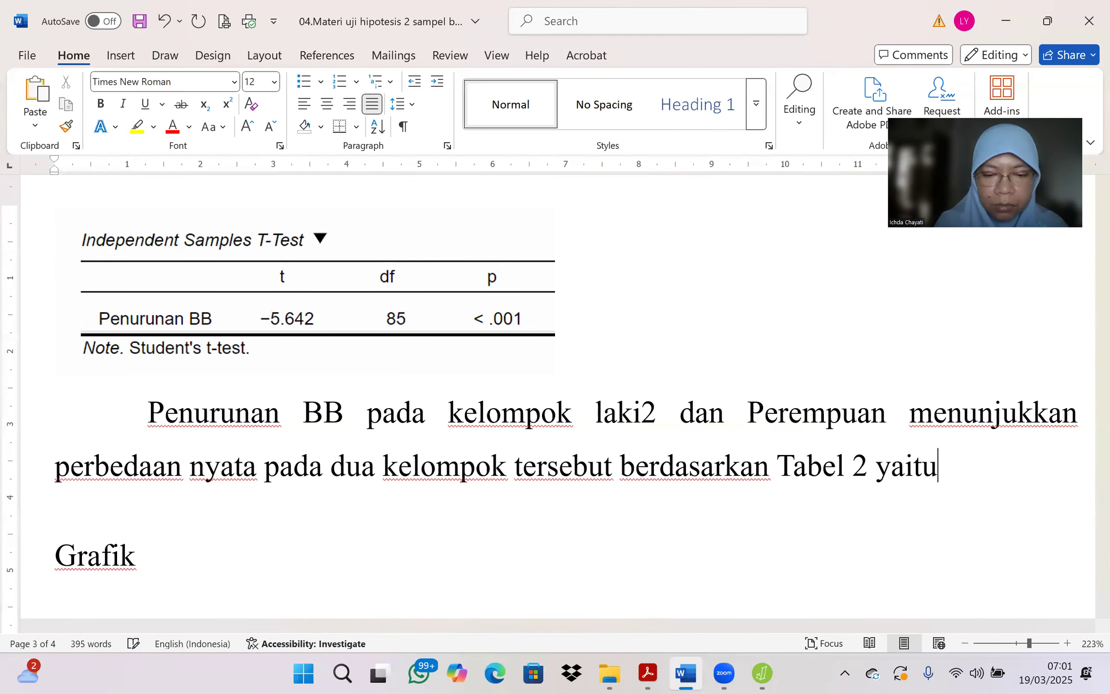
{"action": "type", "text": " skor p"}
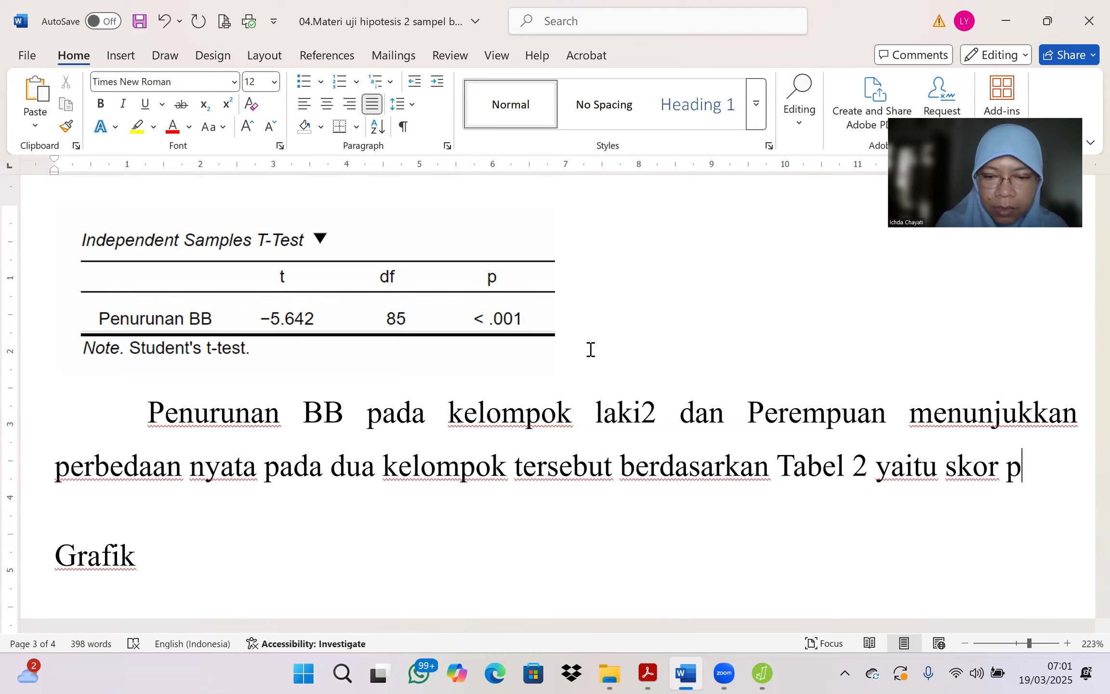
{"action": "type", "text": "<0,001 (lebih b"}
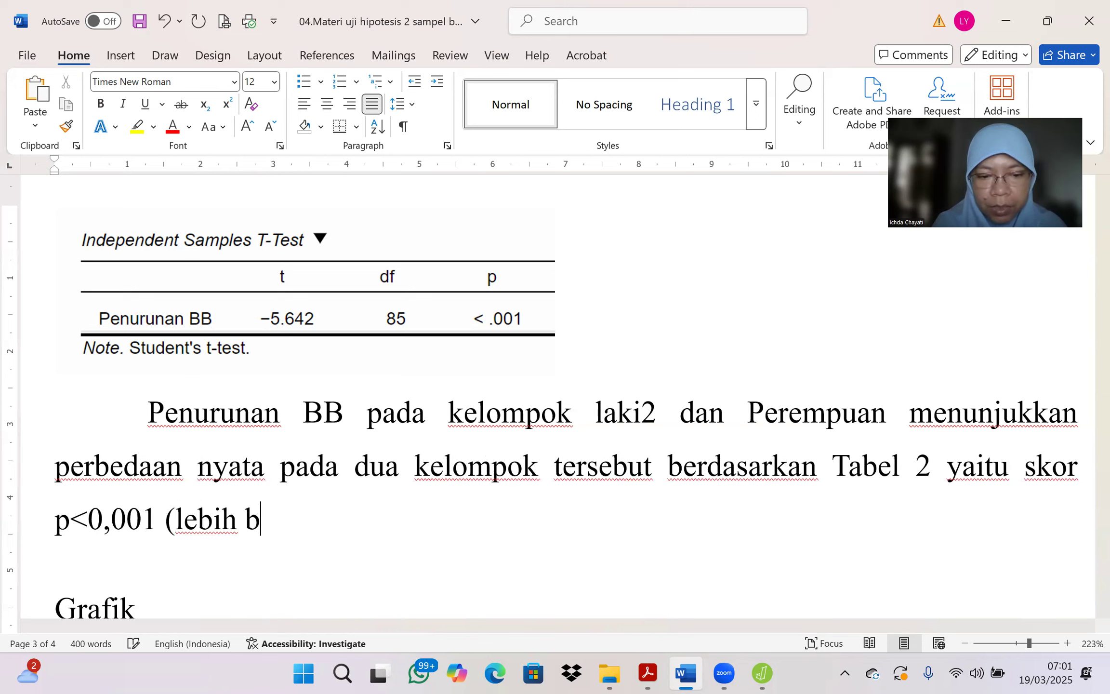
Step: End the sentence with "(lebih kecil daripada 0,05)" in parentheses and start a new line below it
{"action": "key", "text": "BackSpace"}
{"action": "type", "text": "kecil darpada"}
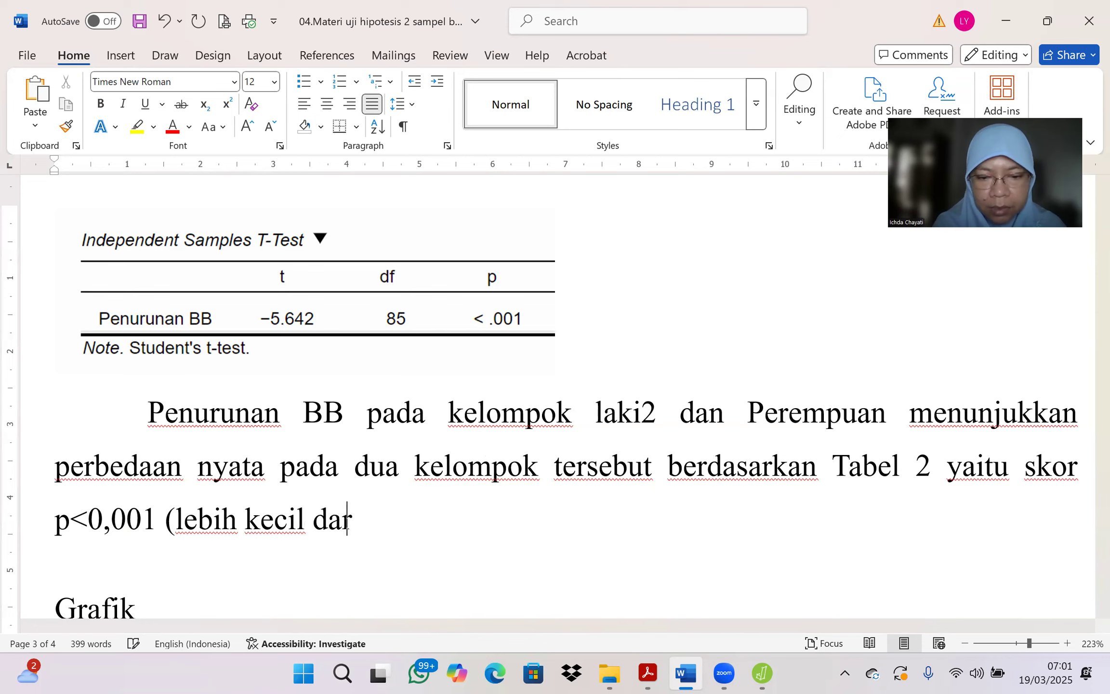
{"action": "key", "text": "BackSpace"}
{"action": "key", "text": "BackSpace"}
{"action": "key", "text": "BackSpace"}
{"action": "key", "text": "BackSpace"}
{"action": "key", "text": "BackSpace"}
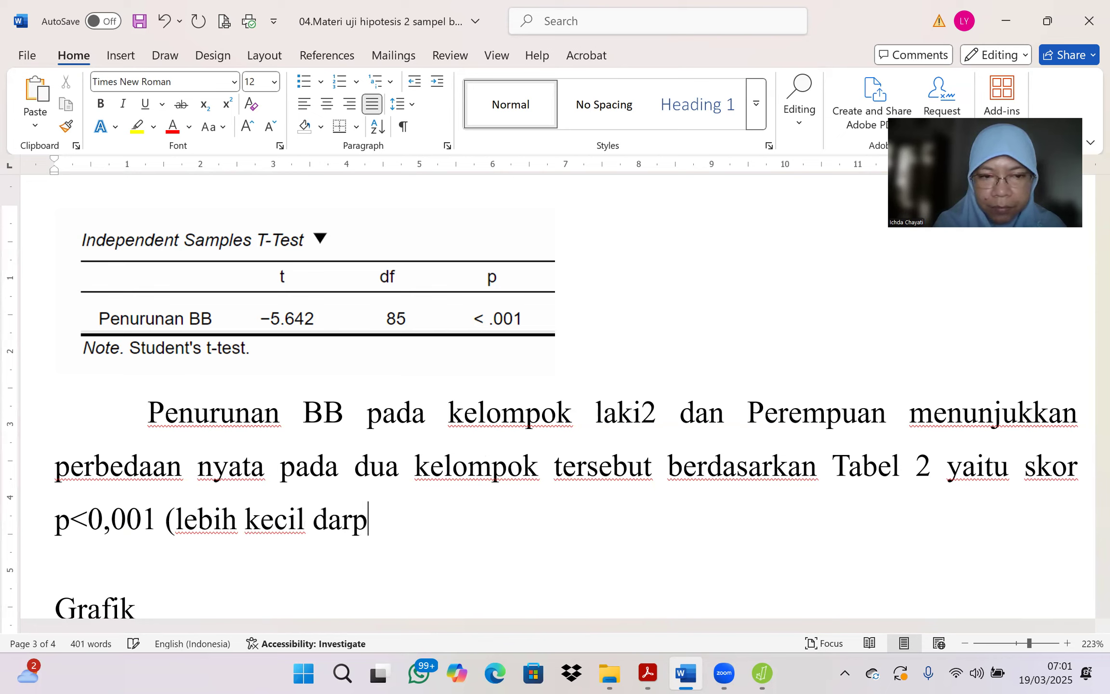
{"action": "type", "text": "ipada 0,05) maka"}
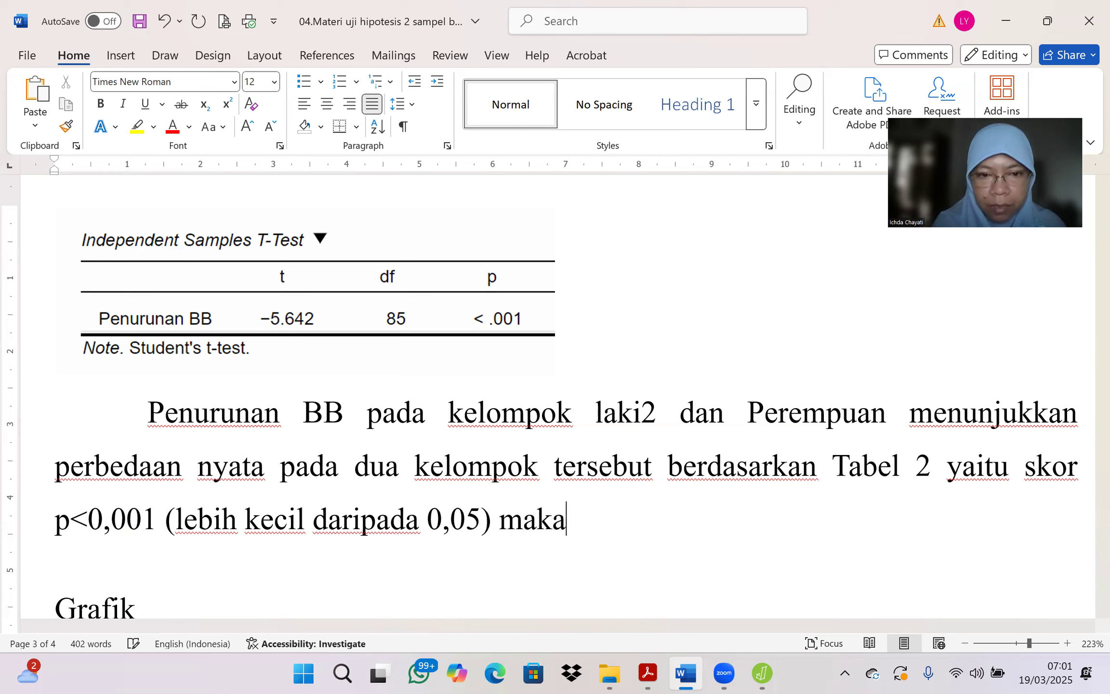
{"action": "key", "text": "BackSpace"}
{"action": "key", "text": "BackSpace"}
{"action": "key", "text": "BackSpace"}
{"action": "key", "text": "BackSpace"}
{"action": "key", "text": "BackSpace"}
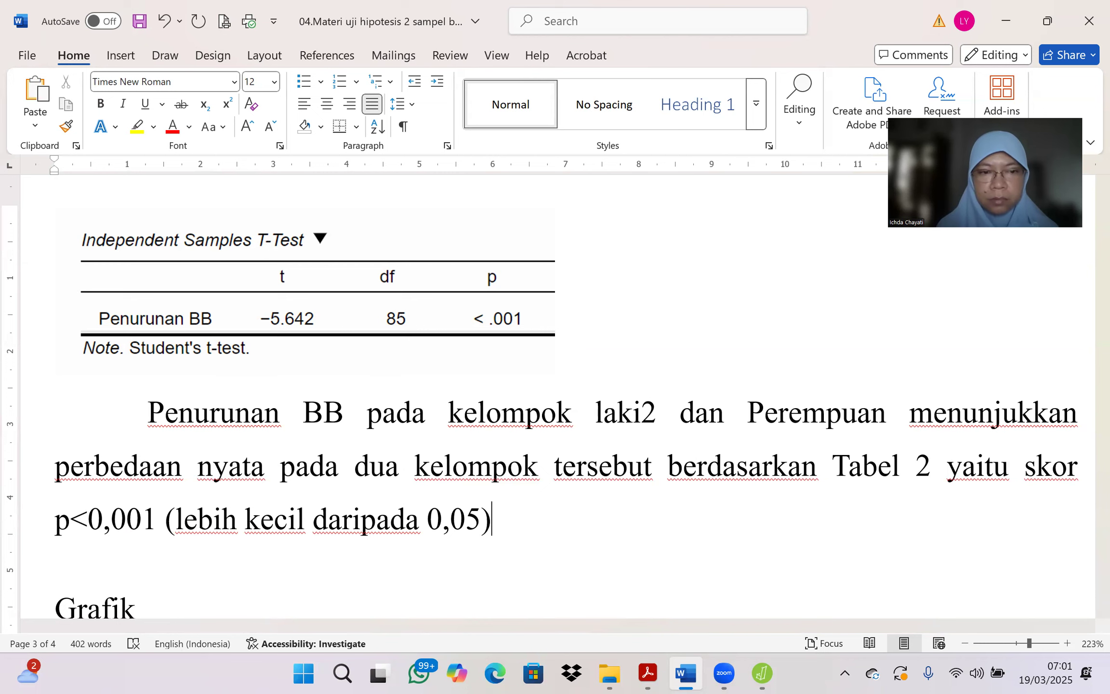
{"action": "scroll", "coordinate": [554, 395], "scroll_direction": "up", "scroll_amount": 2}
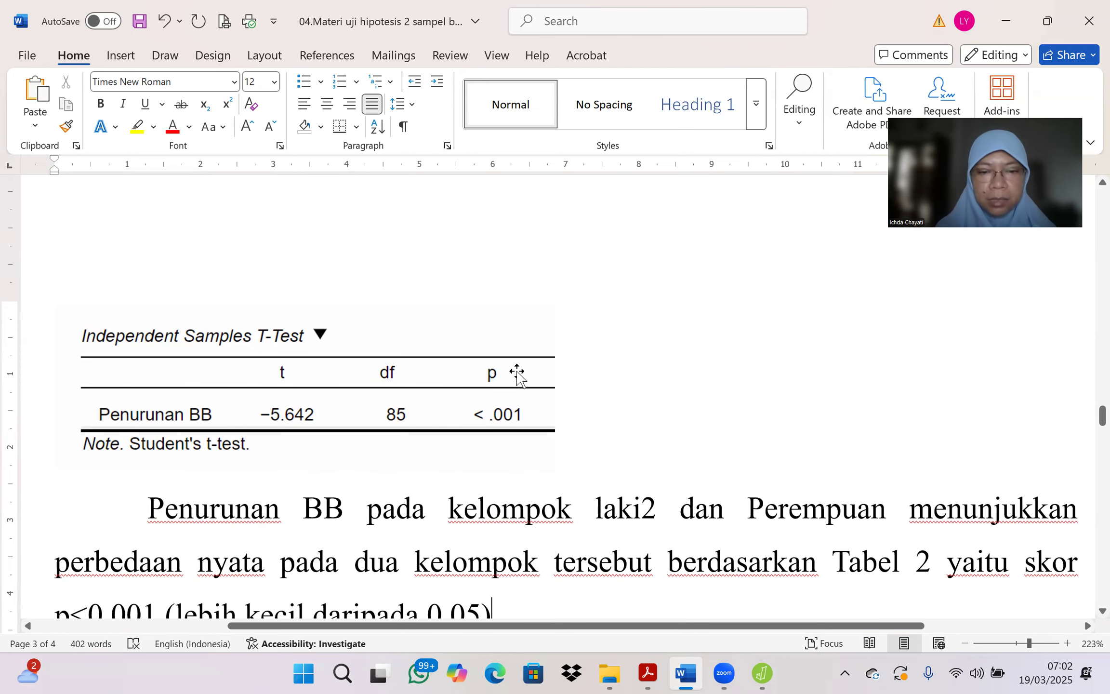
{"action": "scroll", "coordinate": [657, 496], "scroll_direction": "down", "scroll_amount": 4}
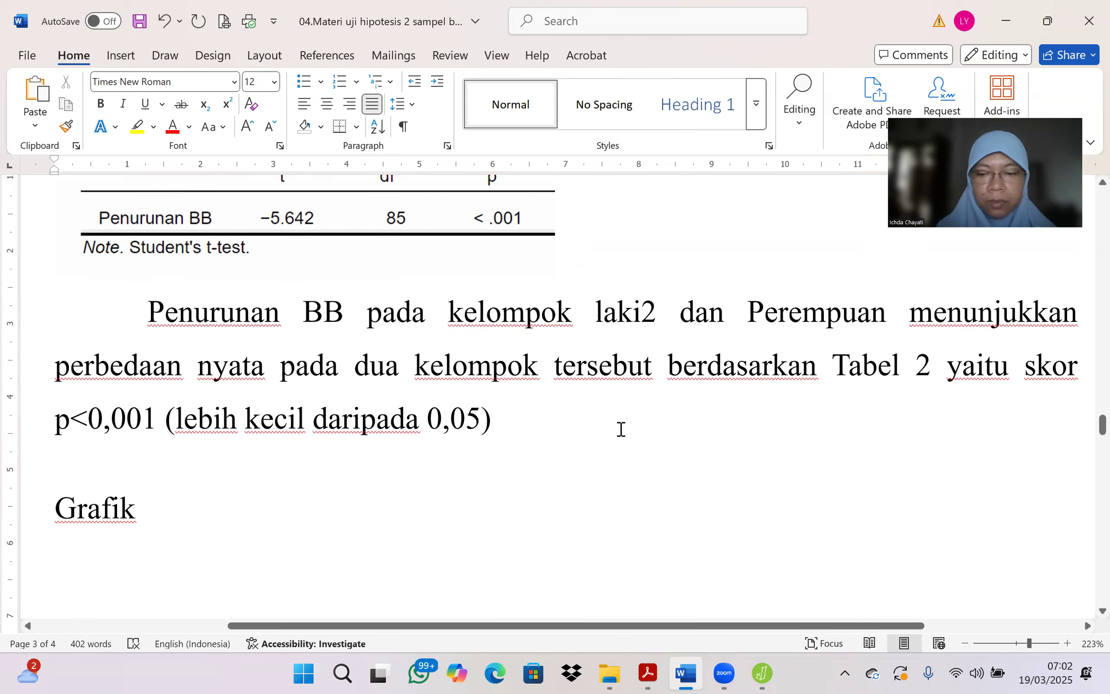
{"action": "key", "text": "Return"}
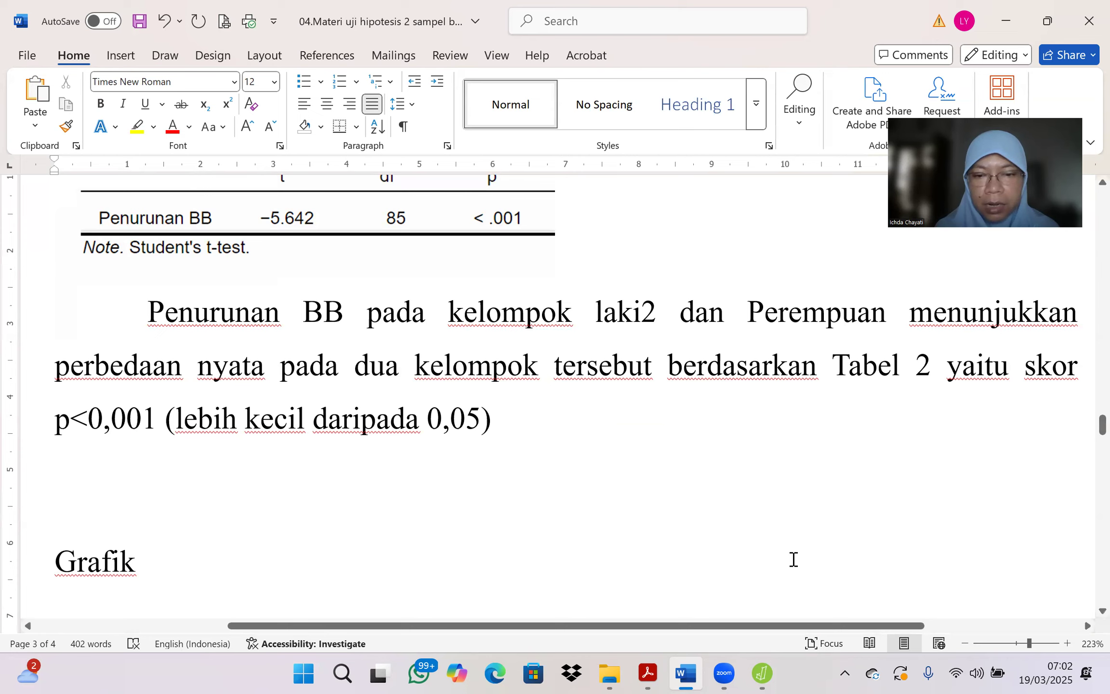
Step: Switch to JASP and capture a screenshot of the Group Descriptives table in the independent samples t-test output
{"action": "left_click", "coordinate": [752, 671]}
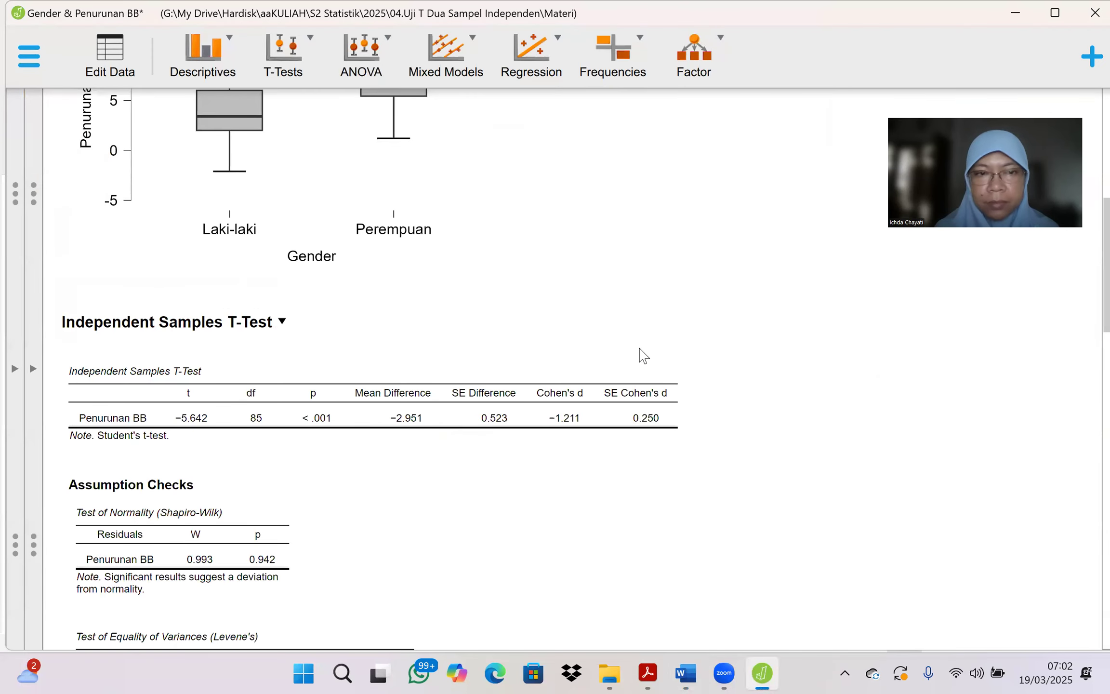
{"action": "scroll", "coordinate": [643, 355], "scroll_direction": "down", "scroll_amount": 8}
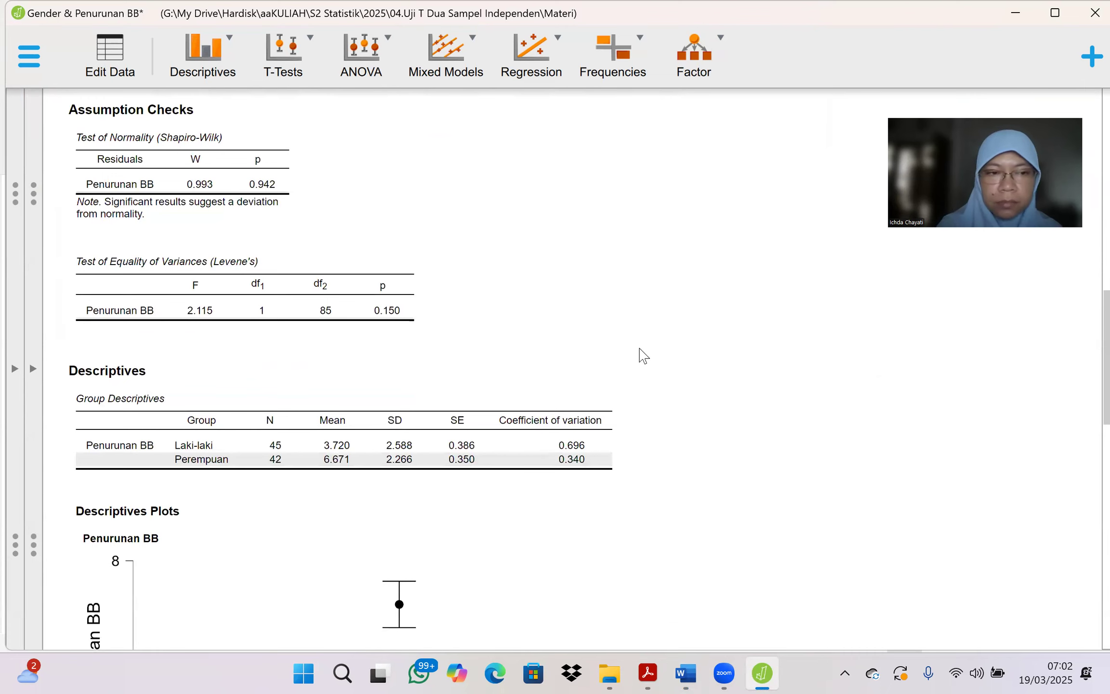
{"action": "key", "text": "super+shift+s"}
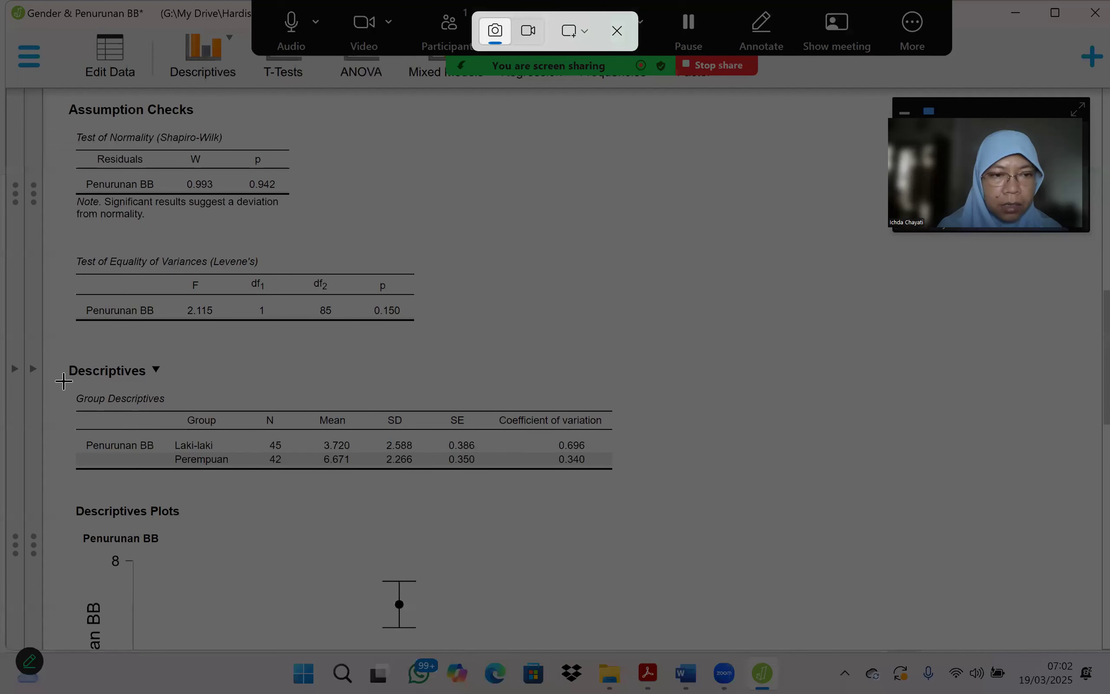
{"action": "left_click_drag", "start_coordinate": [61, 382], "coordinate": [627, 483]}
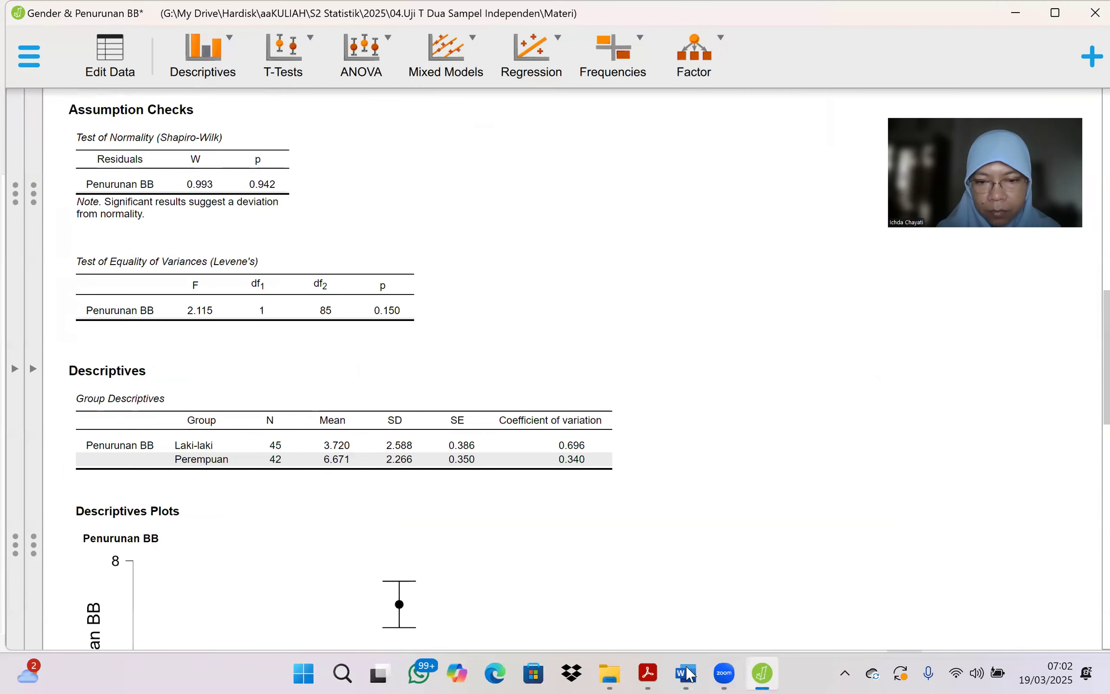
Step: Switch back to Word, paste the Group Descriptives capture above the Grafik heading and shrink it to about two thirds of its width
{"action": "left_click", "coordinate": [687, 675]}
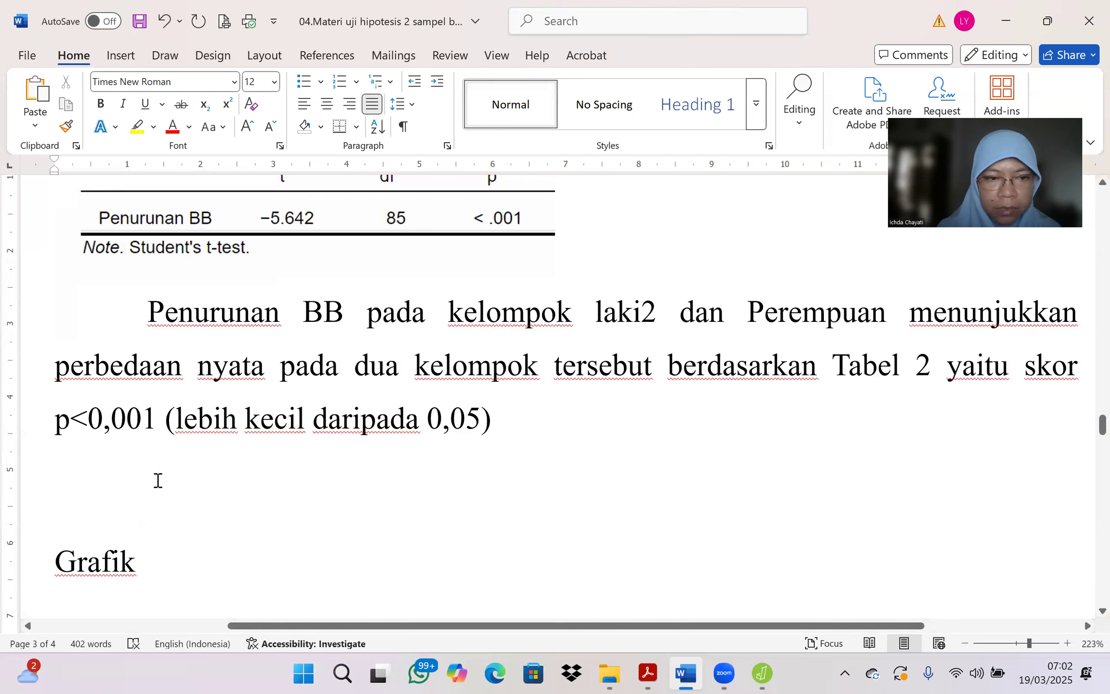
{"action": "key", "text": "Return"}
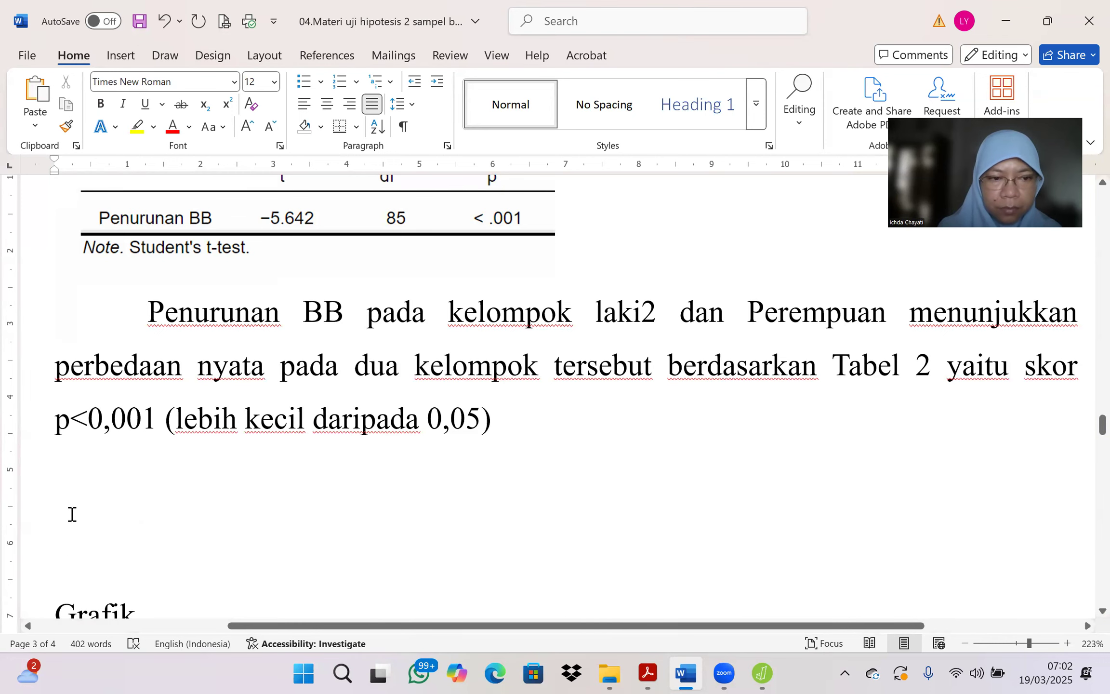
{"action": "right_click", "coordinate": [61, 523]}
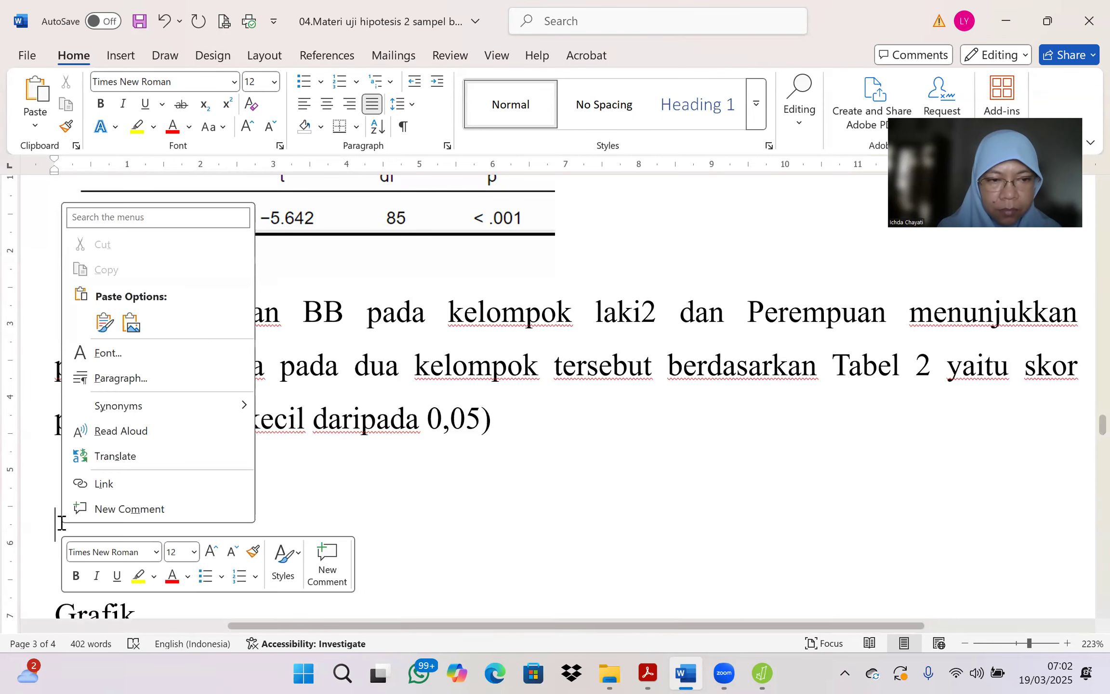
{"action": "left_click", "coordinate": [104, 320]}
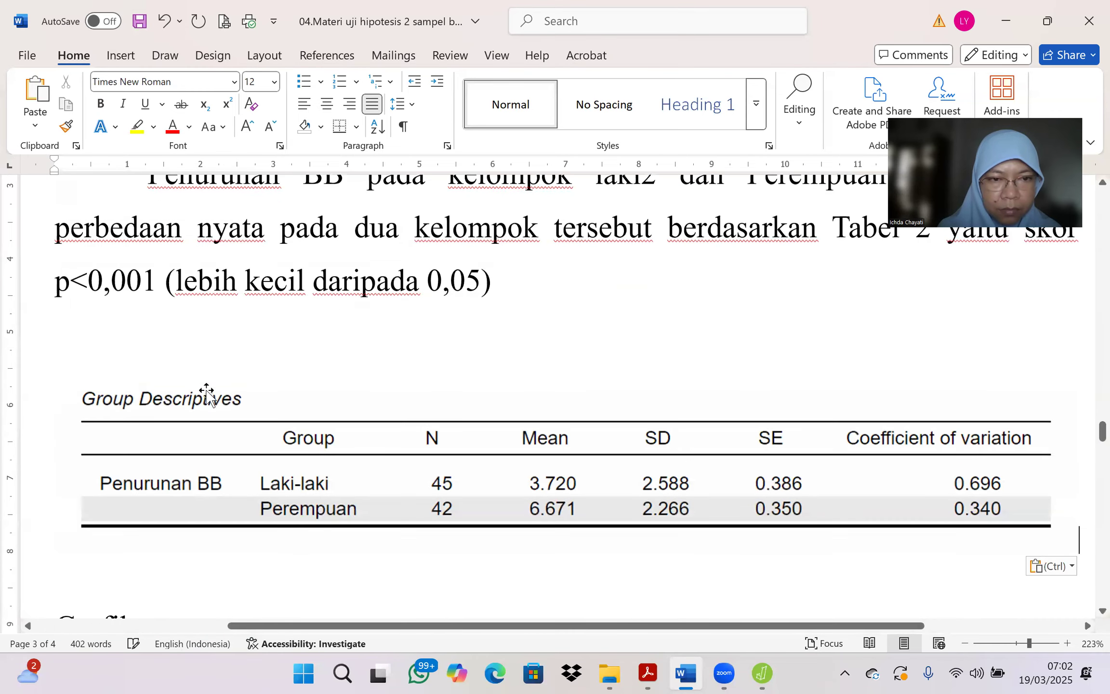
{"action": "left_click", "coordinate": [208, 407]}
{"action": "left_click_drag", "start_coordinate": [54, 553], "coordinate": [384, 441]}
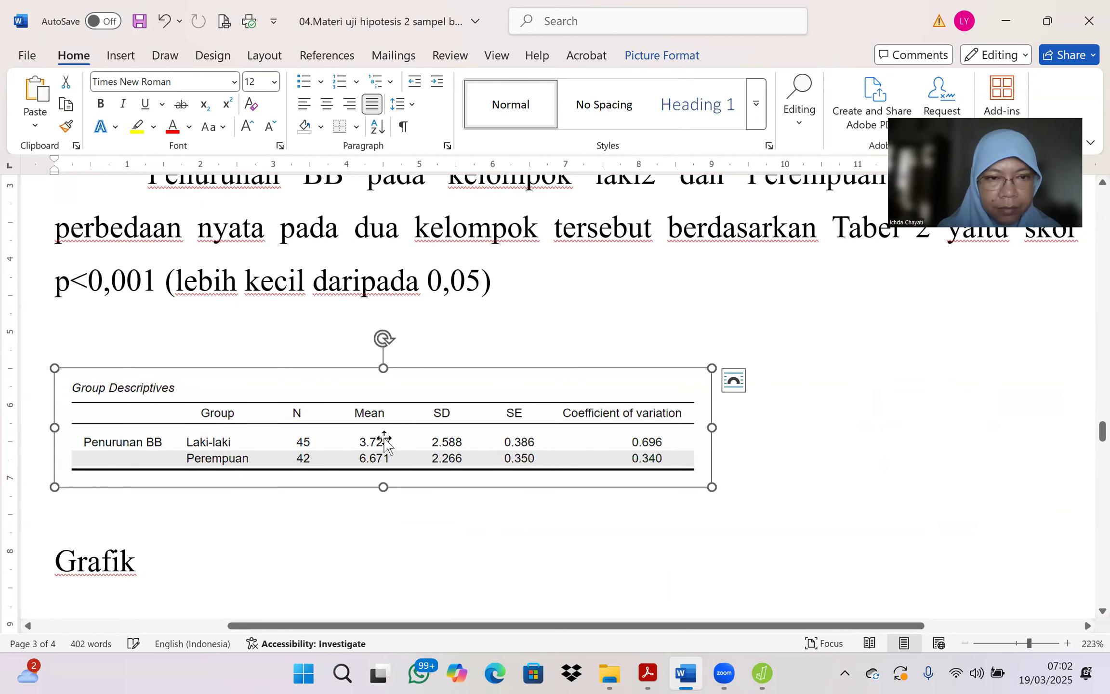
{"action": "left_click", "coordinate": [83, 330]}
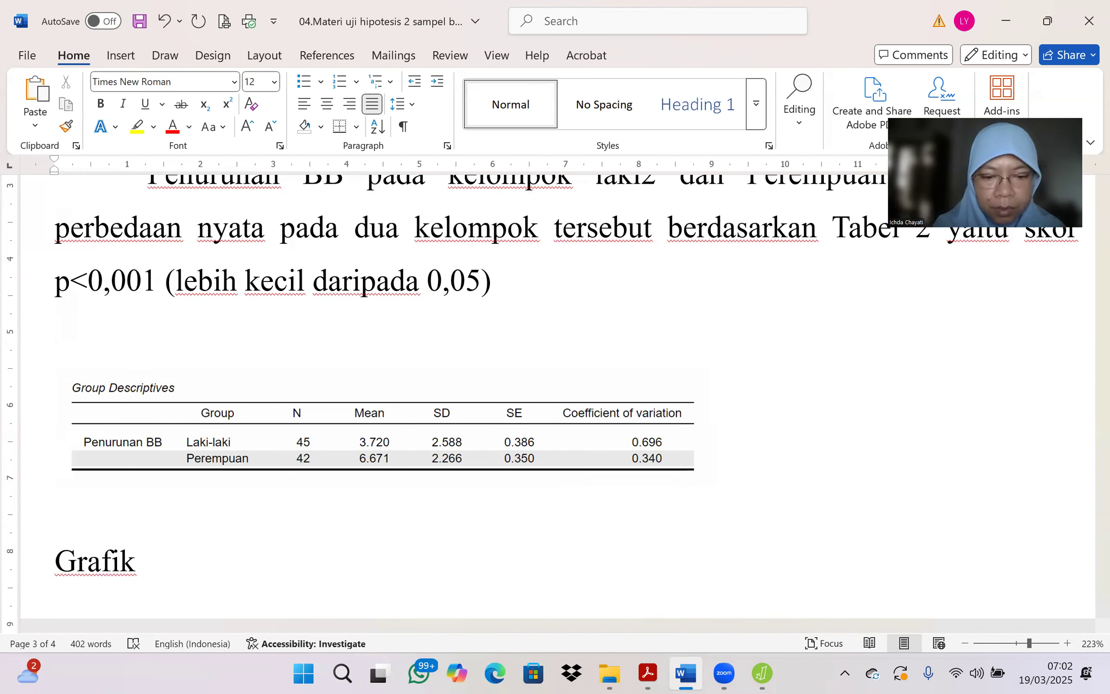
Step: Write "Data deskriptif penurunan BB pada laki2 dan Perempuan bisa dilihat pada Tabel 3." above the Group Descriptives picture
{"action": "type", "text": "D"}
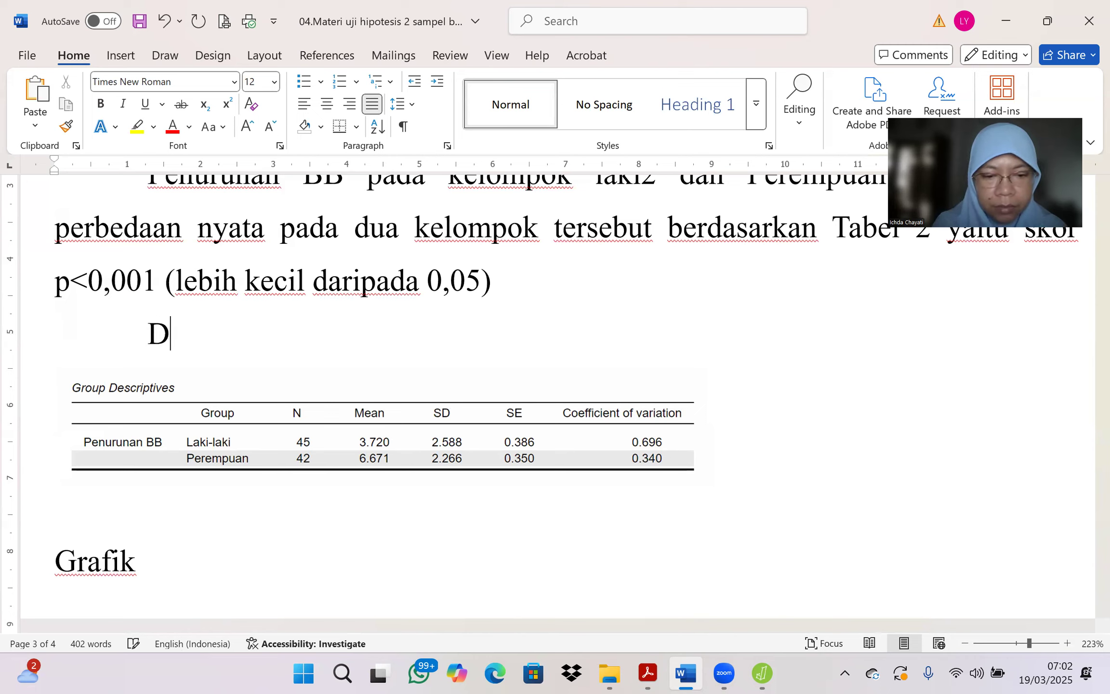
{"action": "type", "text": "ata deskriptif "}
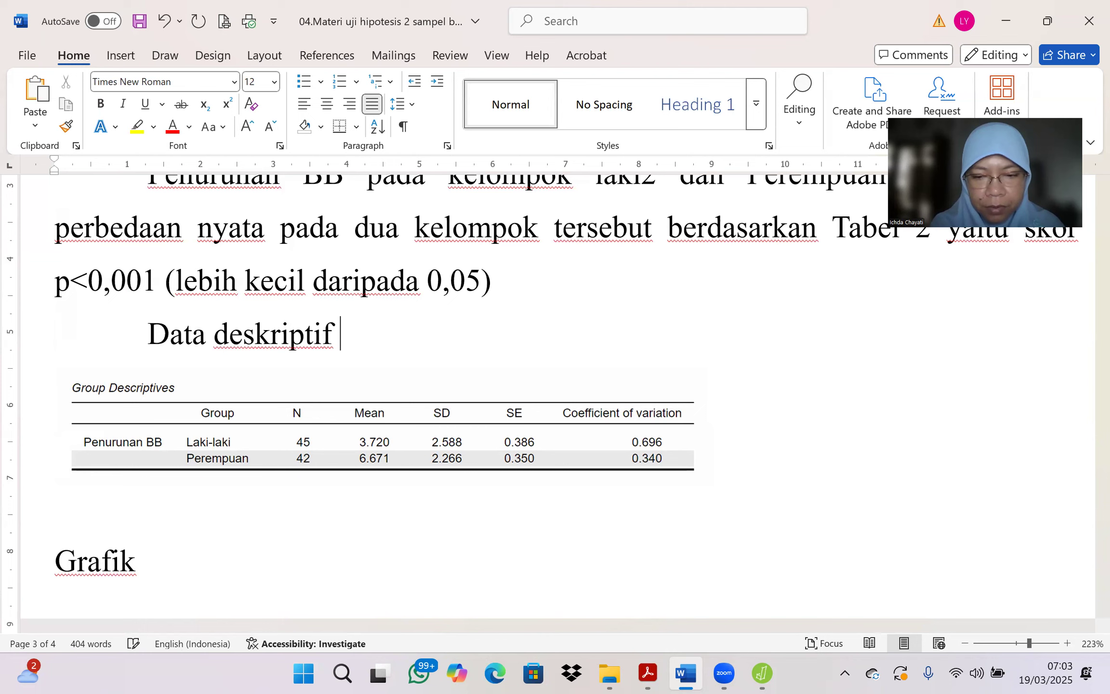
{"action": "type", "text": "penurunan BB"}
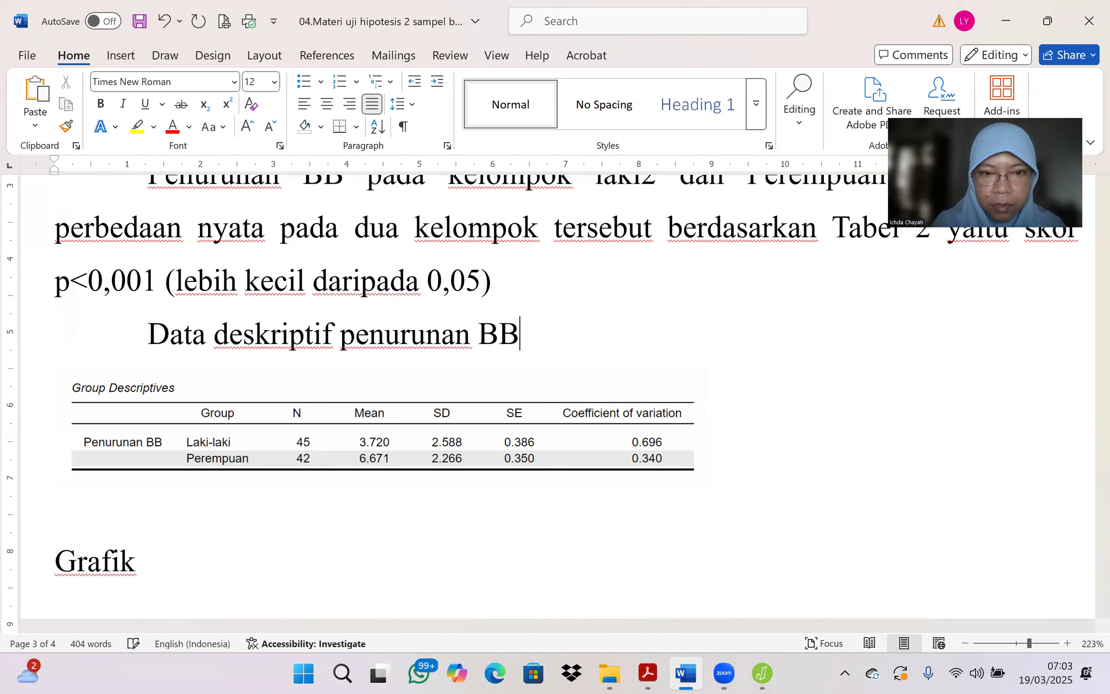
{"action": "type", "text": " pada "}
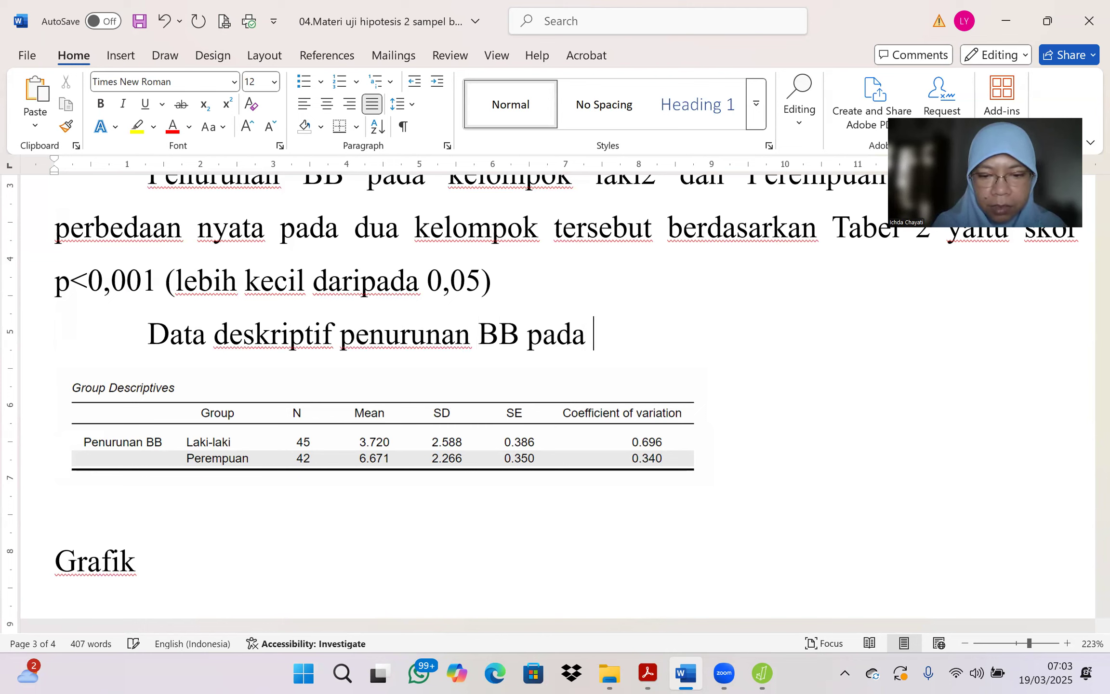
{"action": "type", "text": "laki2 dan p"}
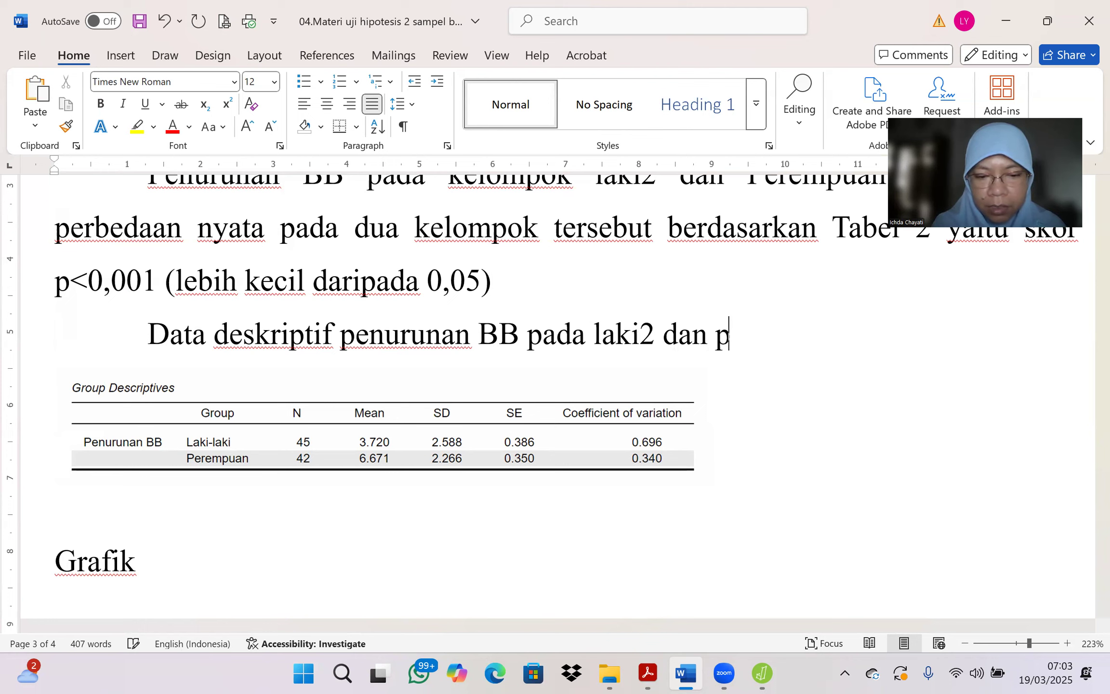
{"action": "type", "text": "erempuan b"}
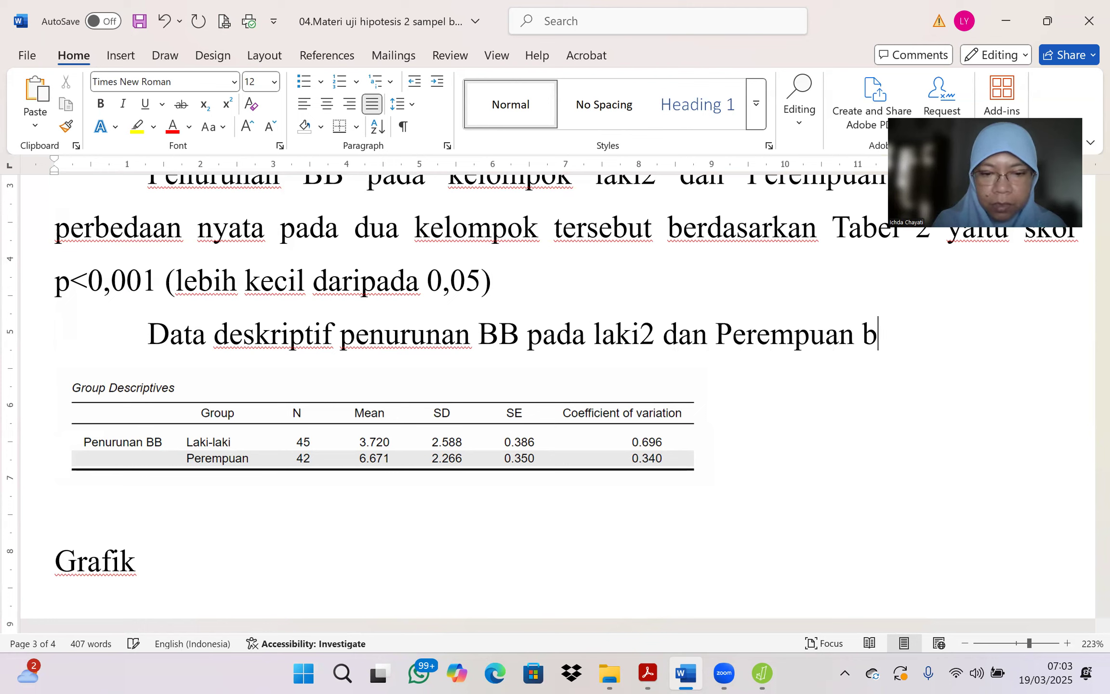
{"action": "type", "text": "isa dilihat "}
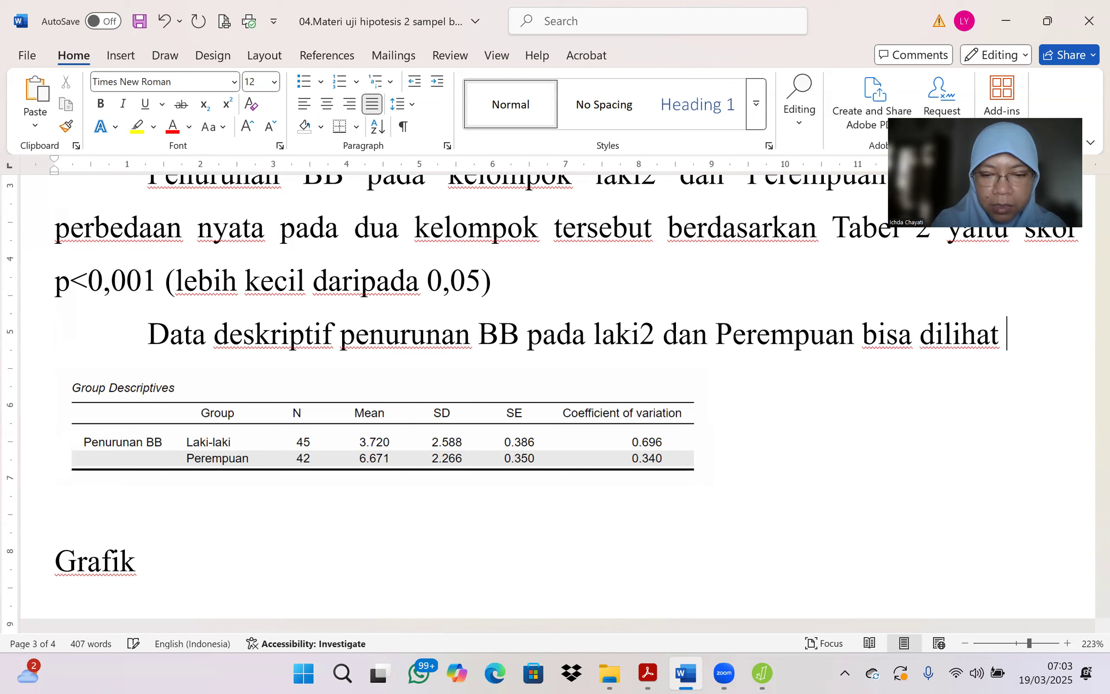
{"action": "type", "text": "pada Tabe"}
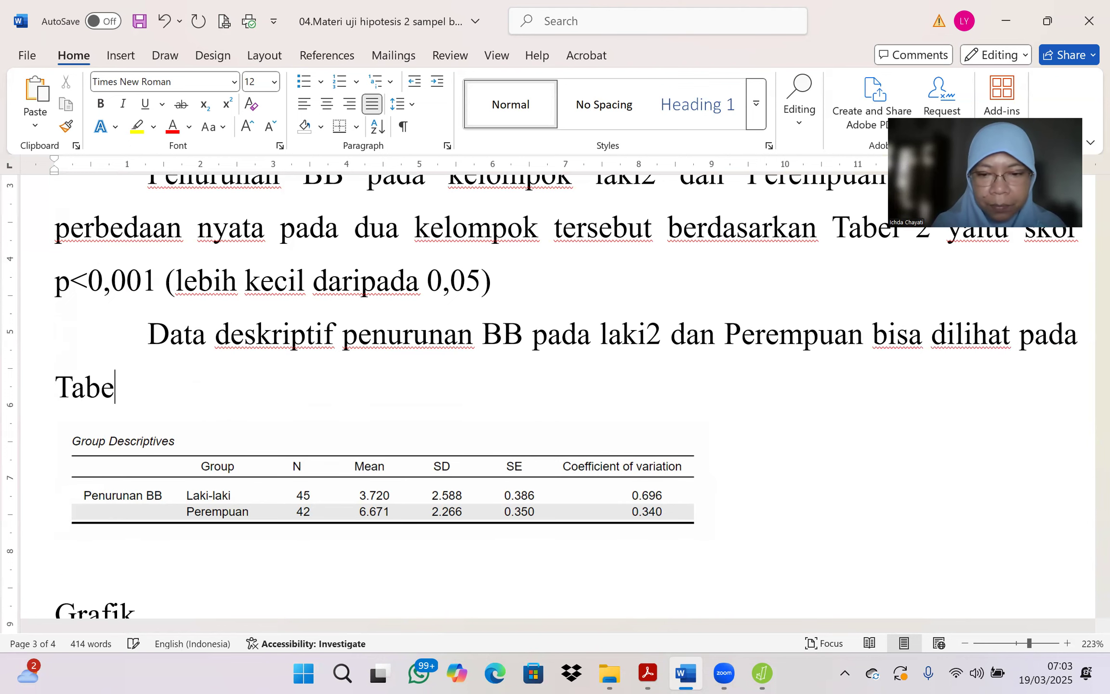
{"action": "type", "text": "l 3."}
Step: Add the caption "Tabel 3. Data deskriptif penurunan BB laki2 dan perempuan" on a new line directly above the Group Descriptives picture
{"action": "key", "text": "Return"}
{"action": "type", "text": "Tabel 3"}
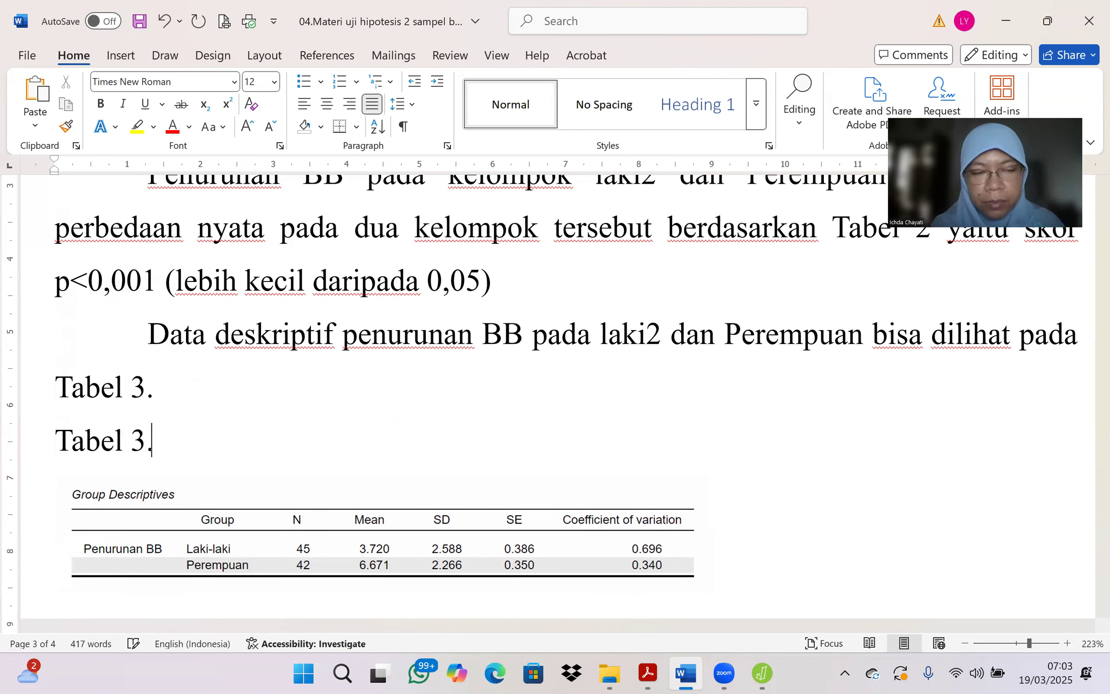
{"action": "type", "text": ". Data"}
{"action": "type", "text": "sk"}
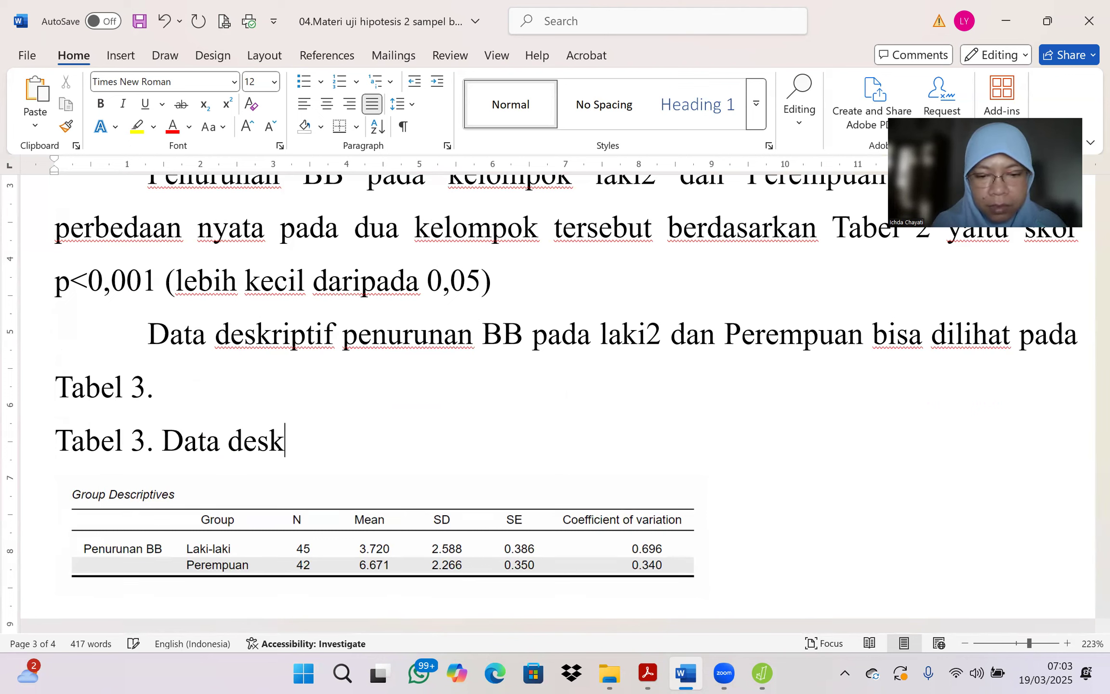
{"action": "type", "text": "riptif p"}
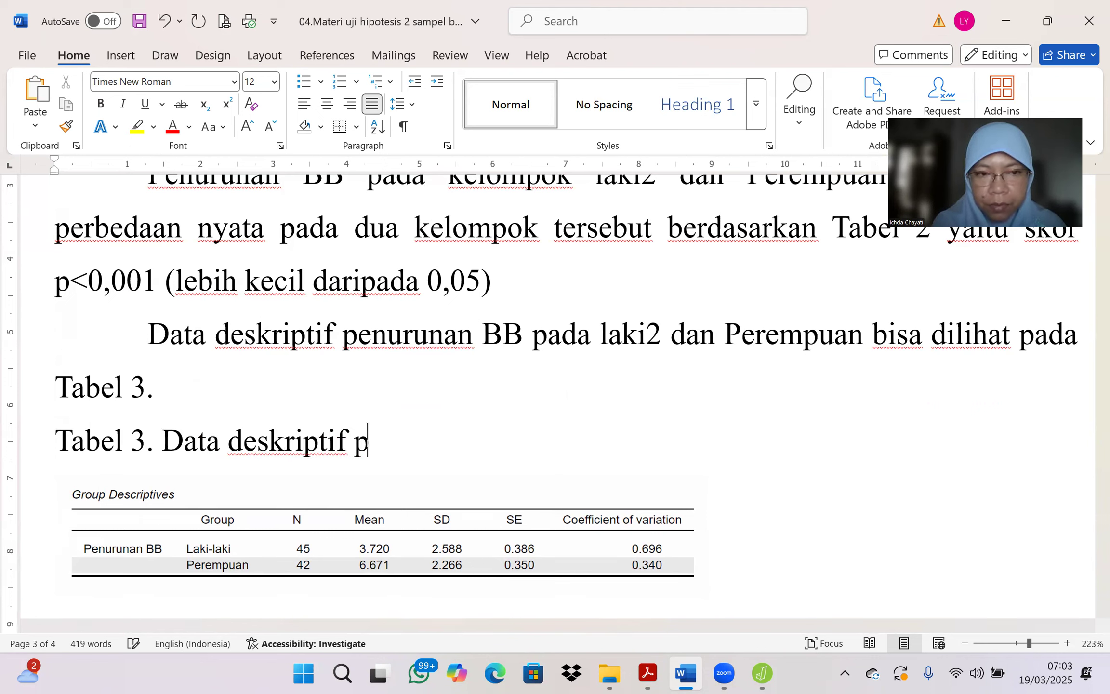
{"action": "type", "text": "enurunan "}
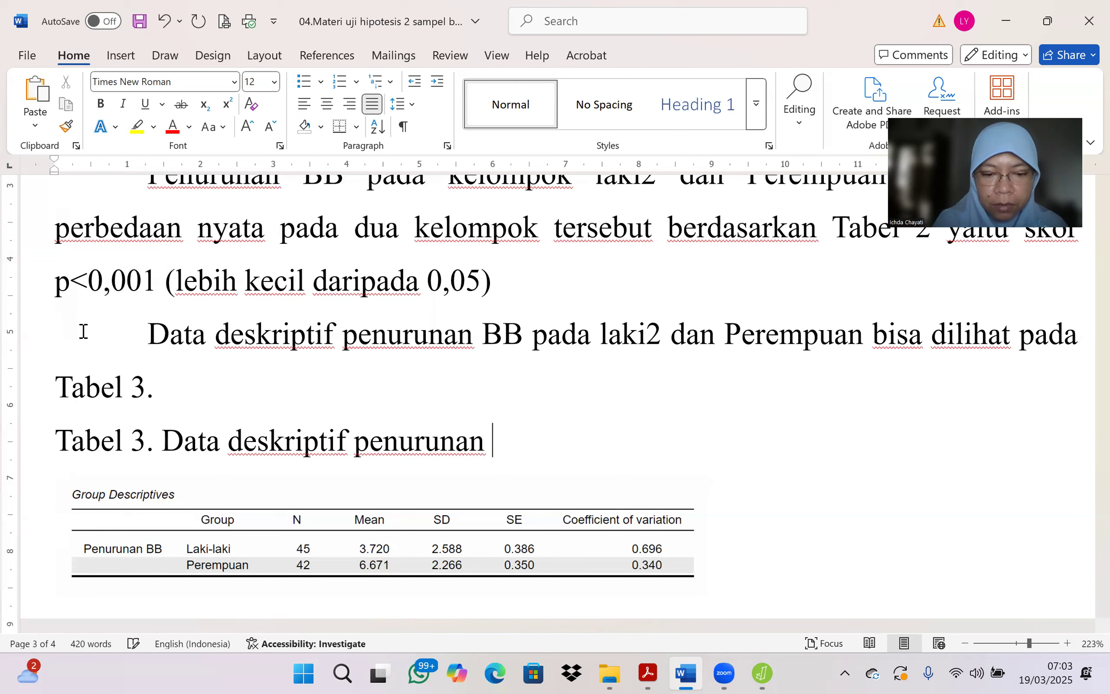
{"action": "type", "text": "BB laki2 d"}
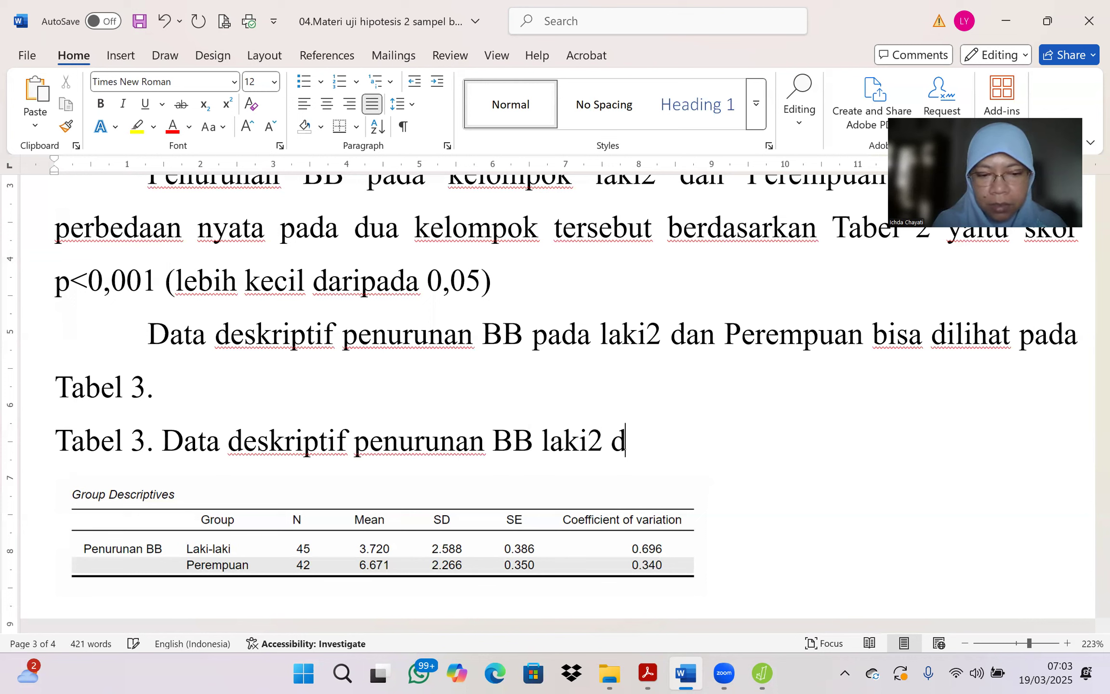
{"action": "type", "text": "an perempuan"}
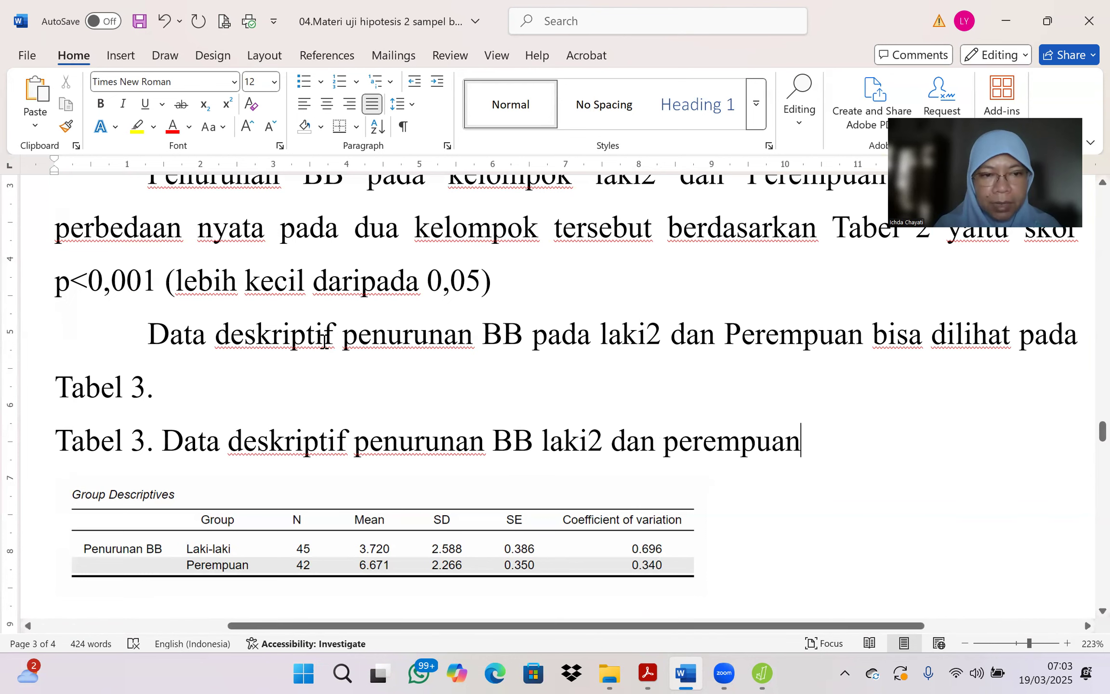
Step: Start a new paragraph below the Group Descriptives picture with "Tabel 3 memberikan informasi", correcting the misspelled words
{"action": "left_click", "coordinate": [645, 565]}
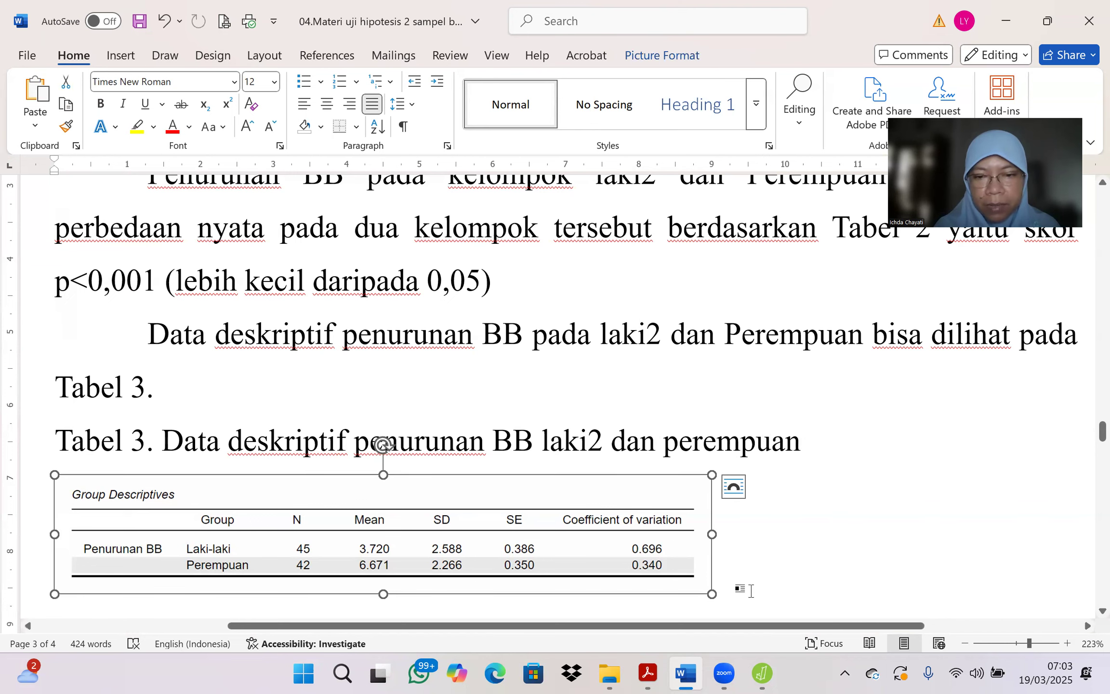
{"action": "left_click", "coordinate": [750, 590]}
{"action": "key", "text": "Return"}
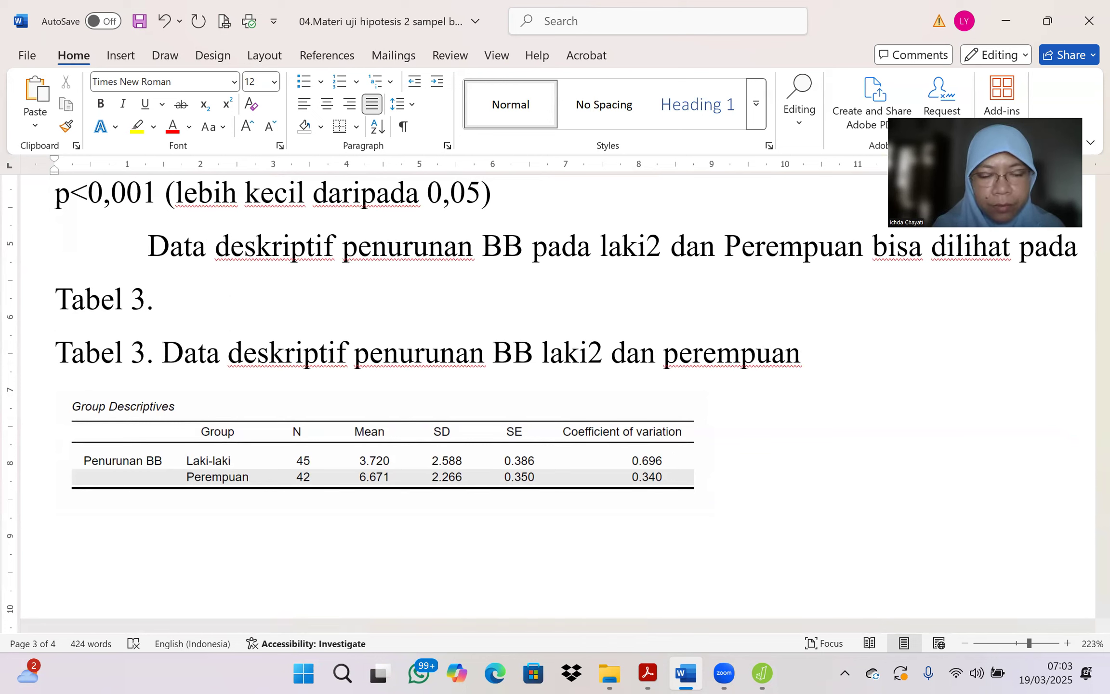
{"action": "type", "text": "Tabe"}
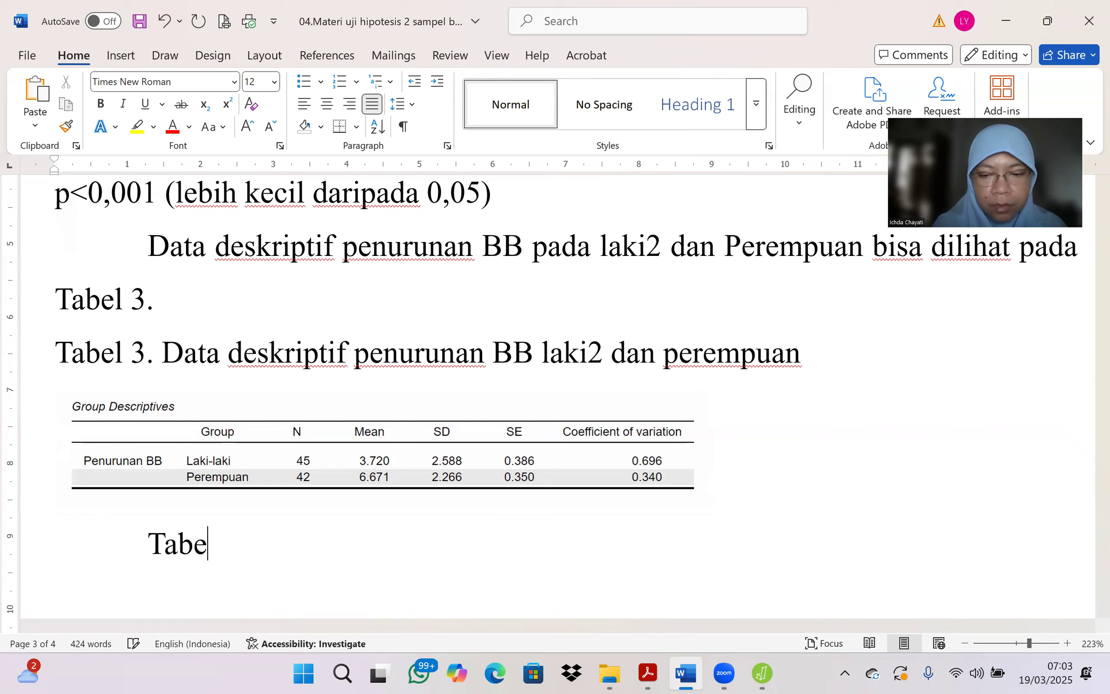
{"action": "type", "text": "l 3 m"}
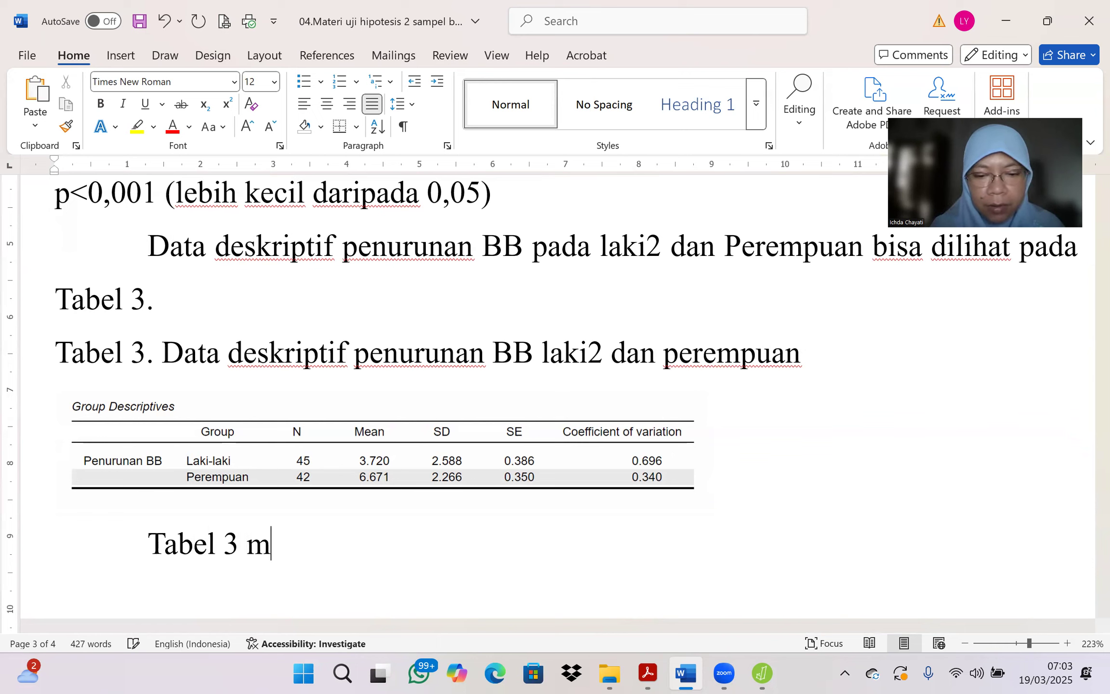
{"action": "type", "text": "embrikan"}
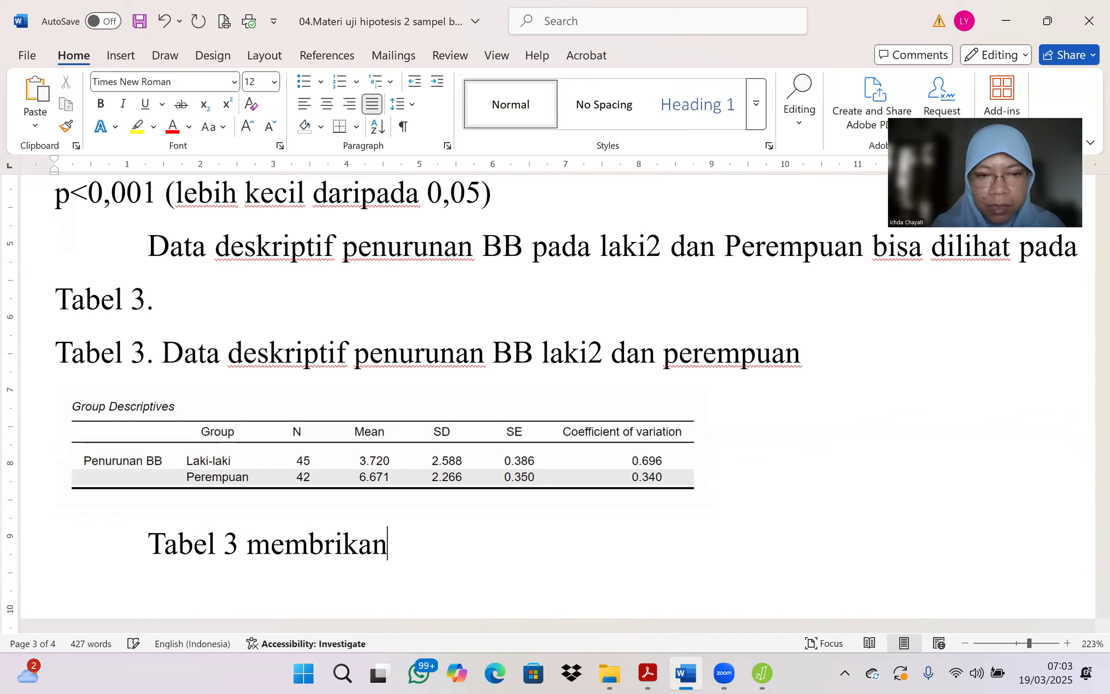
{"action": "key", "text": "BackSpace"}
{"action": "key", "text": "BackSpace"}
{"action": "key", "text": "BackSpace"}
{"action": "key", "text": "BackSpace"}
{"action": "key", "text": "BackSpace"}
{"action": "key", "text": "BackSpace"}
{"action": "type", "text": "erikan iformasi"}
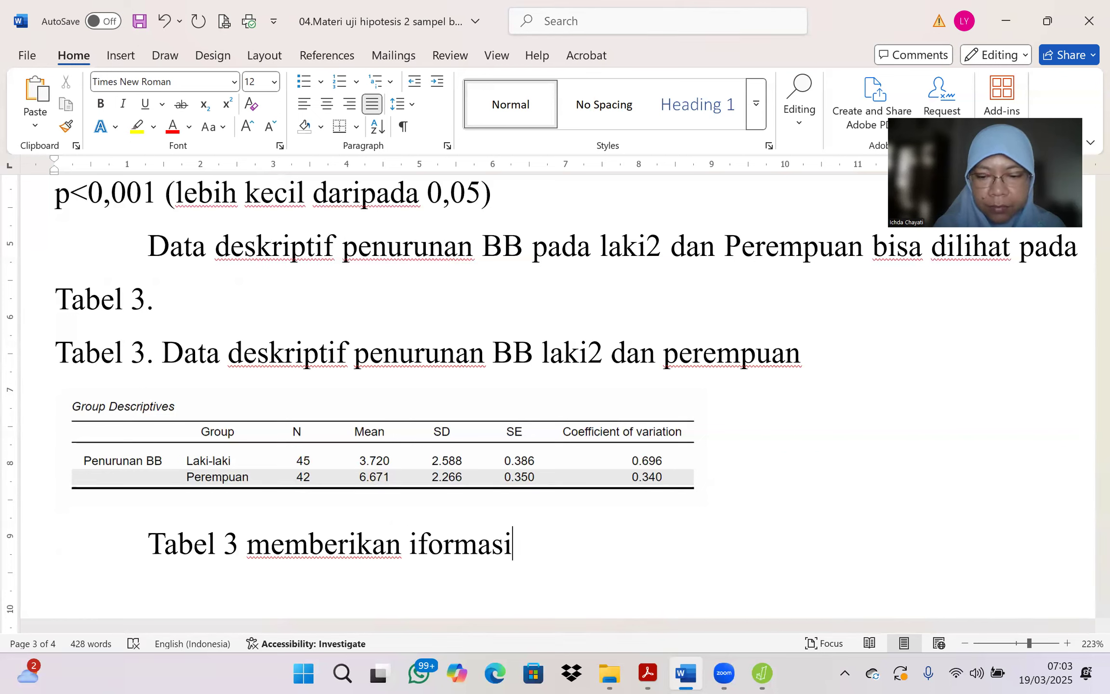
{"action": "key", "text": "Left"}
{"action": "key", "text": "Left"}
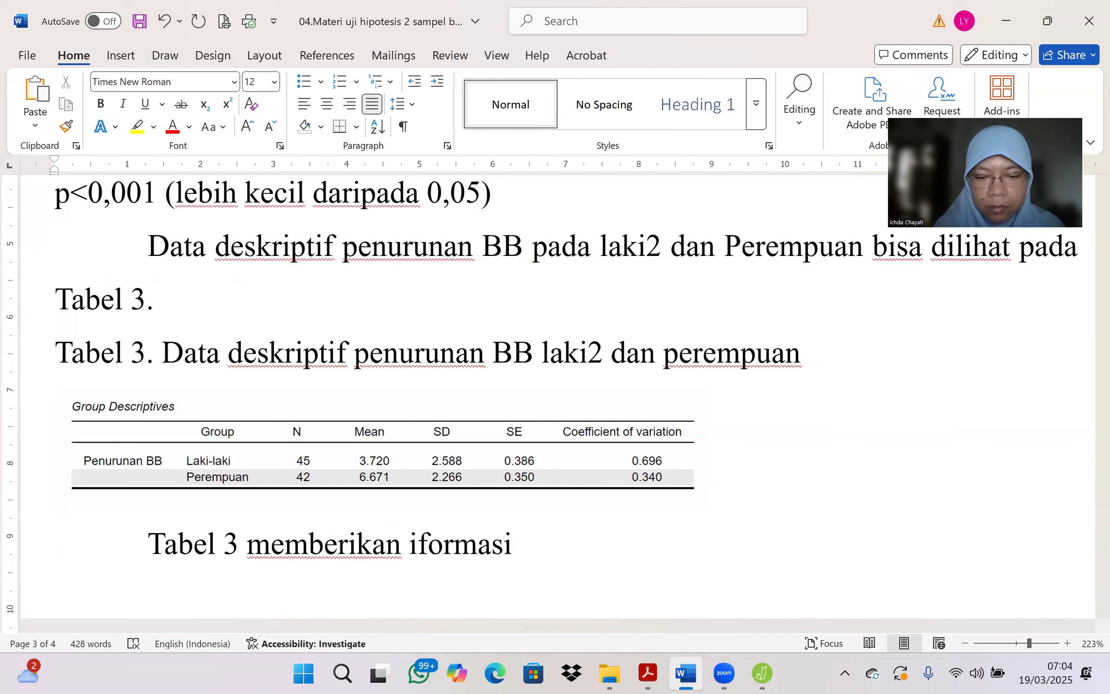
{"action": "type", "text": "n"}
{"action": "key", "text": "Right"}
{"action": "key", "text": "Right"}
{"action": "key", "text": "Right"}
{"action": "key", "text": "Right"}
{"action": "key", "text": "Right"}
Step: Continue the sentence below the Group Descriptives picture with "bahwa rerata"
{"action": "type", "text": "na"}
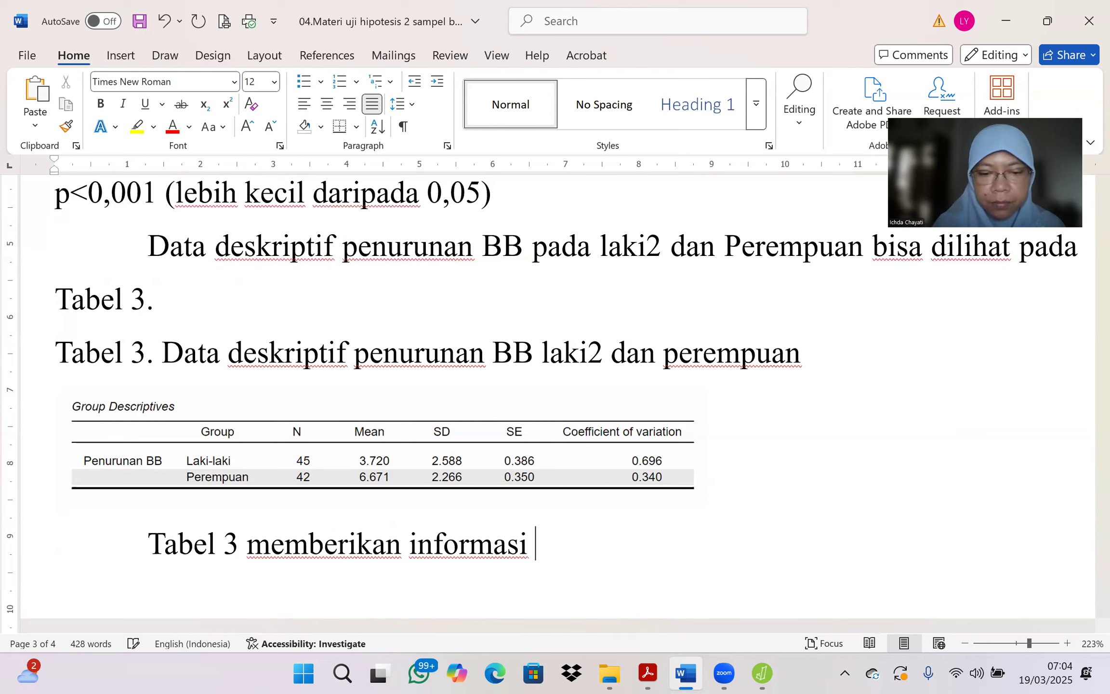
{"action": "key", "text": "BackSpace"}
{"action": "key", "text": "BackSpace"}
{"action": "type", "text": "bahw"}
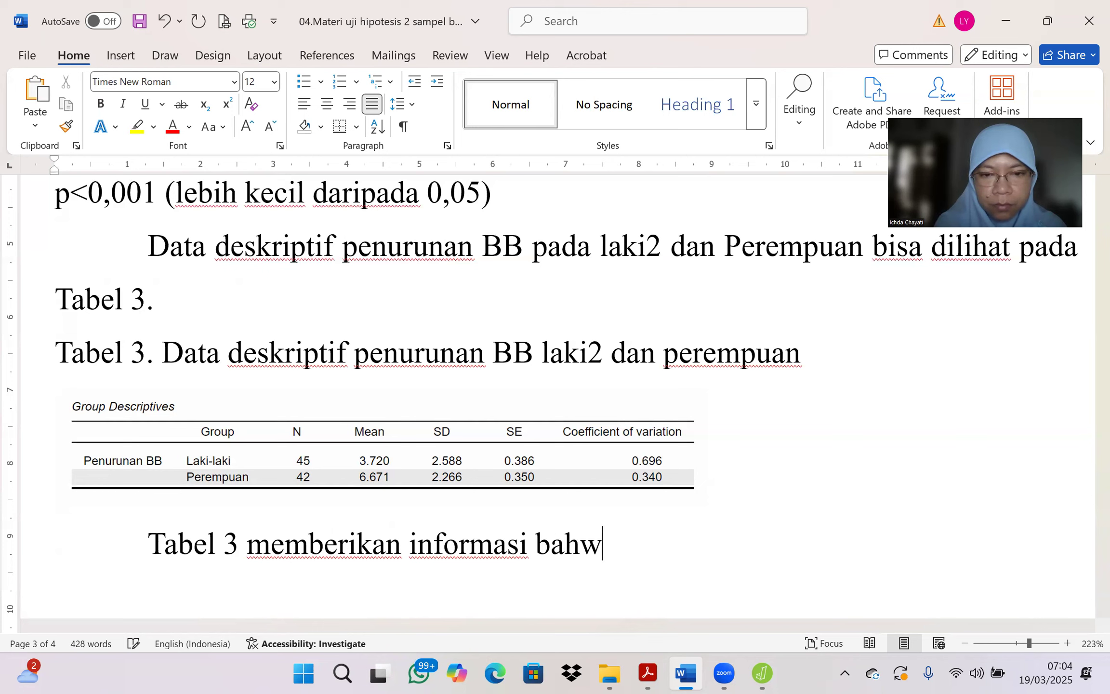
{"action": "type", "text": "a rerata p"}
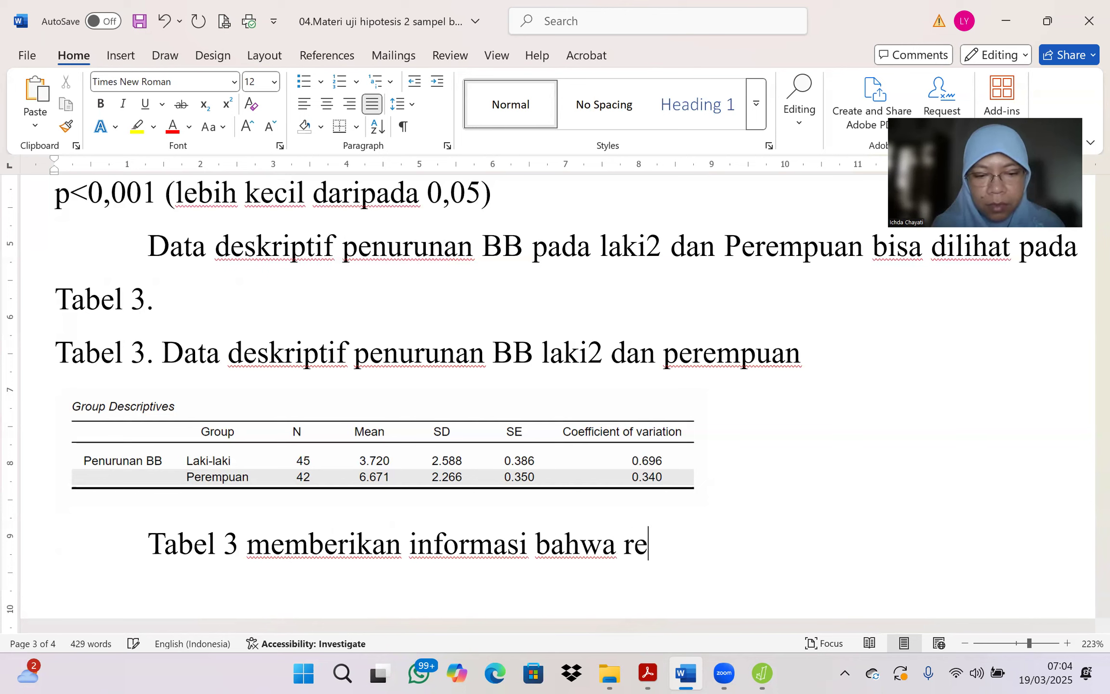
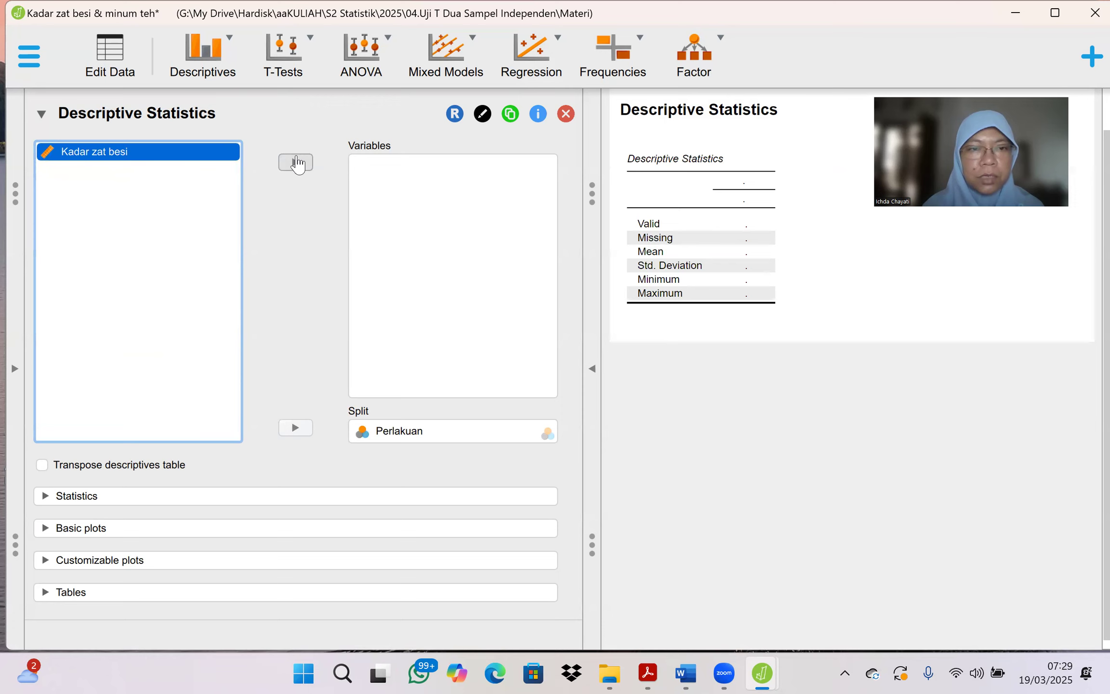
Step: Add Kadar zat besi to the descriptive variables, split by Perlakuan, and enable boxplots with outliers labelled
{"action": "left_click", "coordinate": [296, 163]}
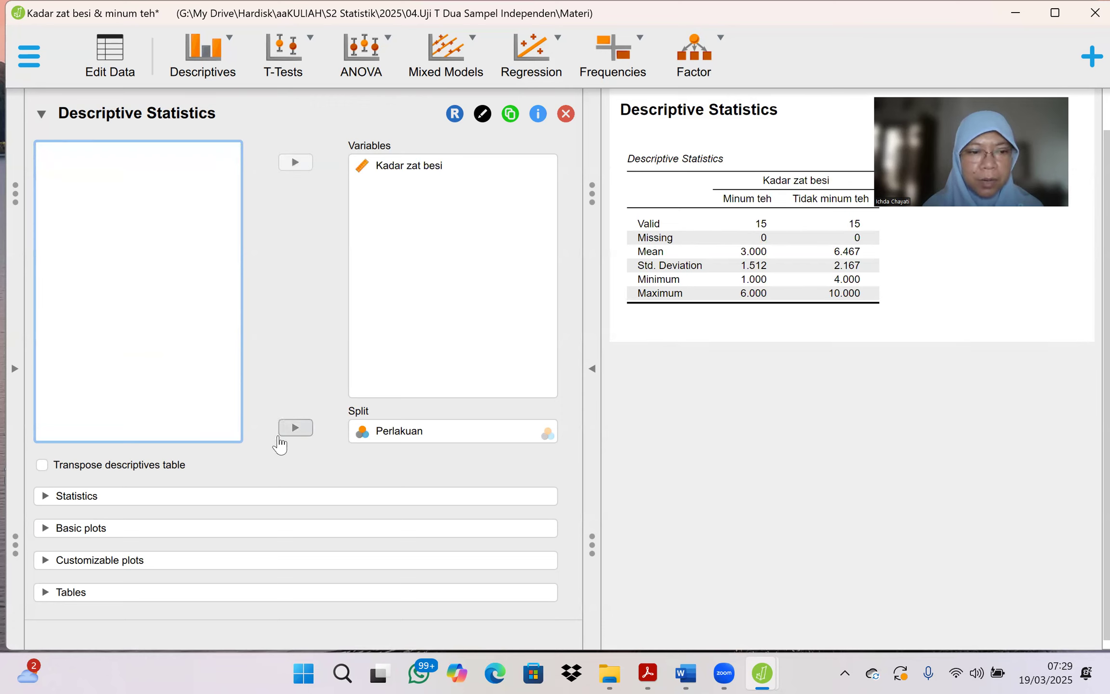
{"action": "left_click", "coordinate": [137, 564]}
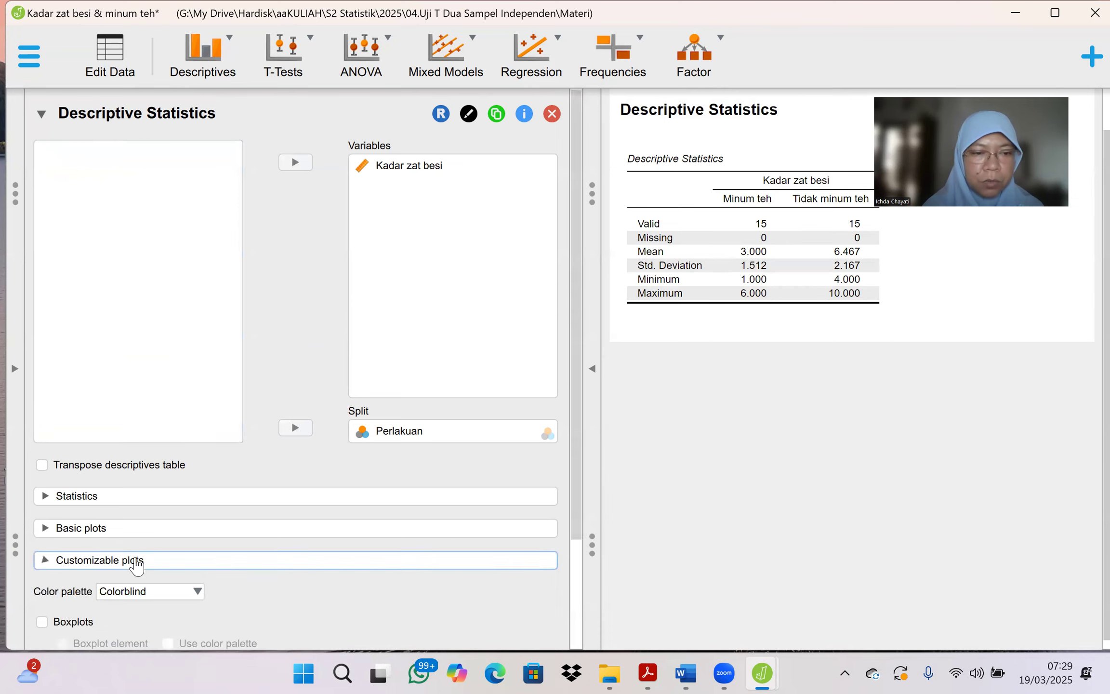
{"action": "left_click", "coordinate": [43, 621]}
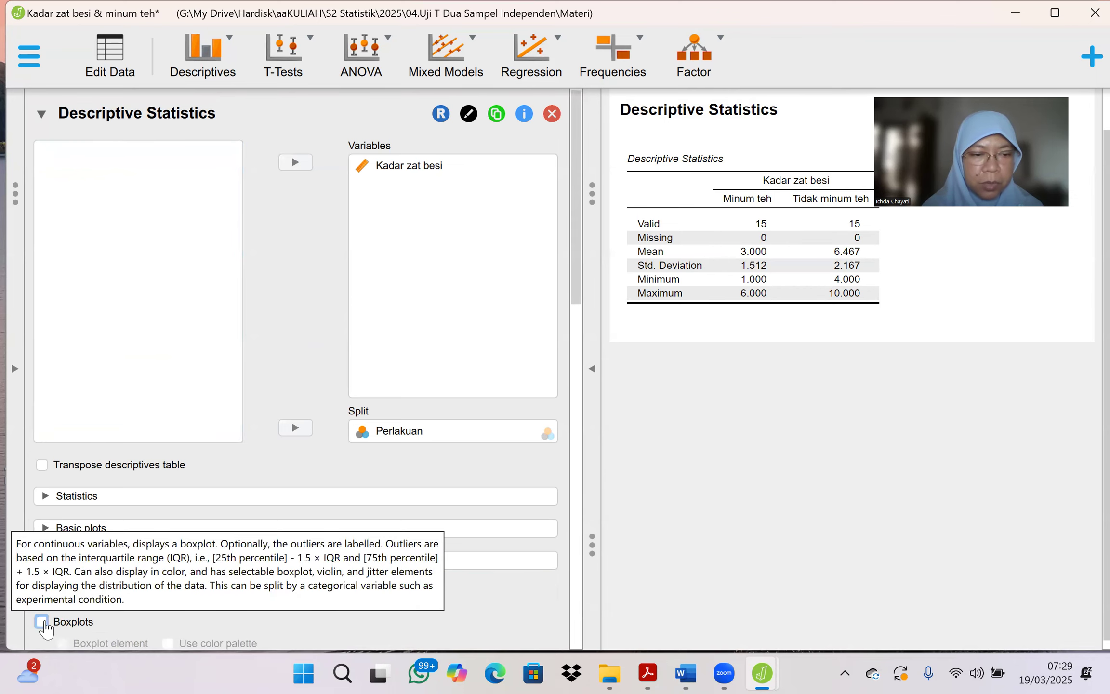
{"action": "scroll", "coordinate": [292, 607], "scroll_direction": "down", "scroll_amount": 1}
{"action": "scroll", "coordinate": [295, 608], "scroll_direction": "down", "scroll_amount": 1}
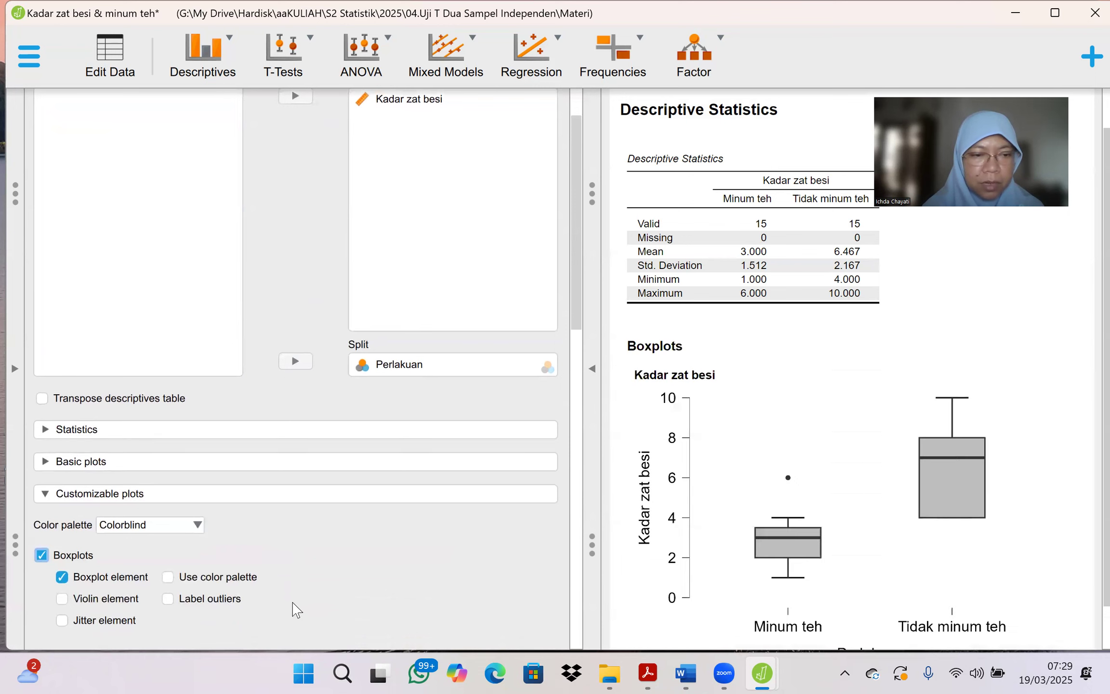
{"action": "left_click", "coordinate": [166, 598]}
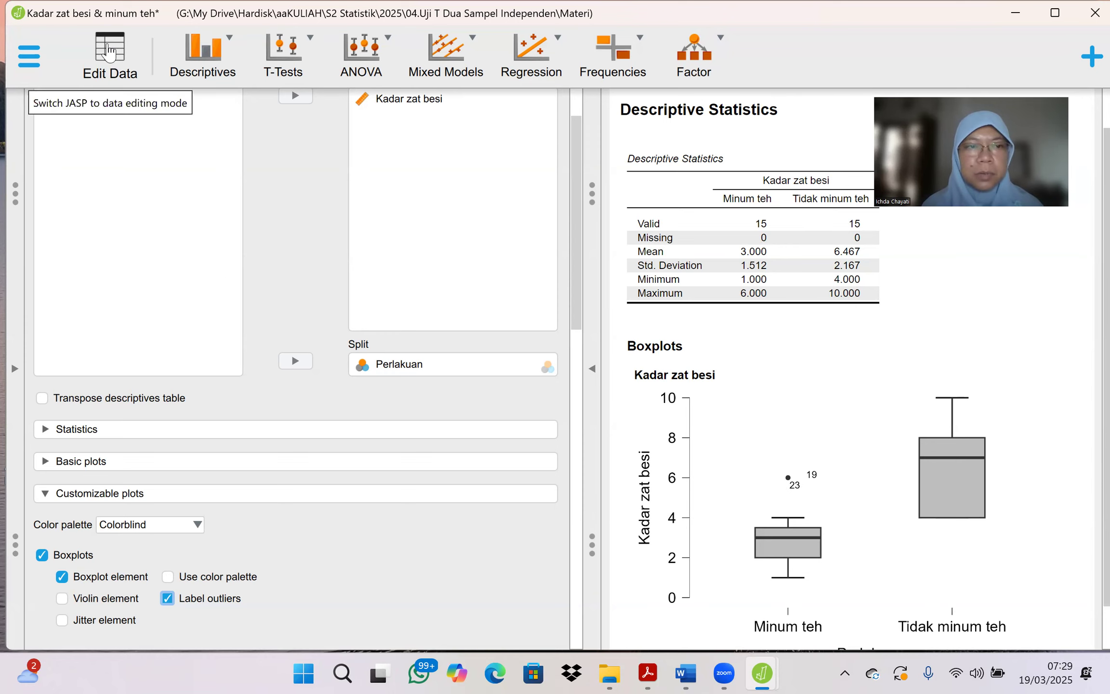
Step: Open the dataset for editing and delete outlier row 23 from the Minum teh group
{"action": "left_click", "coordinate": [109, 52]}
{"action": "scroll", "coordinate": [162, 428], "scroll_direction": "down", "scroll_amount": 5}
{"action": "scroll", "coordinate": [162, 427], "scroll_direction": "down", "scroll_amount": 3}
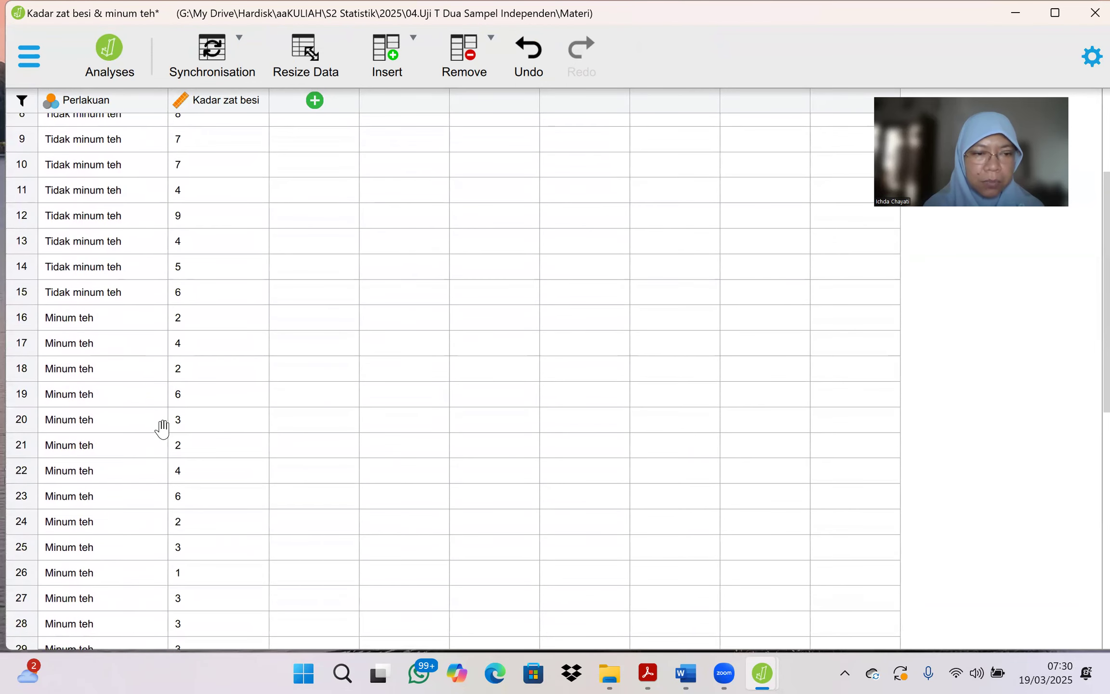
{"action": "left_click", "coordinate": [21, 501]}
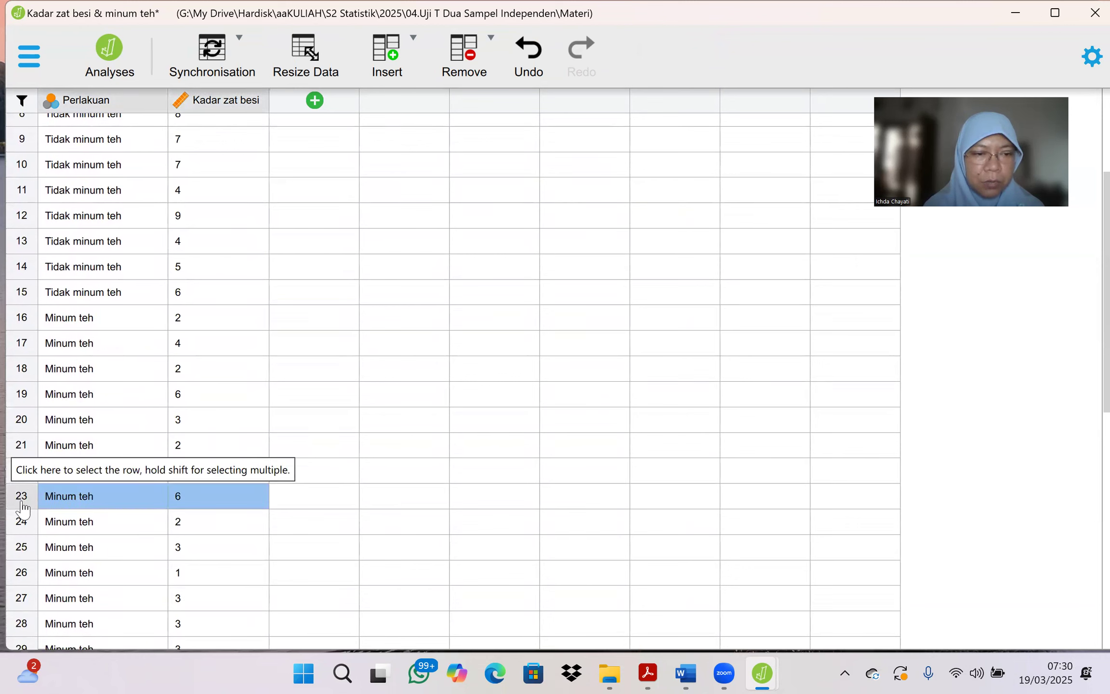
{"action": "right_click", "coordinate": [22, 502]}
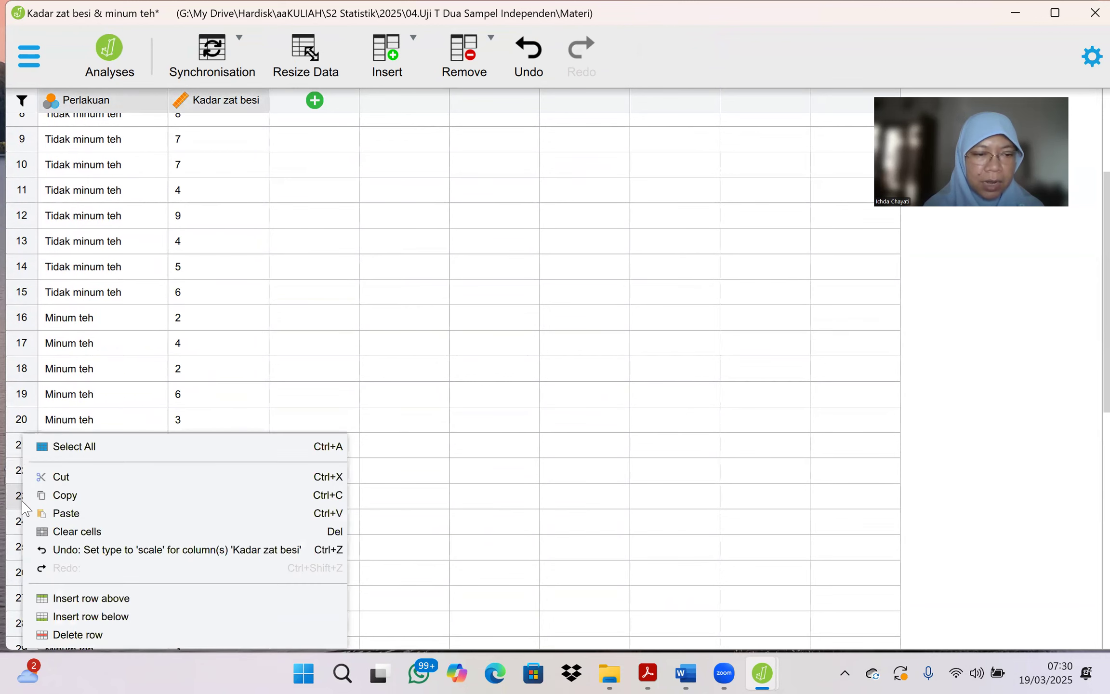
{"action": "left_click", "coordinate": [79, 635]}
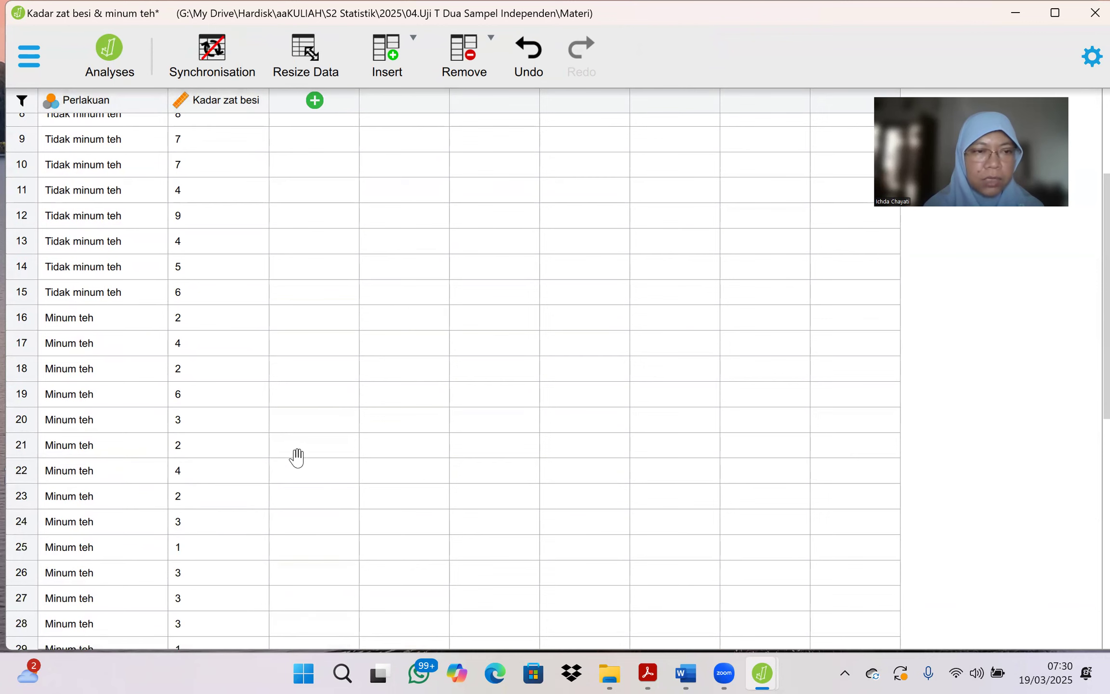
Step: Delete outlier row 19 from the Minum teh data and return to the analyses to check the updated boxplots
{"action": "left_click", "coordinate": [22, 399]}
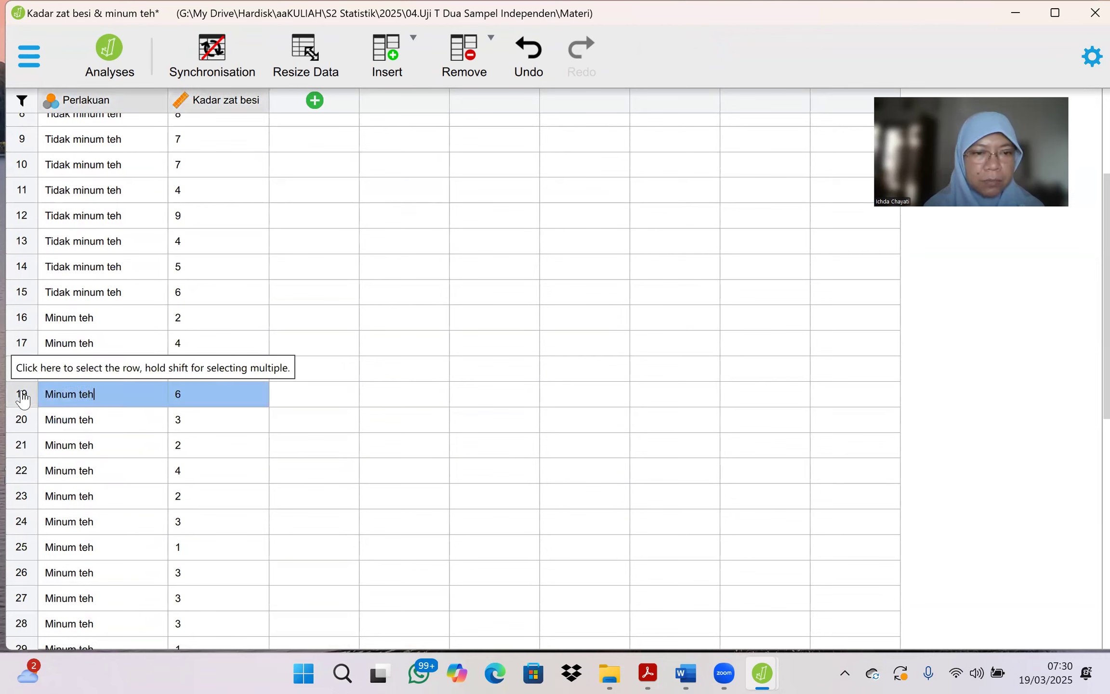
{"action": "right_click", "coordinate": [23, 398]}
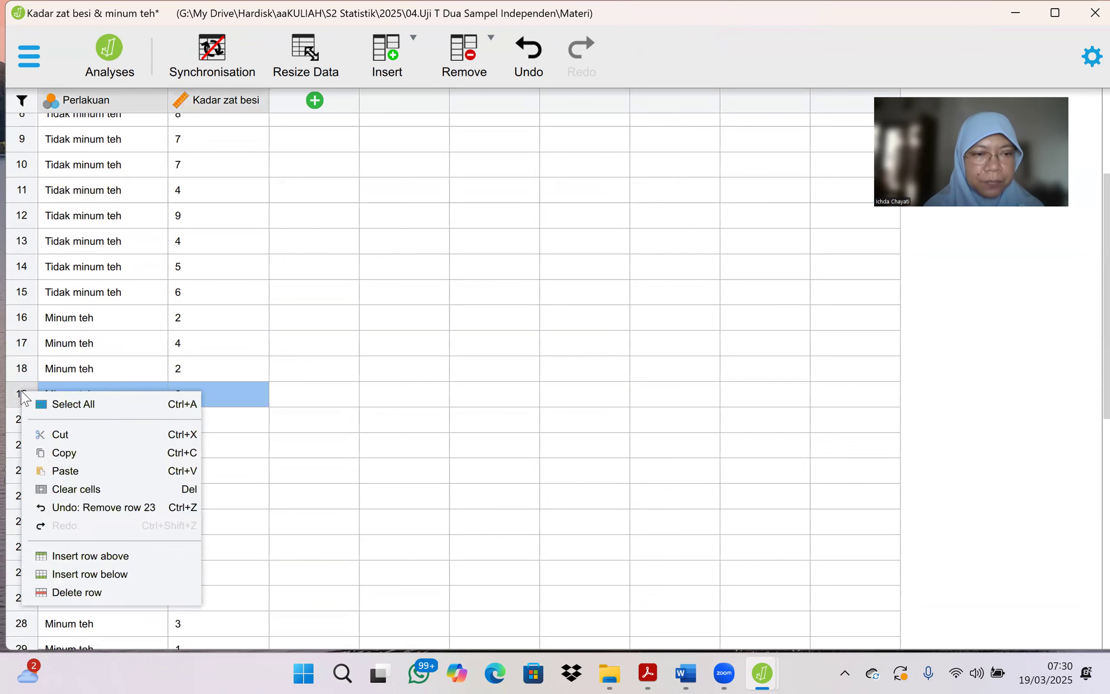
{"action": "left_click", "coordinate": [58, 592]}
{"action": "scroll", "coordinate": [357, 523], "scroll_direction": "down", "scroll_amount": 2}
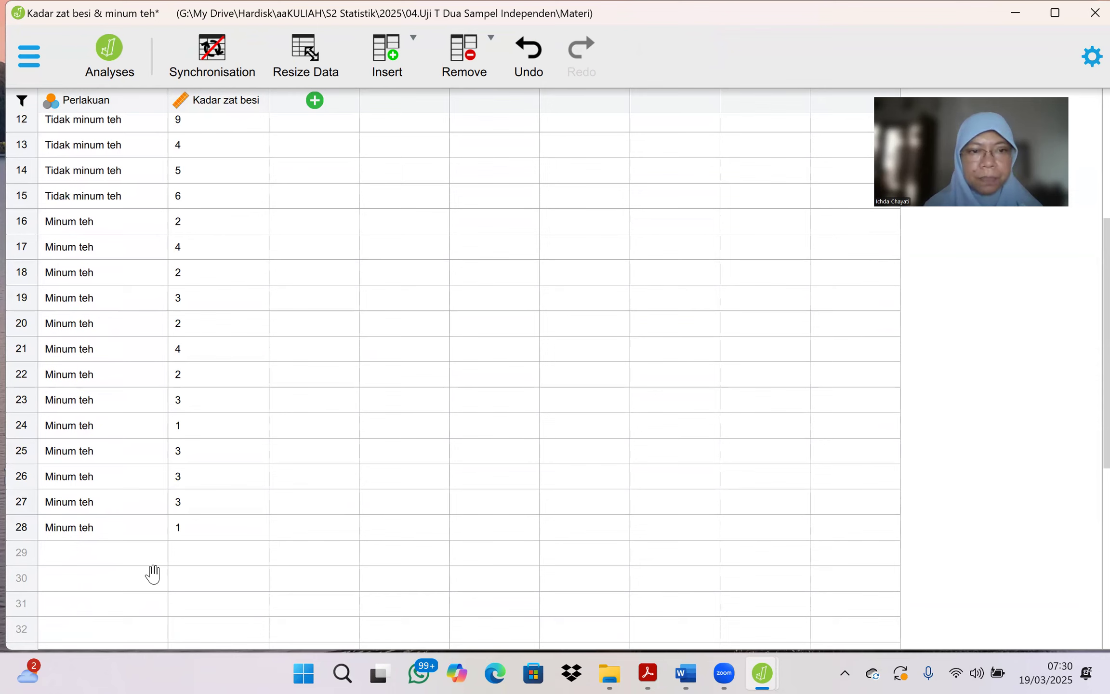
{"action": "scroll", "coordinate": [316, 282], "scroll_direction": "up", "scroll_amount": 5}
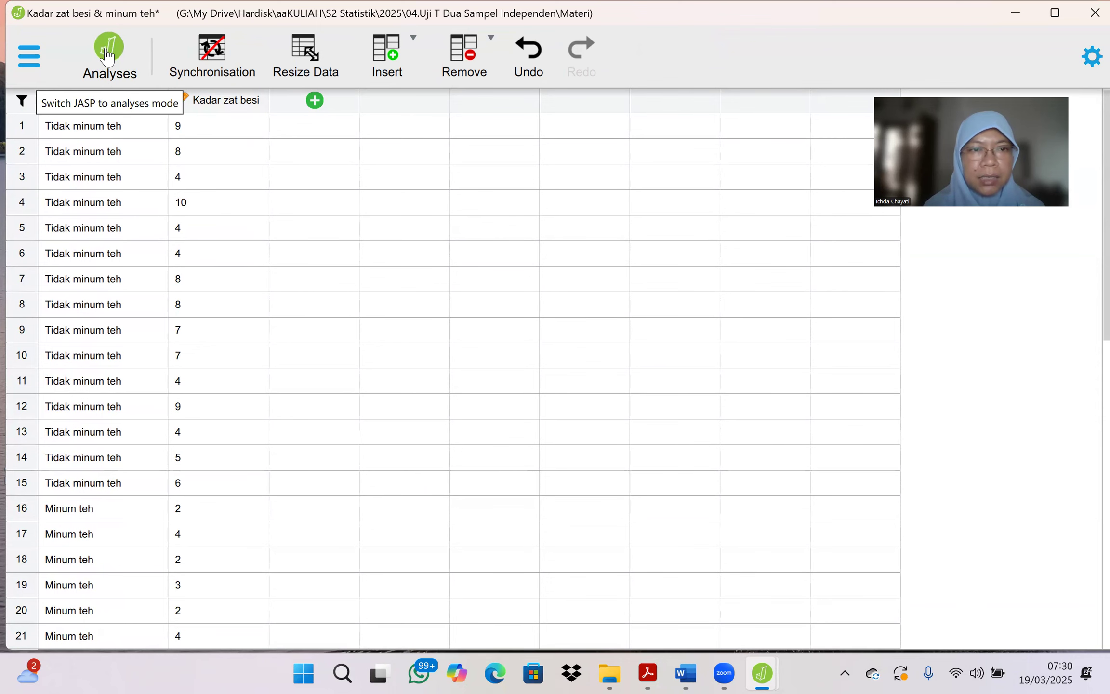
{"action": "left_click", "coordinate": [107, 55]}
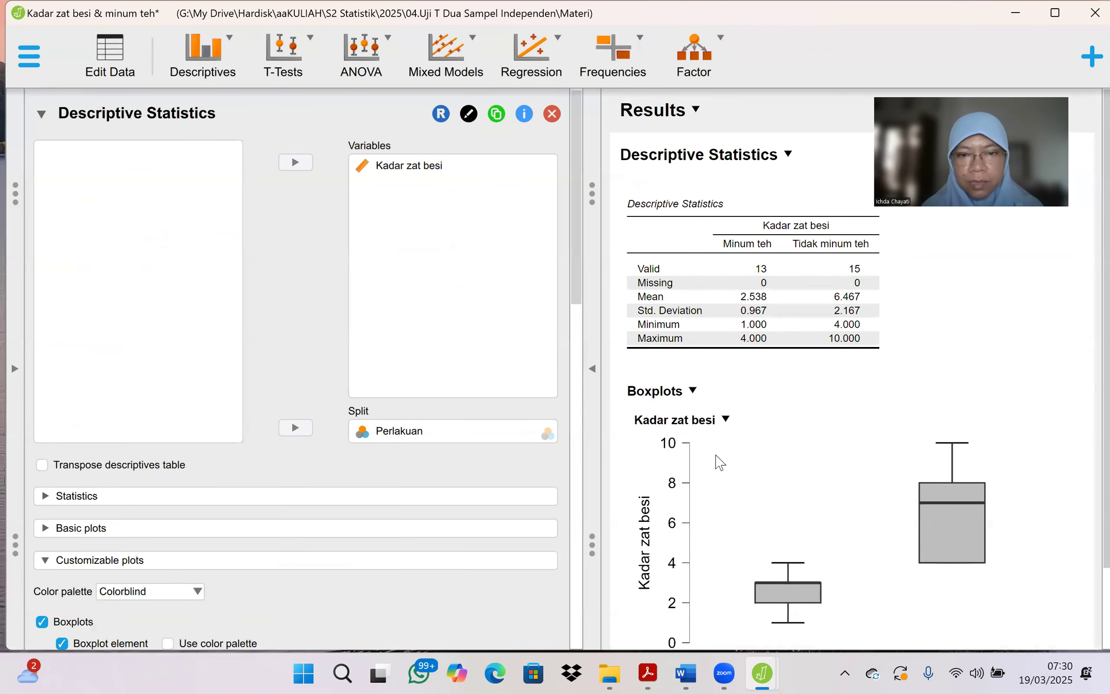
{"action": "scroll", "coordinate": [720, 465], "scroll_direction": "down", "scroll_amount": 2}
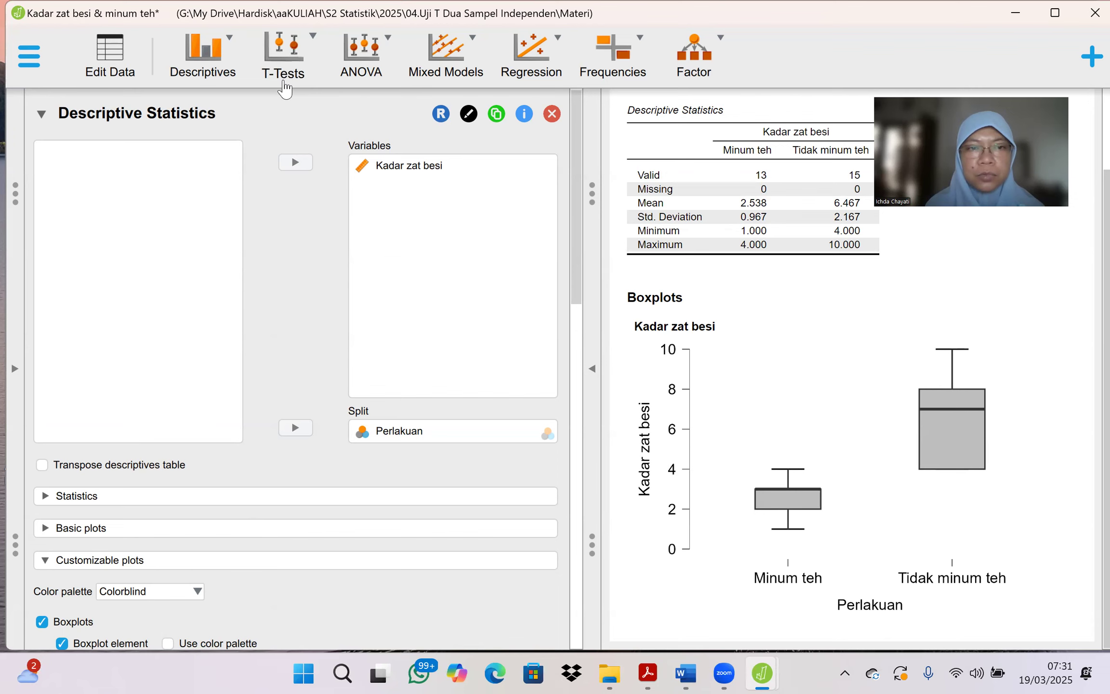
Step: Set up a classical Independent Samples T-Test with Kadar zat besi as dependent variable and Perlakuan as grouping variable
{"action": "left_click", "coordinate": [284, 84]}
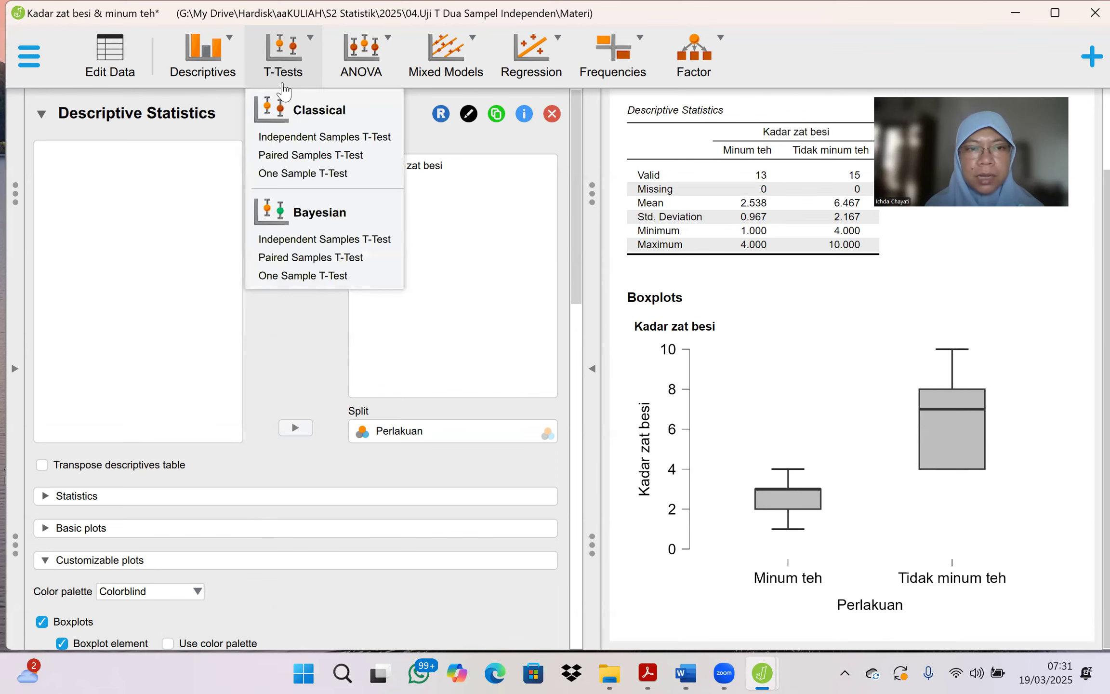
{"action": "left_click", "coordinate": [289, 138]}
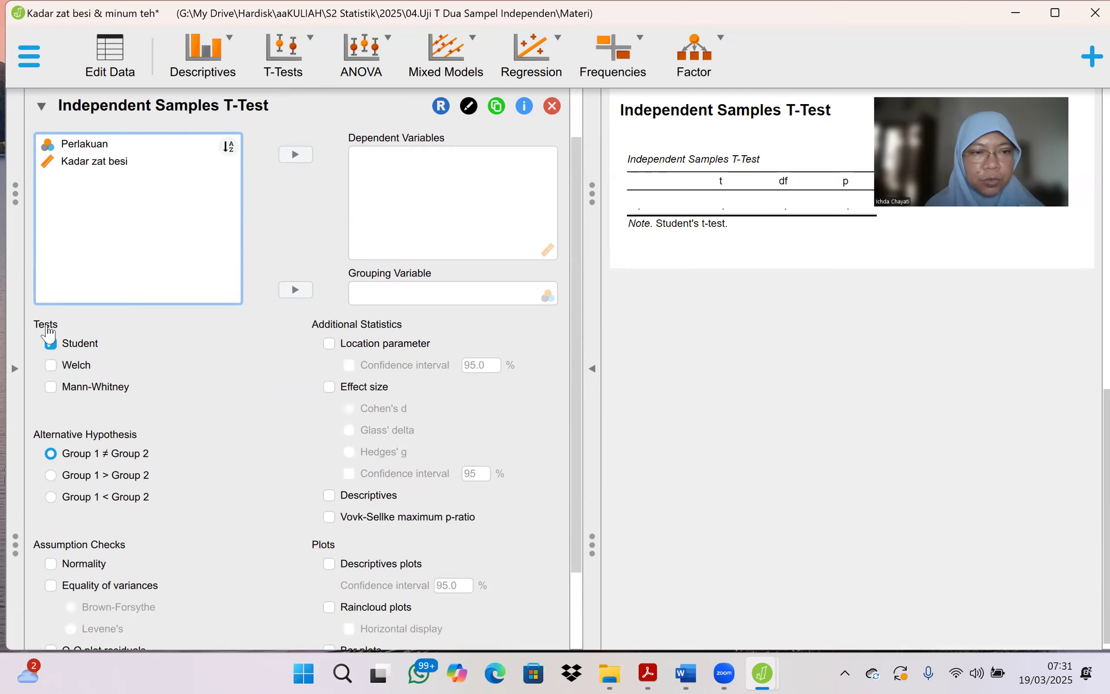
{"action": "left_click", "coordinate": [127, 147]}
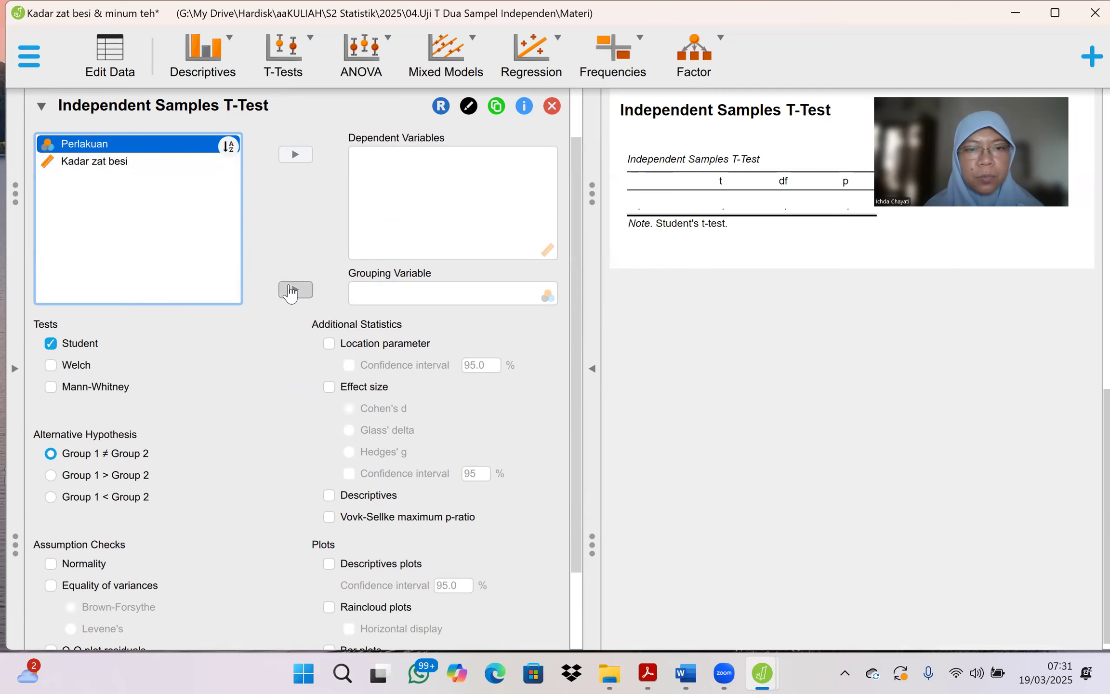
{"action": "left_click", "coordinate": [289, 291]}
{"action": "left_click", "coordinate": [296, 156]}
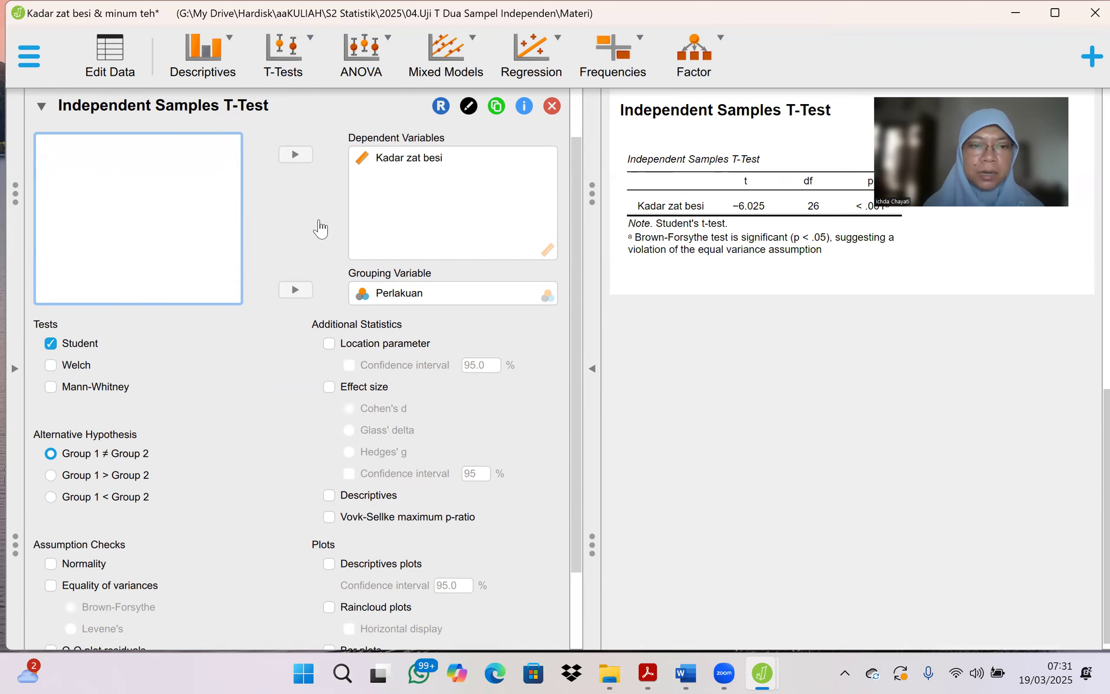
Step: Enable the normality and equality of variances assumption checks for the t-test, using Levene's test
{"action": "scroll", "coordinate": [318, 229], "scroll_direction": "down", "scroll_amount": 1}
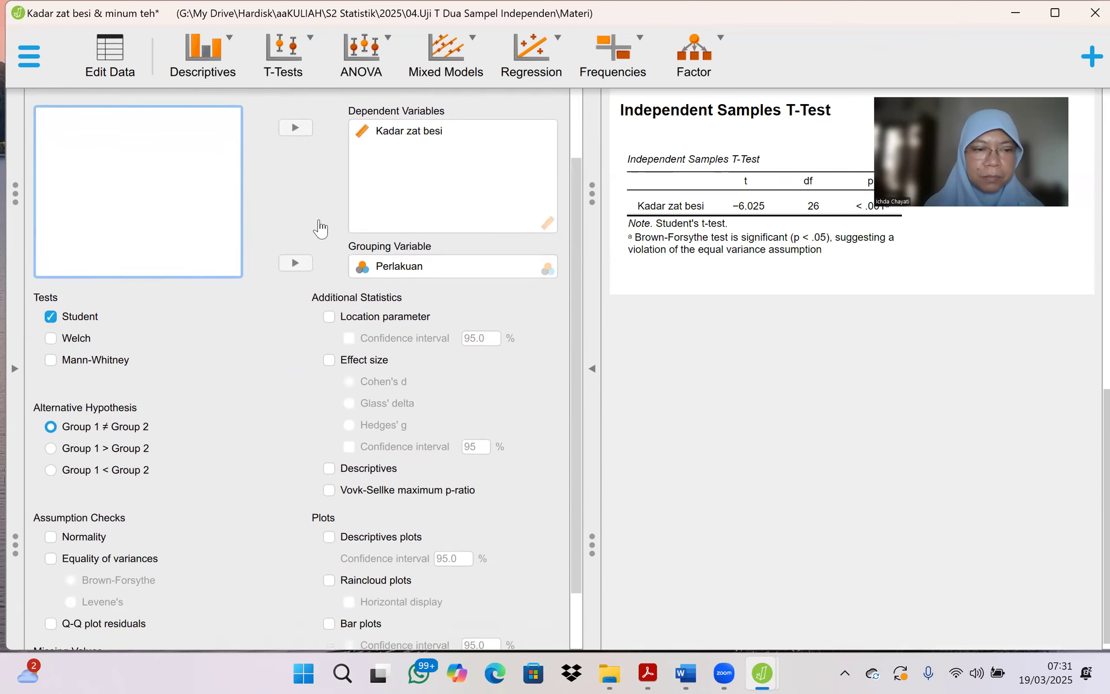
{"action": "left_click", "coordinate": [50, 538]}
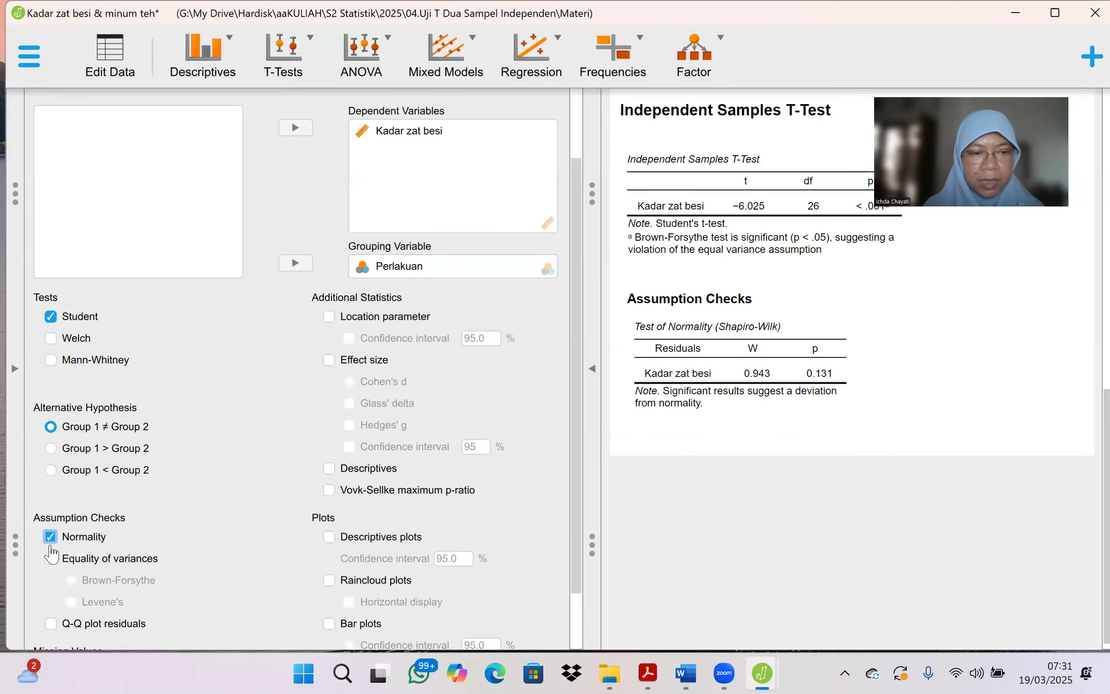
{"action": "left_click", "coordinate": [50, 560]}
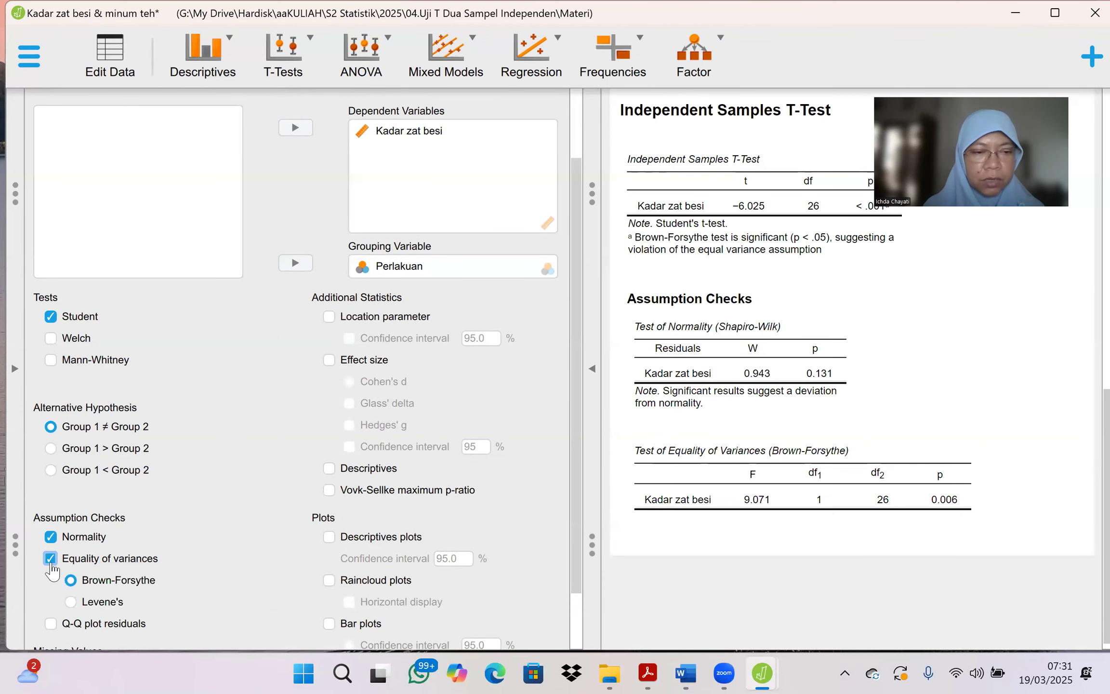
{"action": "left_click", "coordinate": [71, 603]}
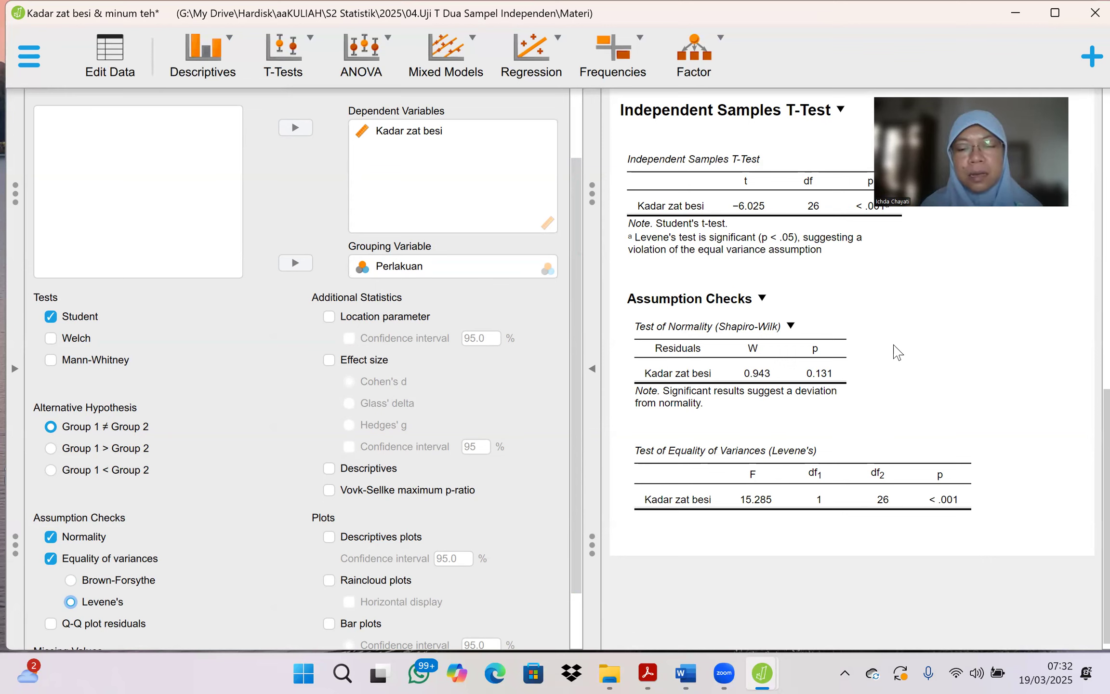
Step: Switch to the t-test slides in Adobe Acrobat and compare the Uji Asumsi (2) slide with the assumption checks in JASP
{"action": "mouse_move", "coordinate": [648, 673]}
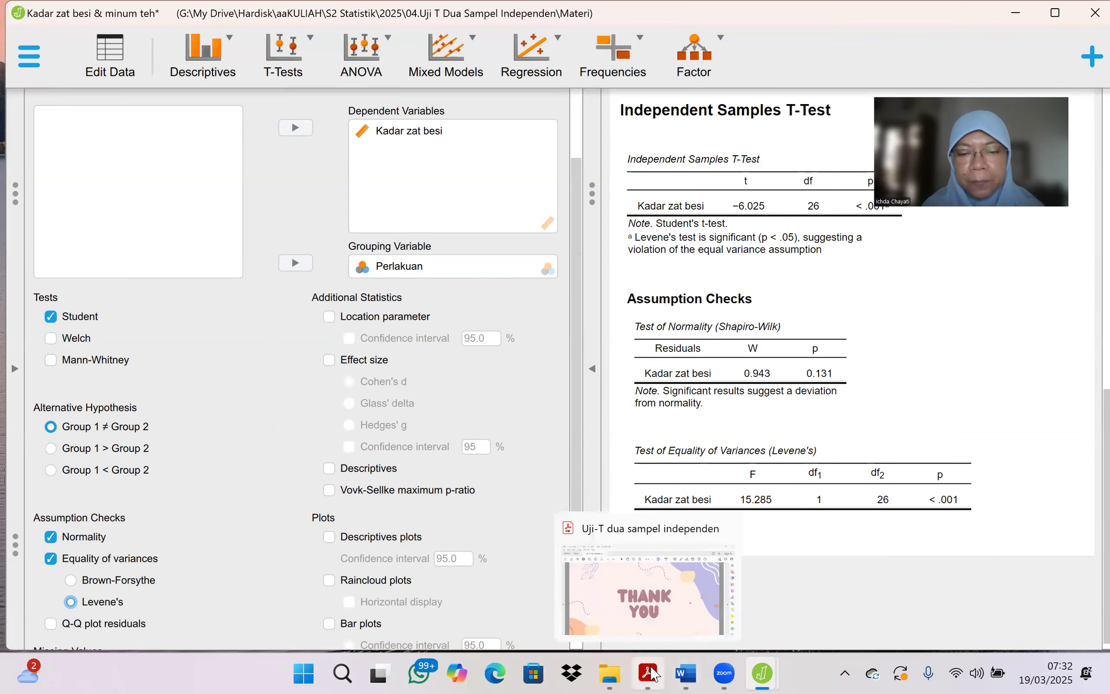
{"action": "left_click", "coordinate": [665, 610]}
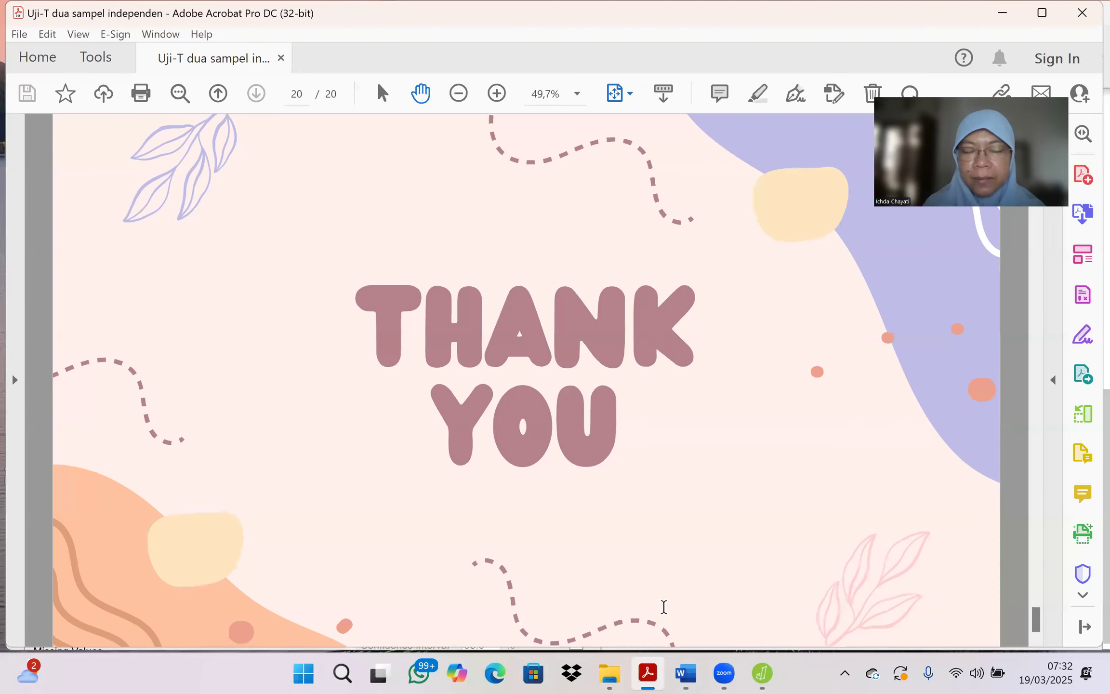
{"action": "scroll", "coordinate": [663, 606], "scroll_direction": "up", "scroll_amount": 2}
{"action": "scroll", "coordinate": [663, 608], "scroll_direction": "up", "scroll_amount": 1}
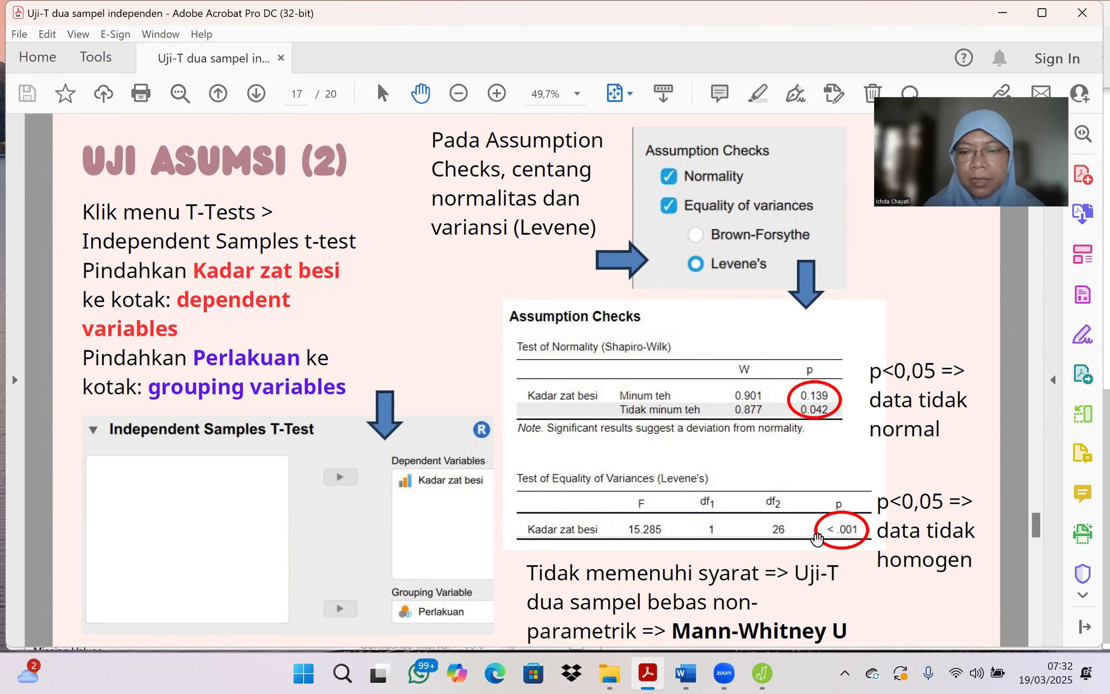
{"action": "mouse_move", "coordinate": [766, 671]}
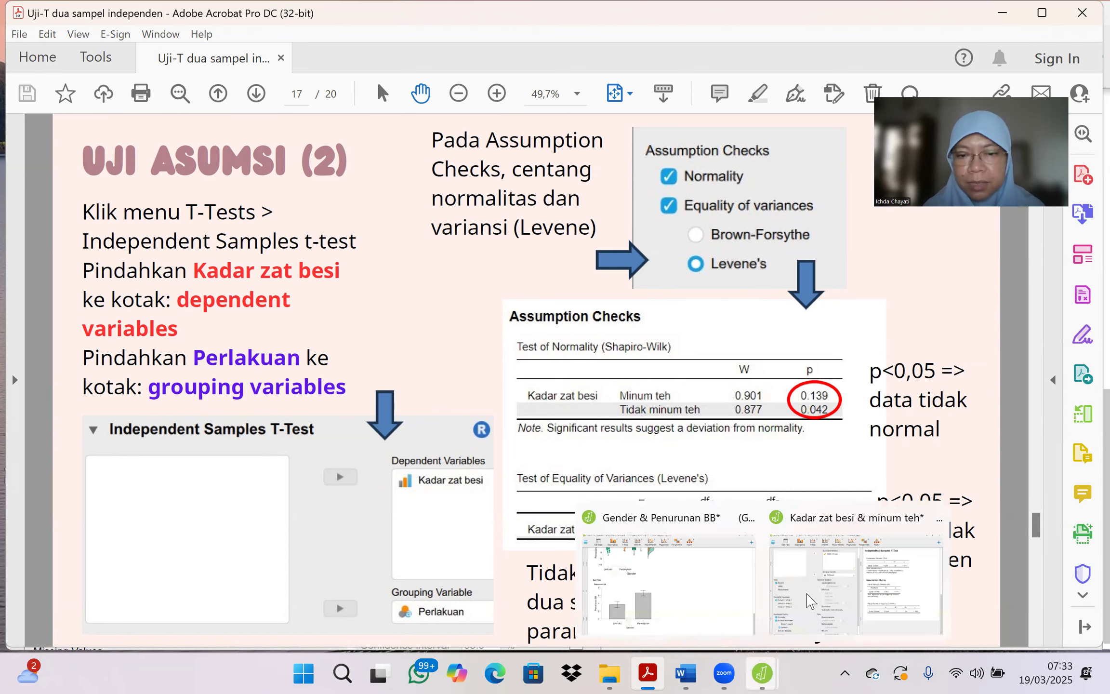
{"action": "left_click", "coordinate": [808, 600]}
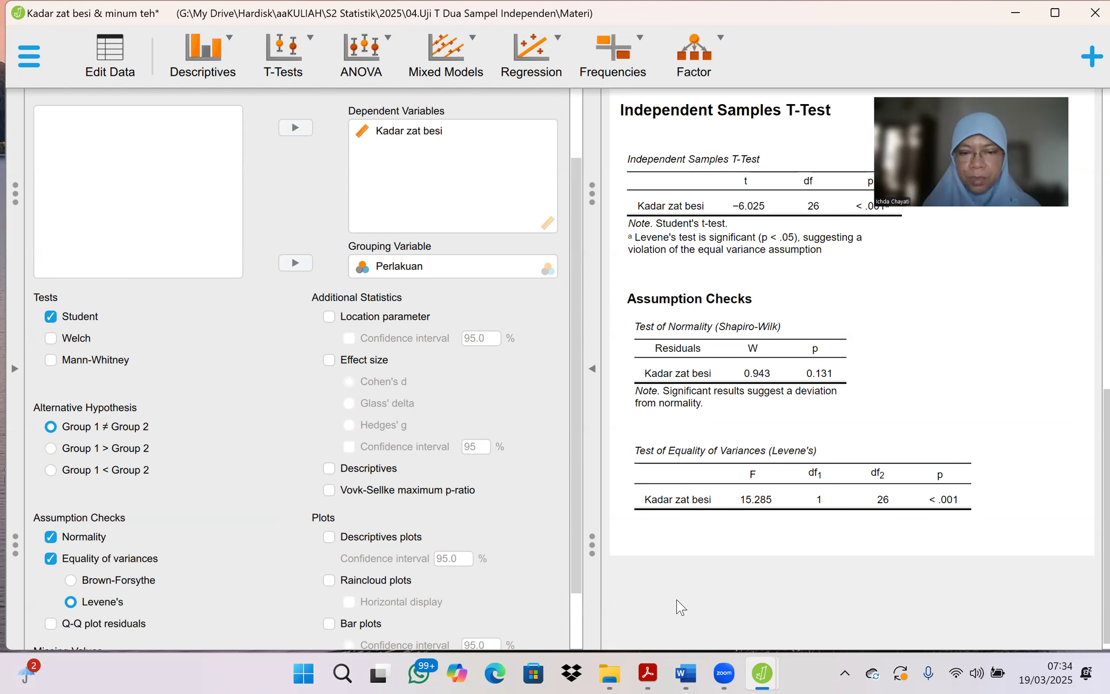
{"action": "mouse_move", "coordinate": [645, 673]}
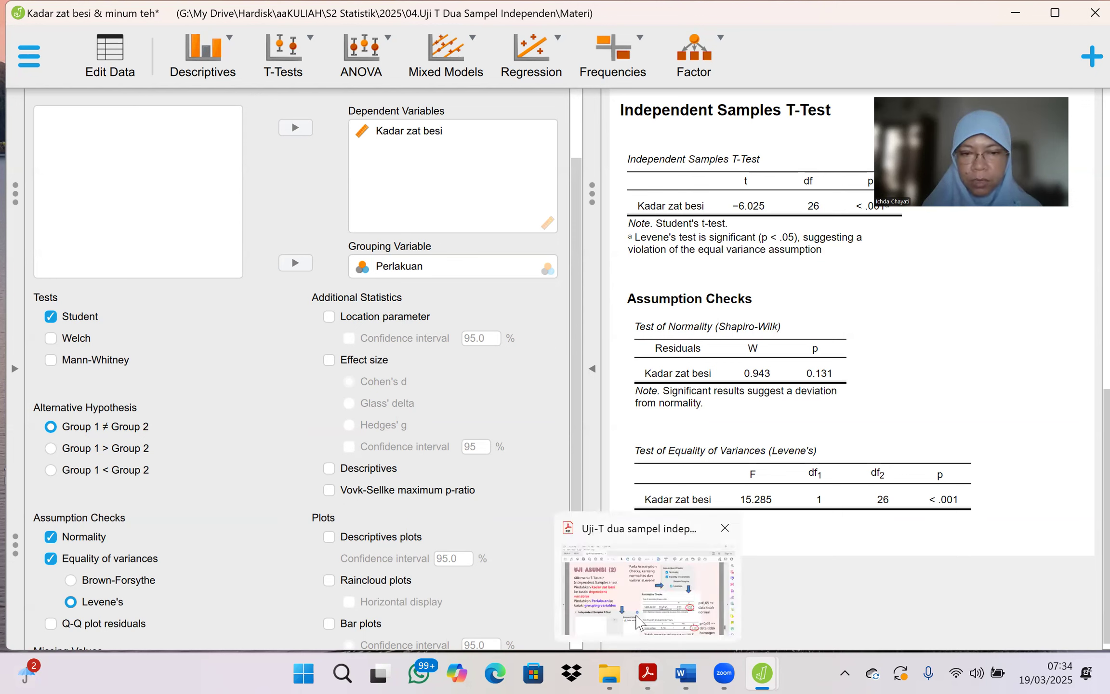